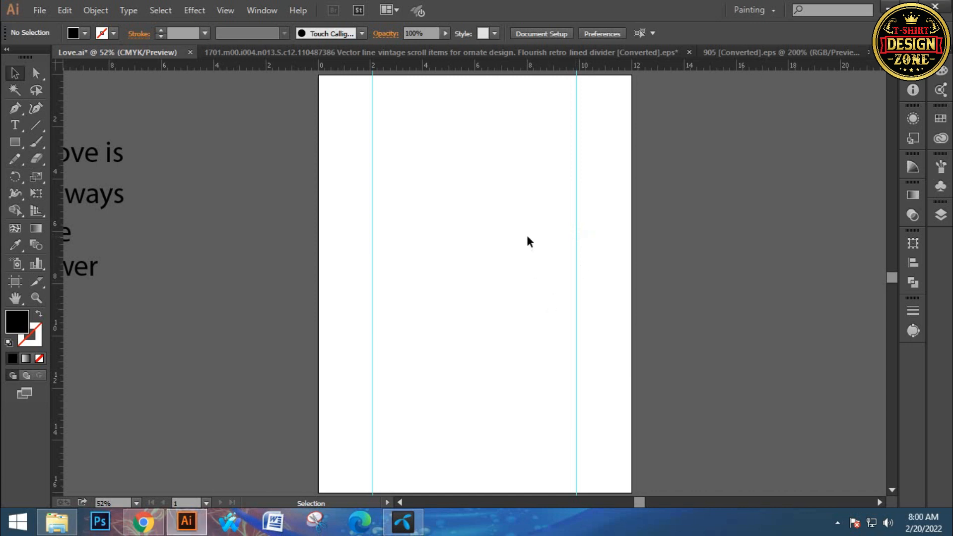
- Move the block of four text lines beside the artboard a little closer to it
key("space")
left_click_drag(417, 306, 442, 311)
left_click_drag(329, 326, 330, 291)
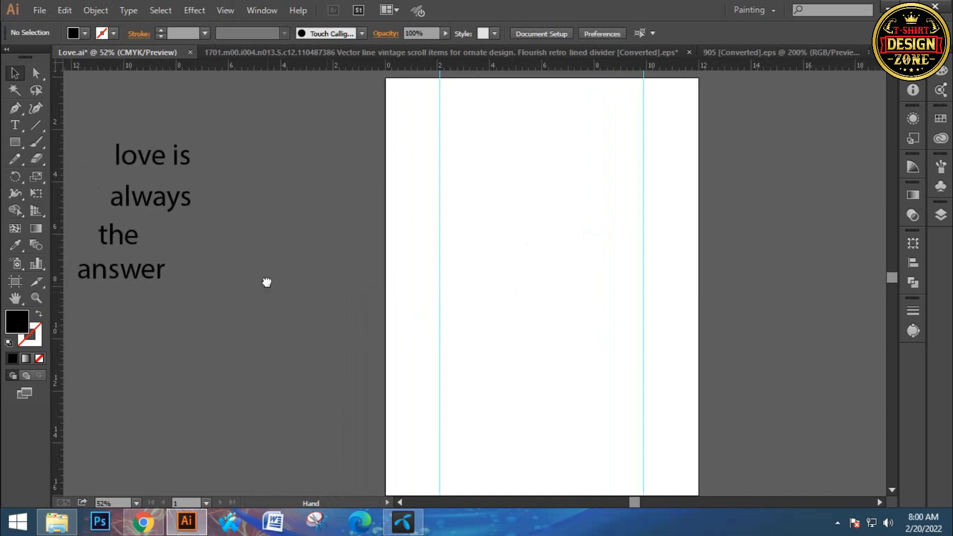
left_click(159, 240)
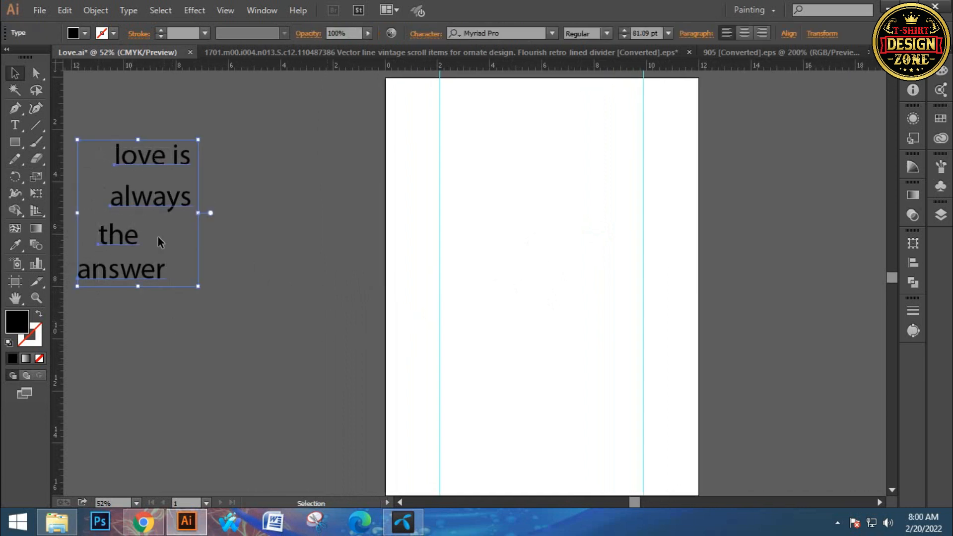
left_click_drag(167, 217, 269, 262)
left_click(269, 262)
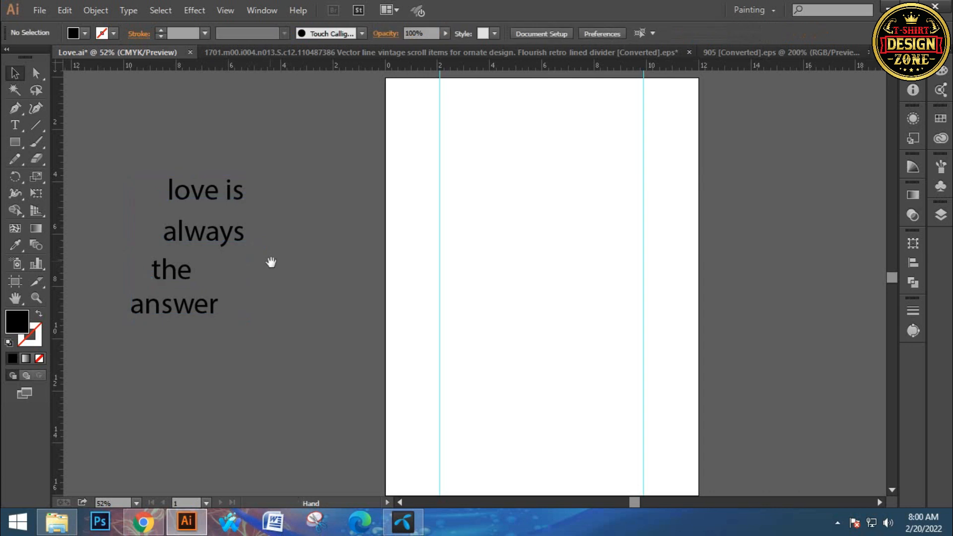
left_click_drag(167, 191, 178, 173)
left_click_drag(250, 317, 241, 311)
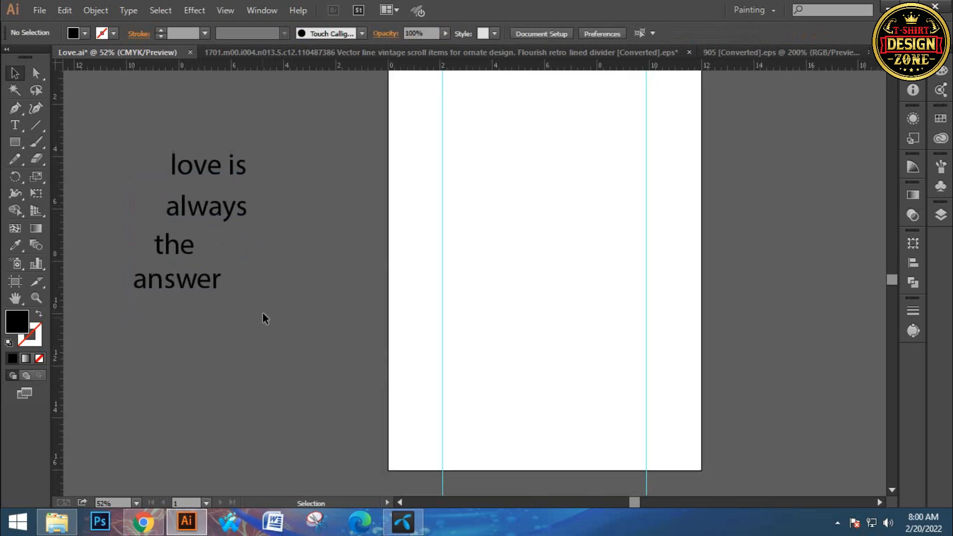
- Place a duplicate of the four text lines on the artboard between the guides
left_click(184, 286)
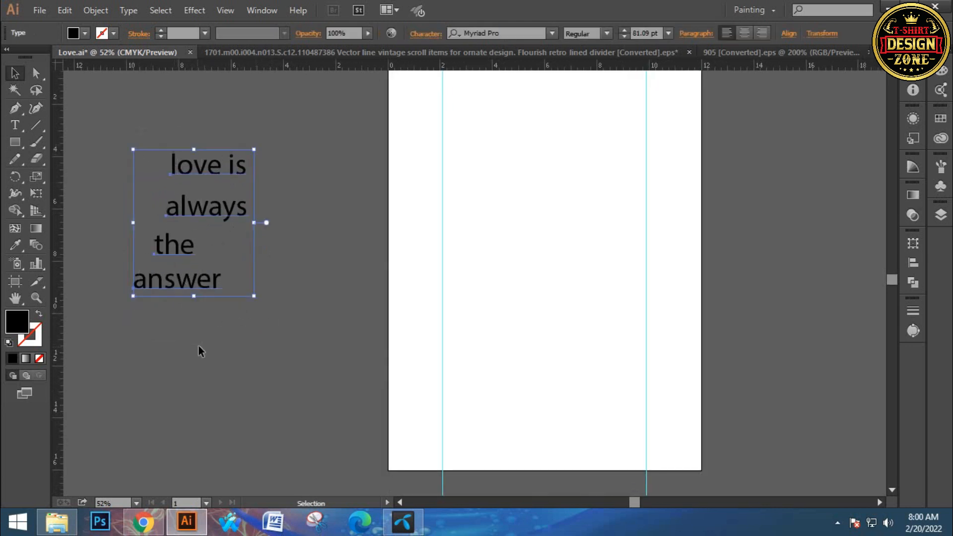
left_click_drag(206, 271, 529, 256)
left_click(505, 345)
left_click_drag(506, 329, 476, 338)
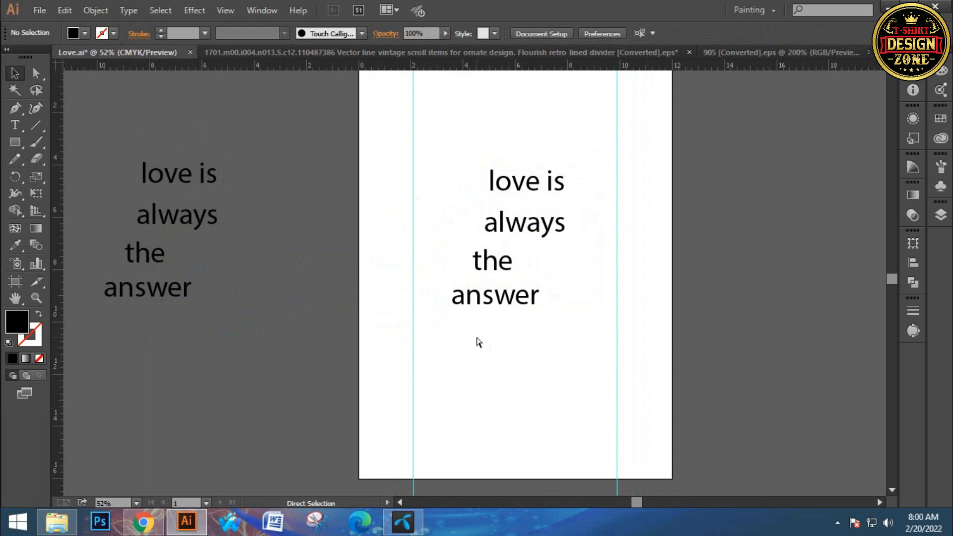
- Scale up the copied text lines on the artboard to about 117 pt
left_click(478, 302)
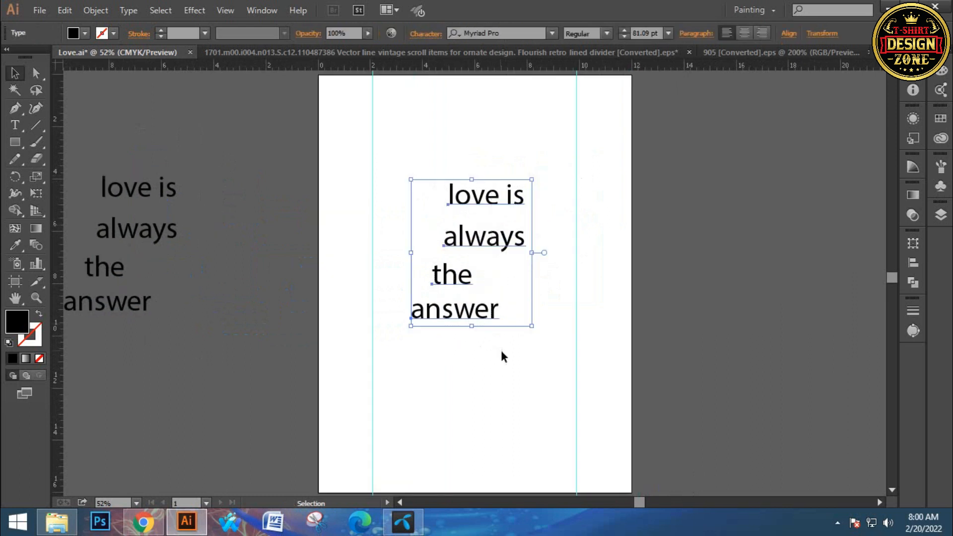
left_click_drag(532, 326, 552, 385)
left_click(506, 382)
- Arrange "love is", "always", "the" and "answer" into an evenly spaced, roughly centred stack on the artboard
left_click_drag(467, 357, 499, 393)
left_click_drag(457, 301, 493, 325)
left_click_drag(483, 251, 468, 254)
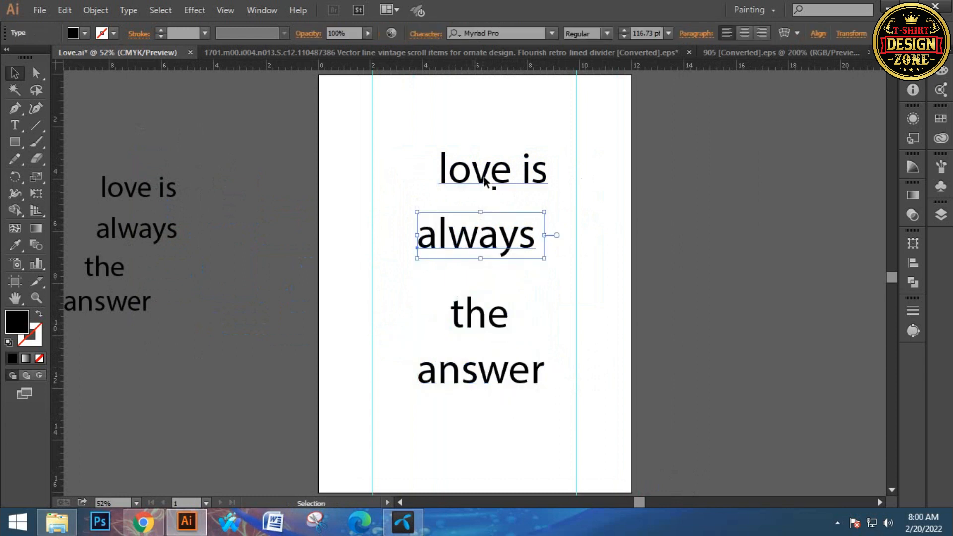
left_click_drag(481, 174, 469, 178)
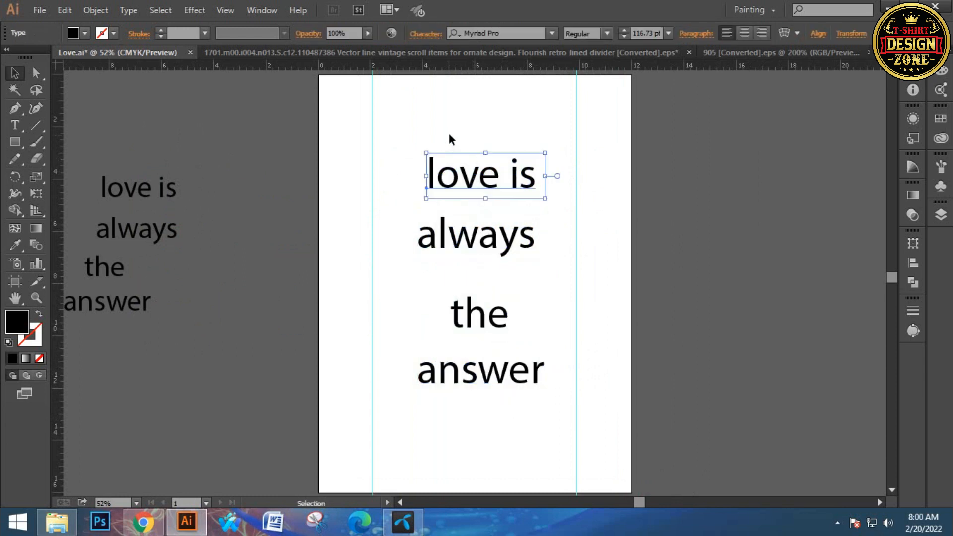
left_click(504, 279)
left_click_drag(486, 248, 484, 276)
left_click_drag(481, 176, 481, 194)
left_click(460, 158)
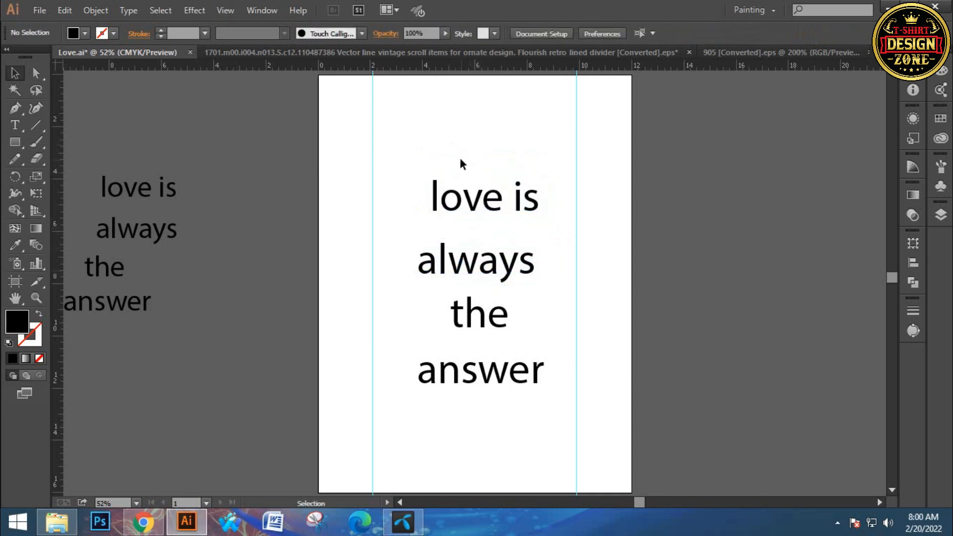
- Set the "love is" line in the josephsophia font and enlarge it to about 171 pt
left_click(514, 188)
left_click(517, 31)
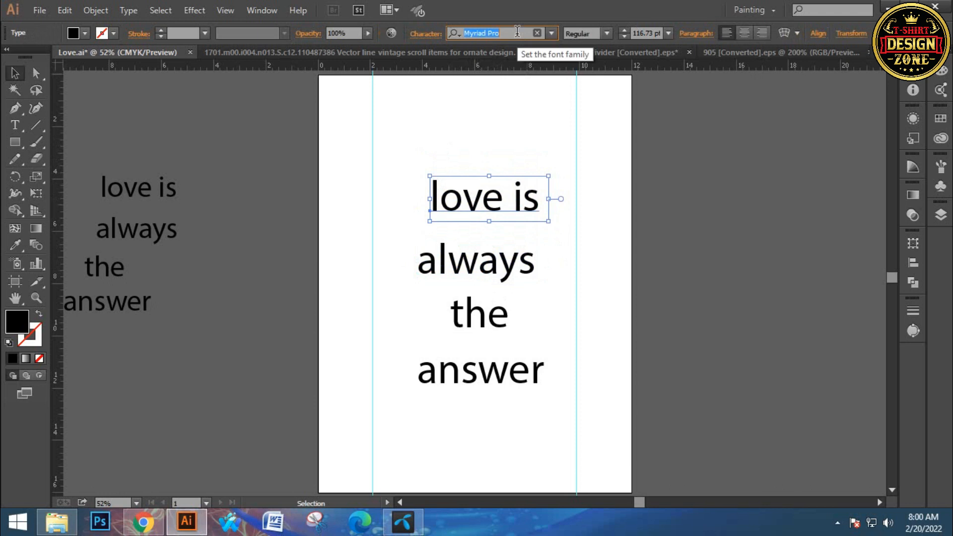
type("jo")
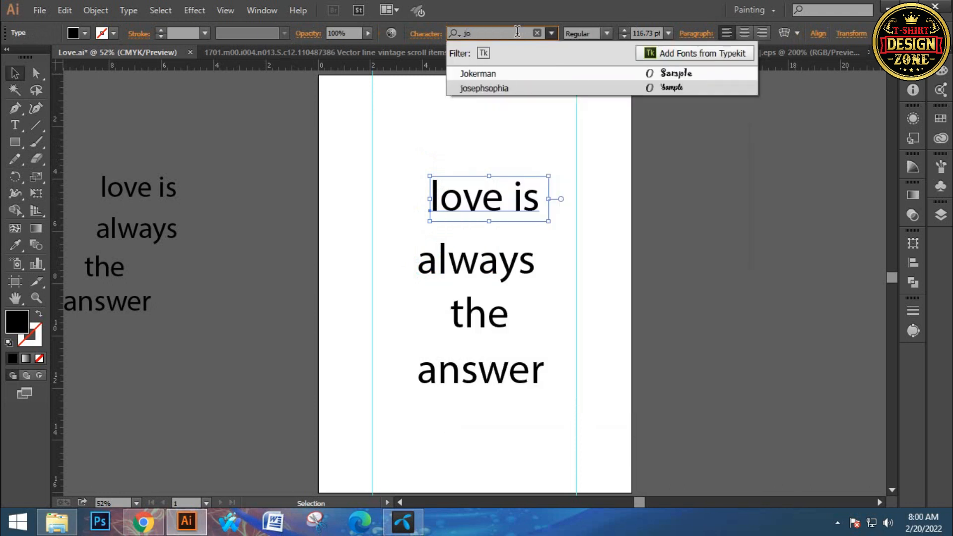
left_click(506, 89)
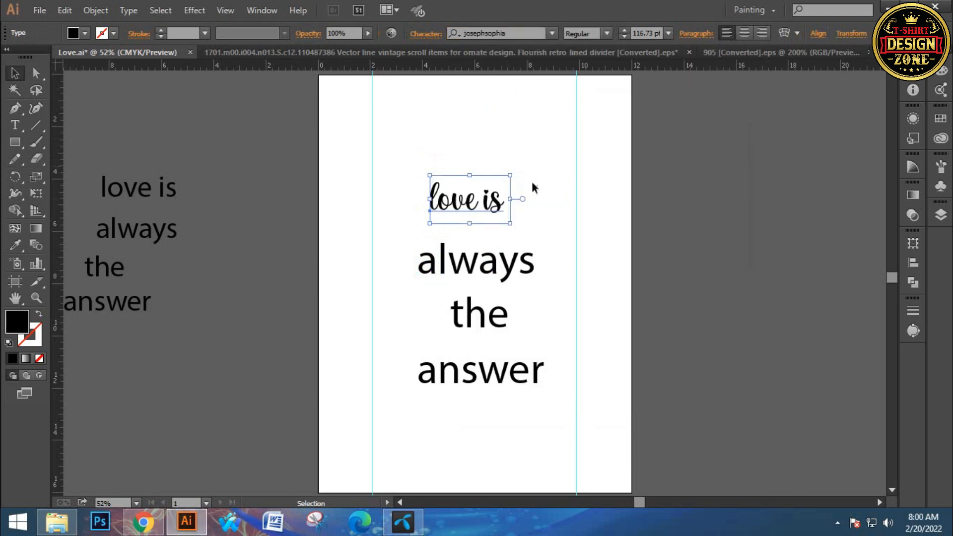
left_click_drag(511, 223, 526, 224)
left_click(603, 236)
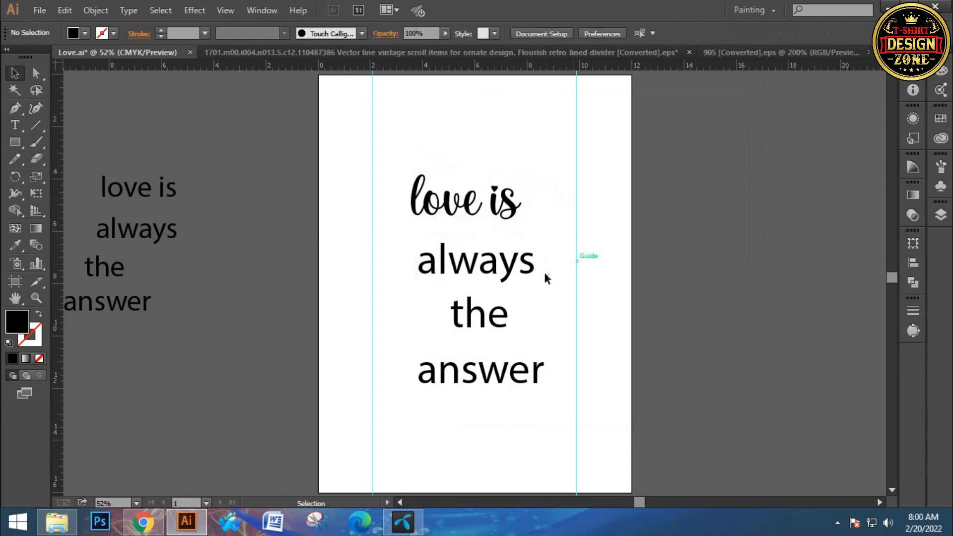
- Set the word "always" on the artboard in the Banthern Personal Use font
left_click(517, 275)
left_click(497, 33)
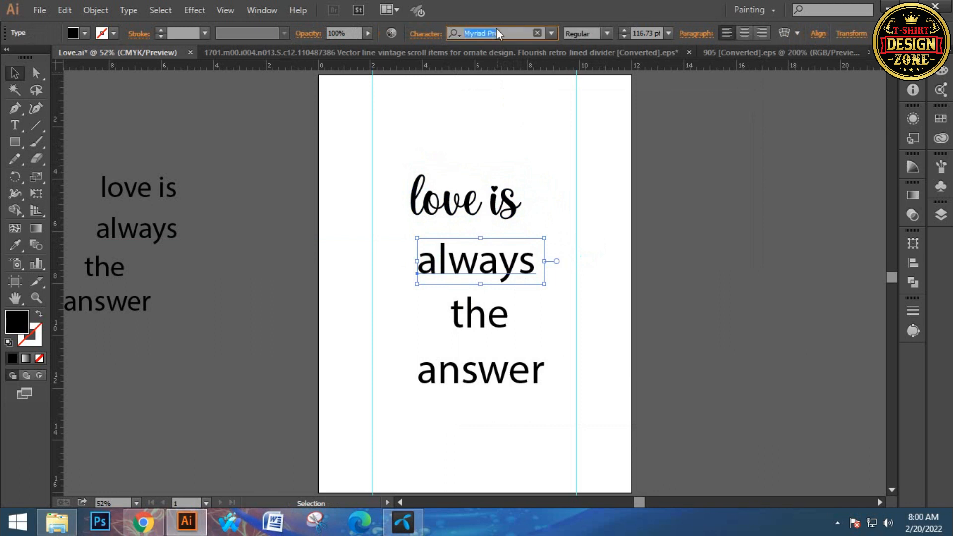
type("ba")
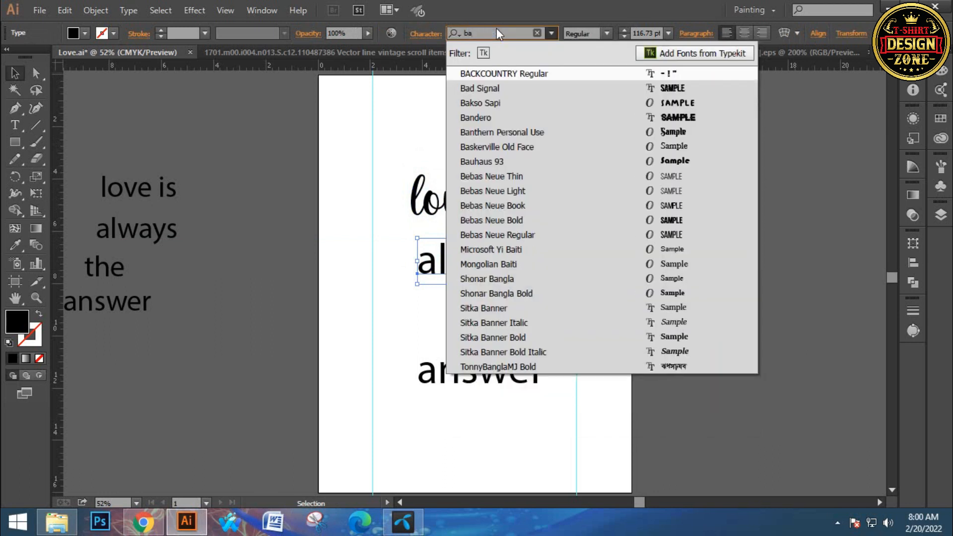
left_click(547, 132)
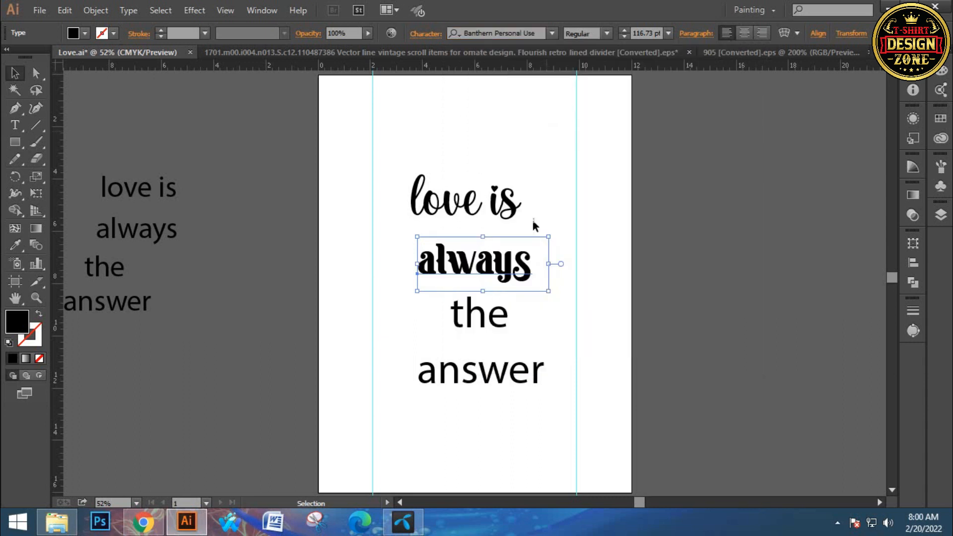
left_click(692, 309)
- Set the word "answer" on the artboard in the Anydore font
left_click(510, 381)
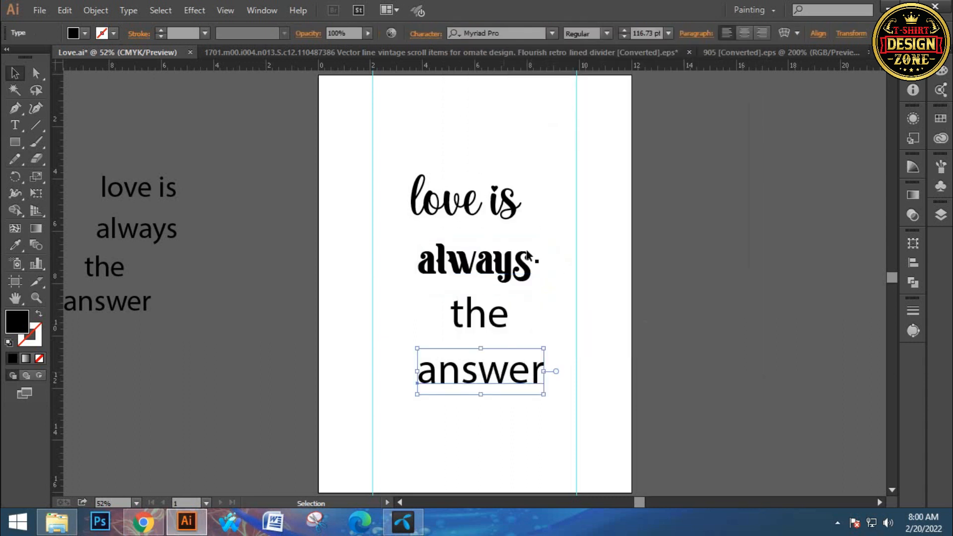
left_click(498, 30)
type("a")
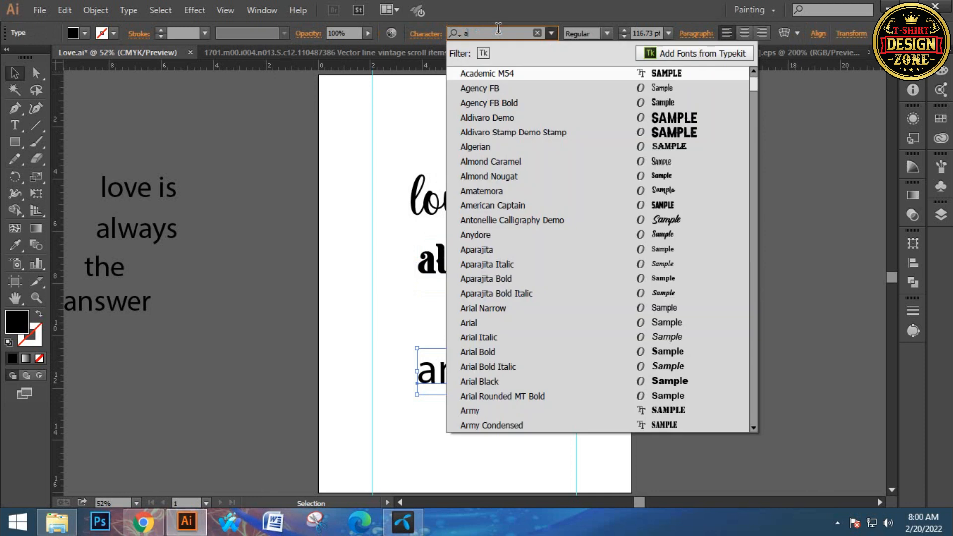
type("ny")
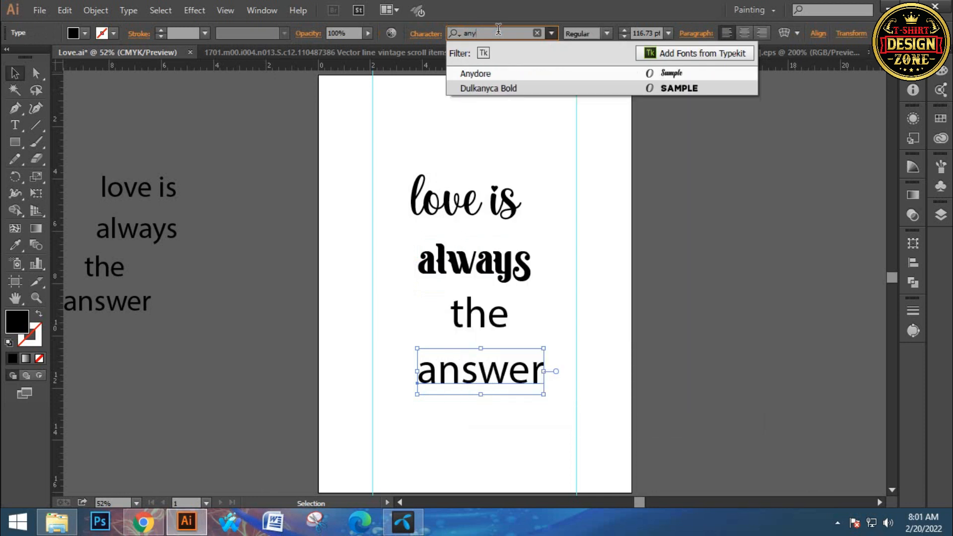
left_click(510, 75)
left_click(634, 329)
- Try the Explorer Condensed Regular font on the word "the" on the artboard
left_click(506, 317)
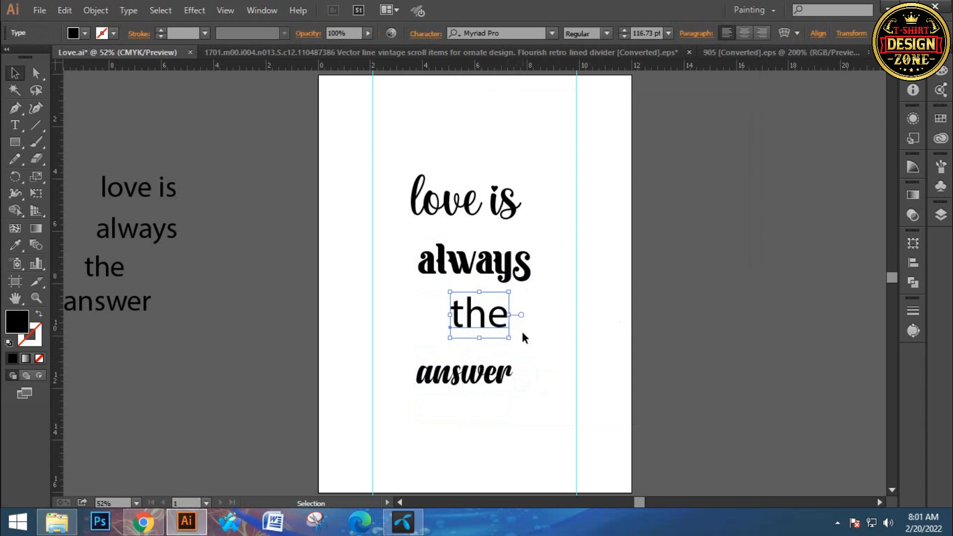
left_click(499, 32)
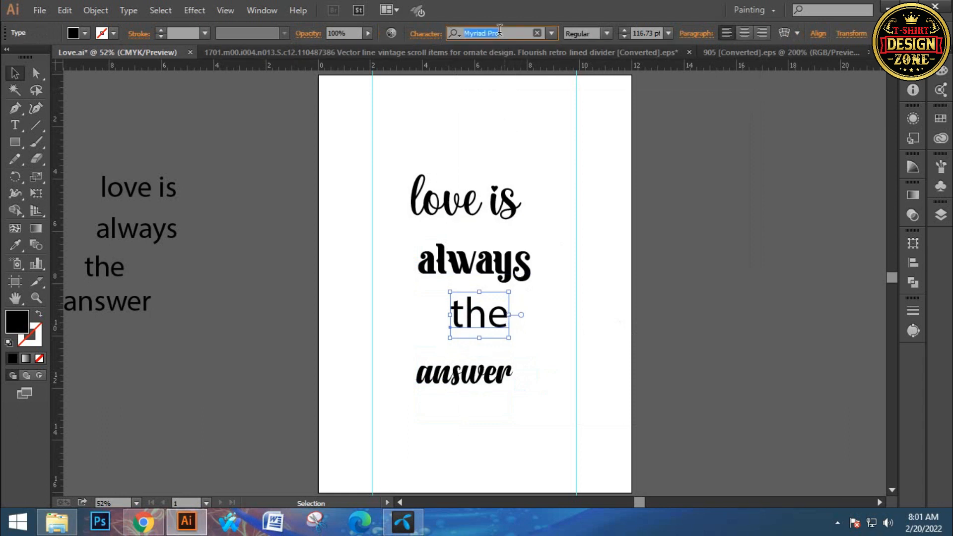
type("t")
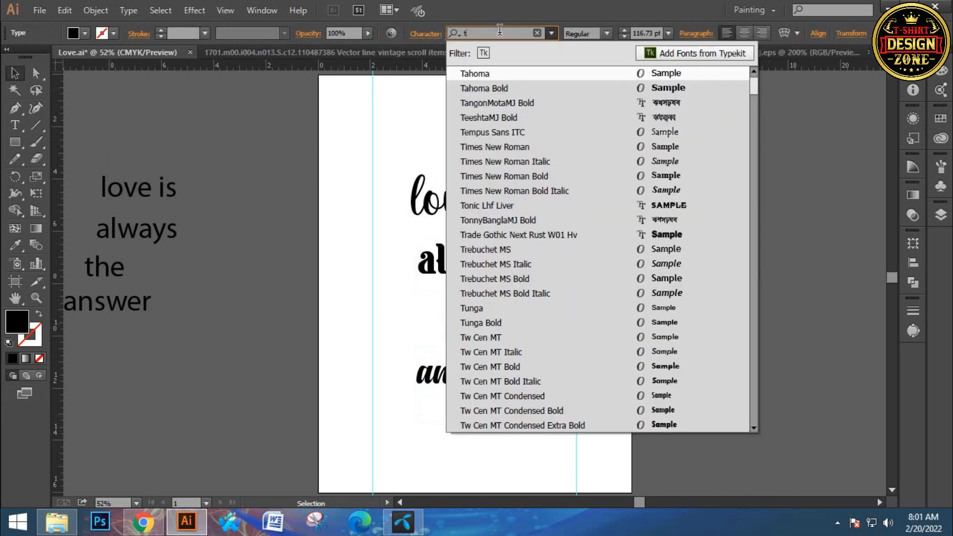
key("BackSpace")
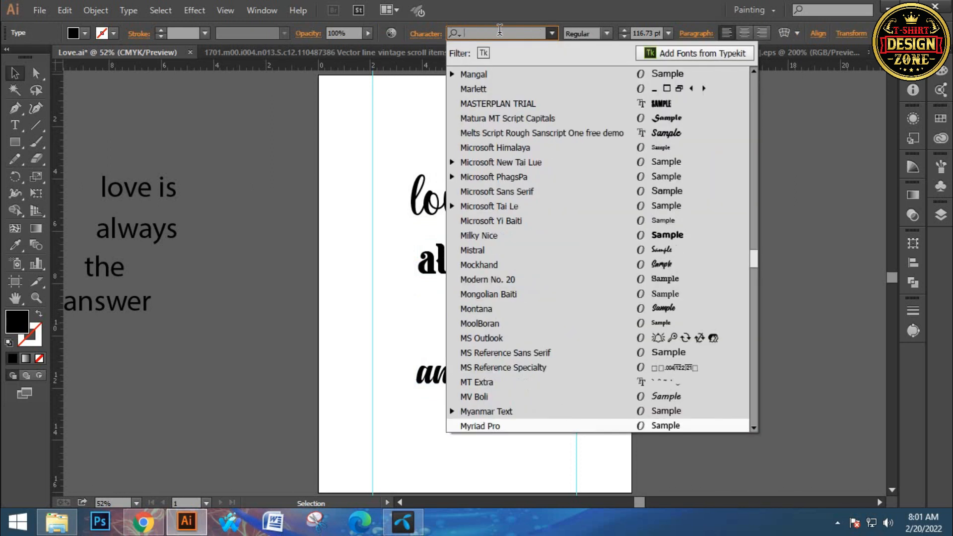
type("ex")
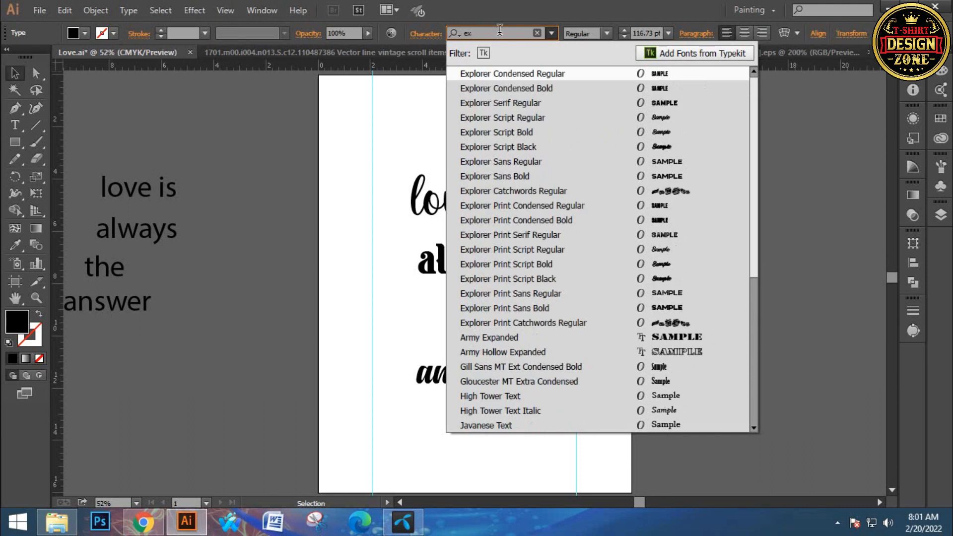
left_click(509, 79)
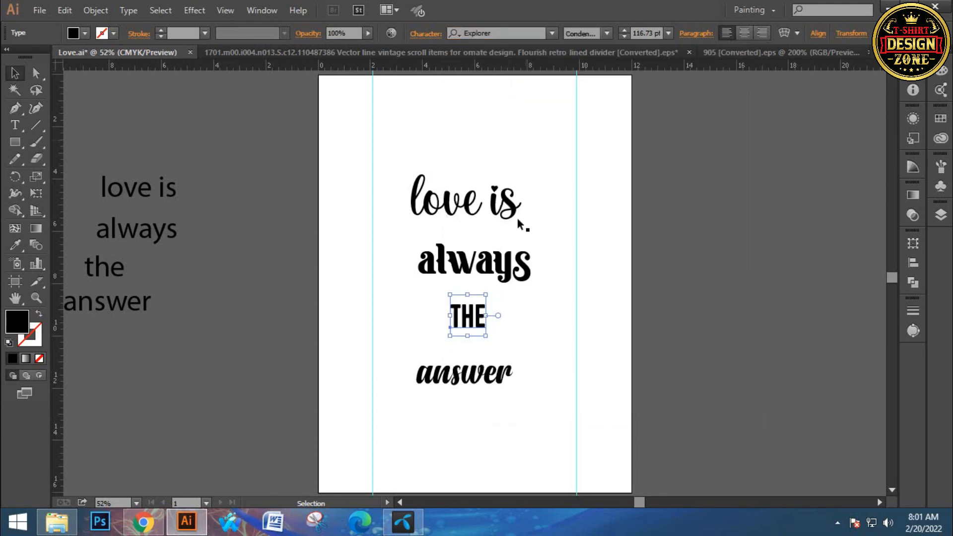
- Browse other fonts such as Freestyle Script for the word "the" and apply Solomon Sans Black
left_click(552, 33)
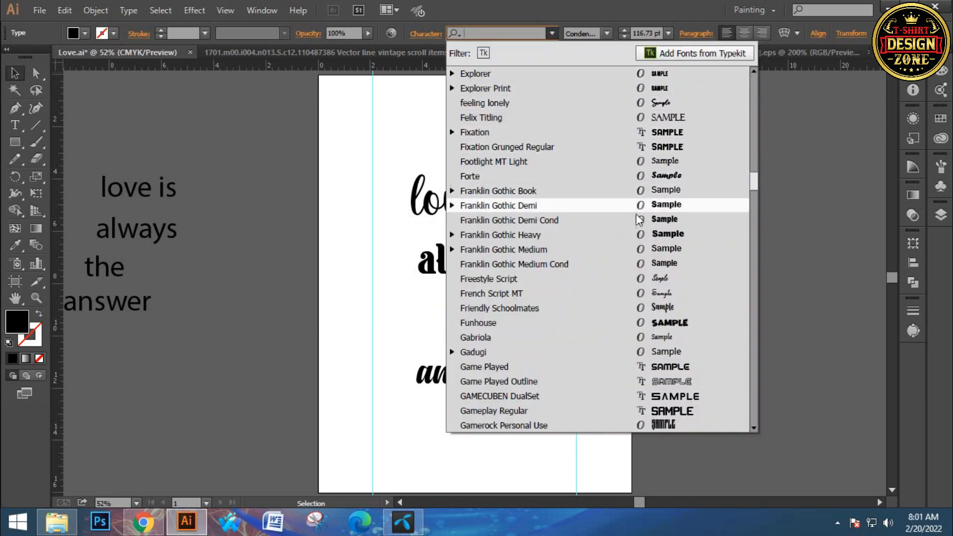
left_click(647, 239)
left_click(532, 33)
key("Down")
key("Down")
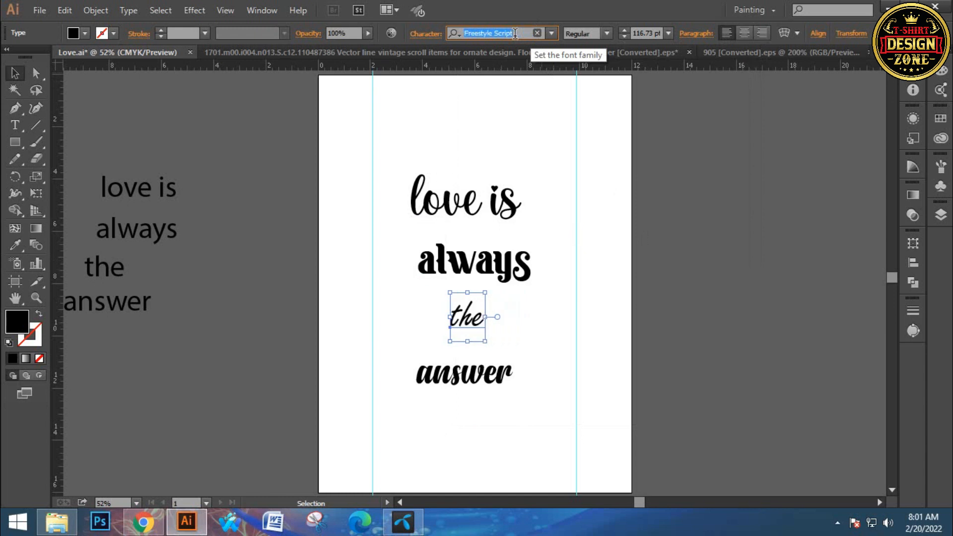
type("solo")
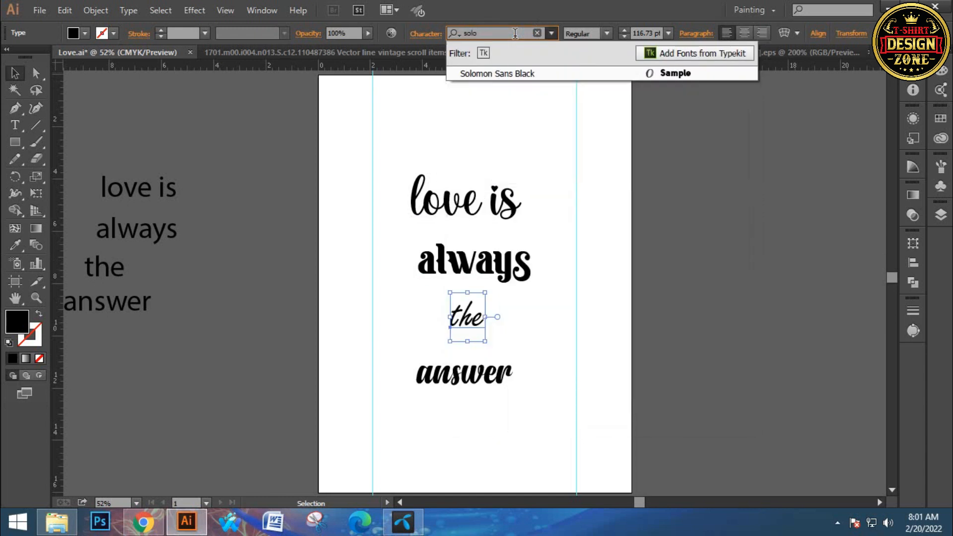
left_click(519, 76)
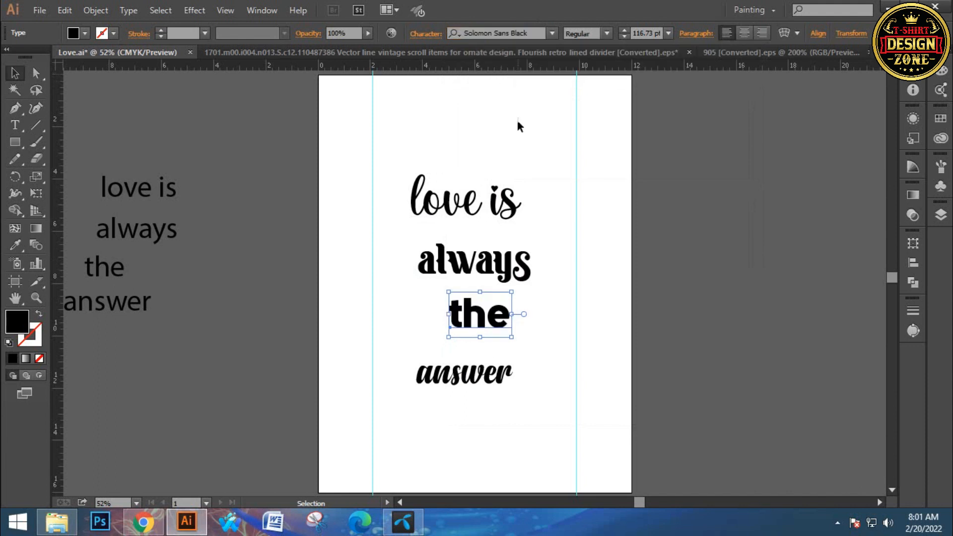
- Change the case of the word "the" on the artboard to uppercase
left_click(129, 10)
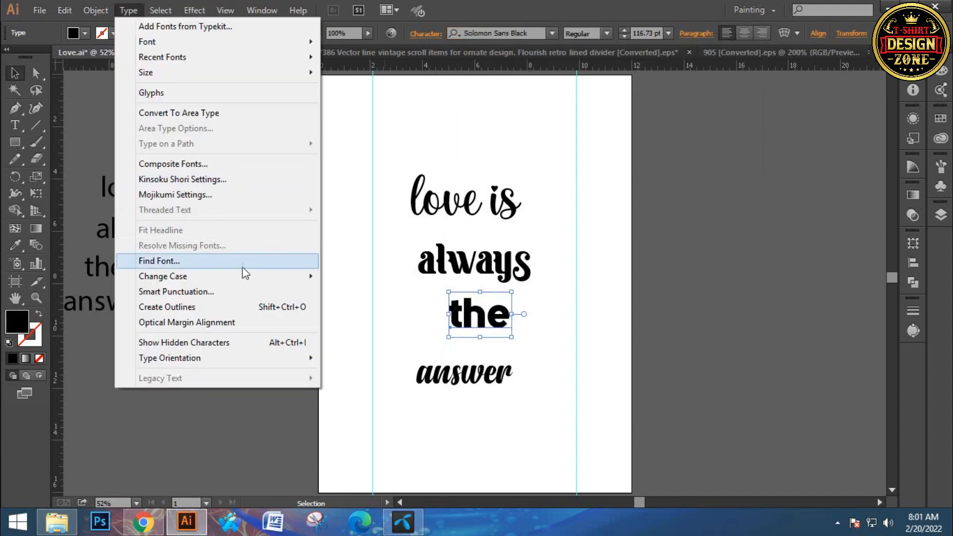
mouse_move(288, 277)
left_click(360, 276)
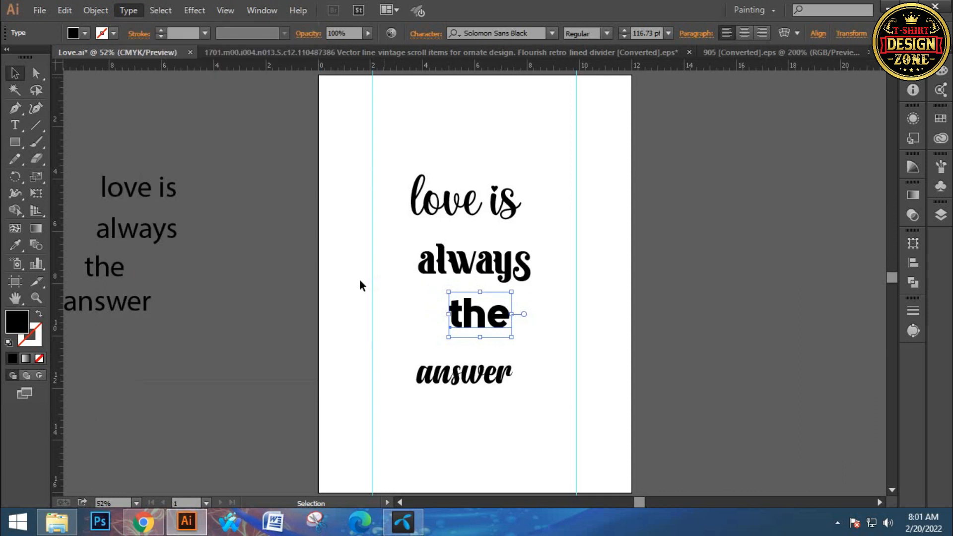
left_click(570, 321)
- Duplicate "THE" outside the artboard as a vertical column of four evenly spaced copies
left_click_drag(516, 317, 609, 191)
left_click(535, 314)
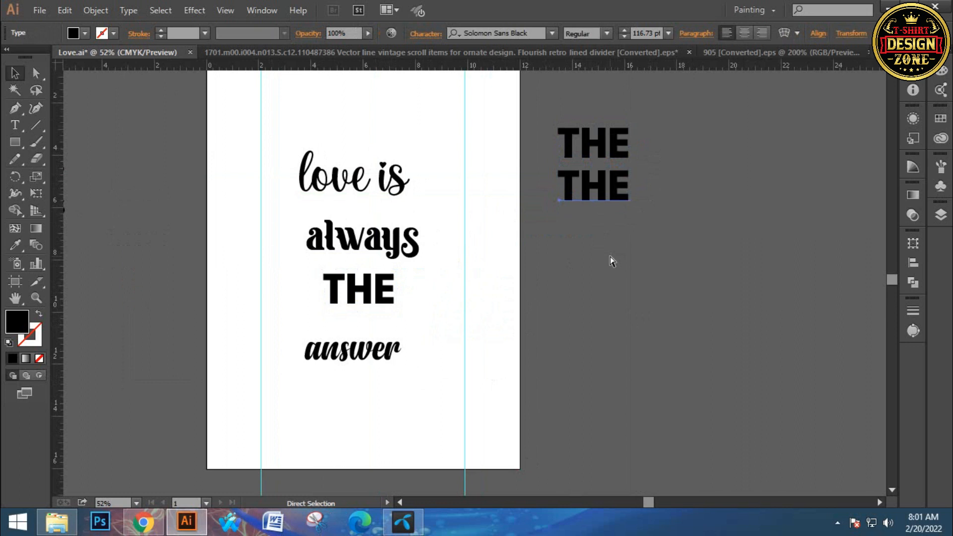
key("ctrl+d")
key("ctrl+d")
left_click(695, 289)
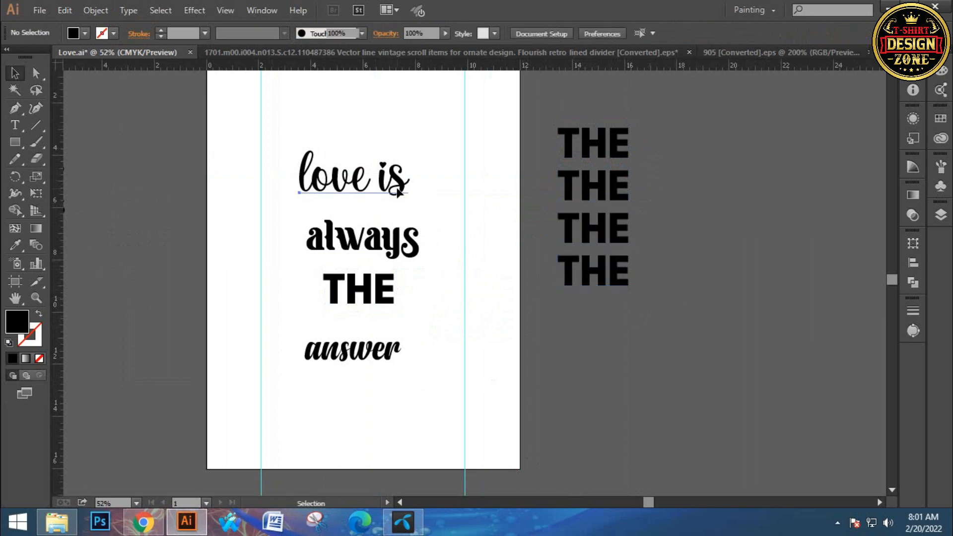
- Replace the first "THE" copy beside the artboard with the font name of "love is", josephsophia
left_click(400, 193)
left_click(510, 34)
key("ctrl+c")
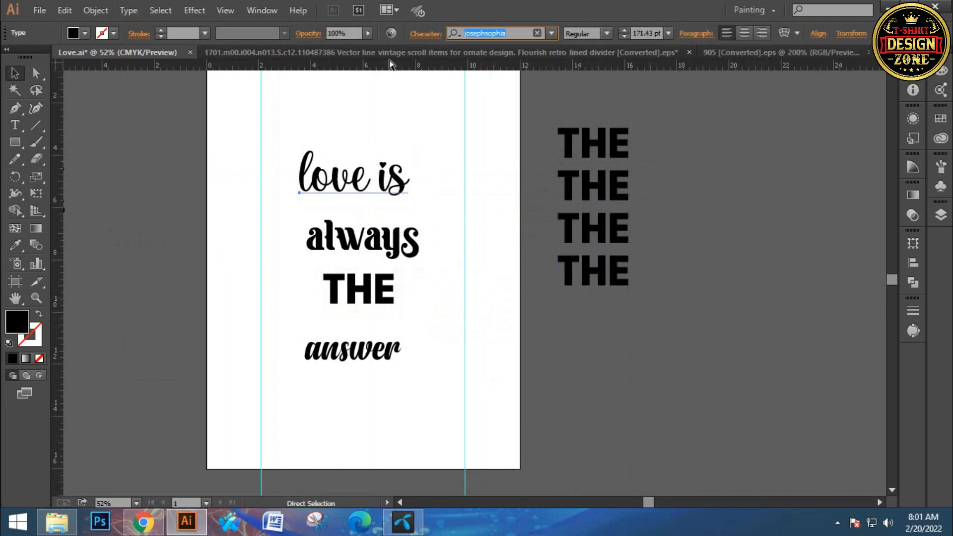
left_click(591, 144)
double_click(590, 143)
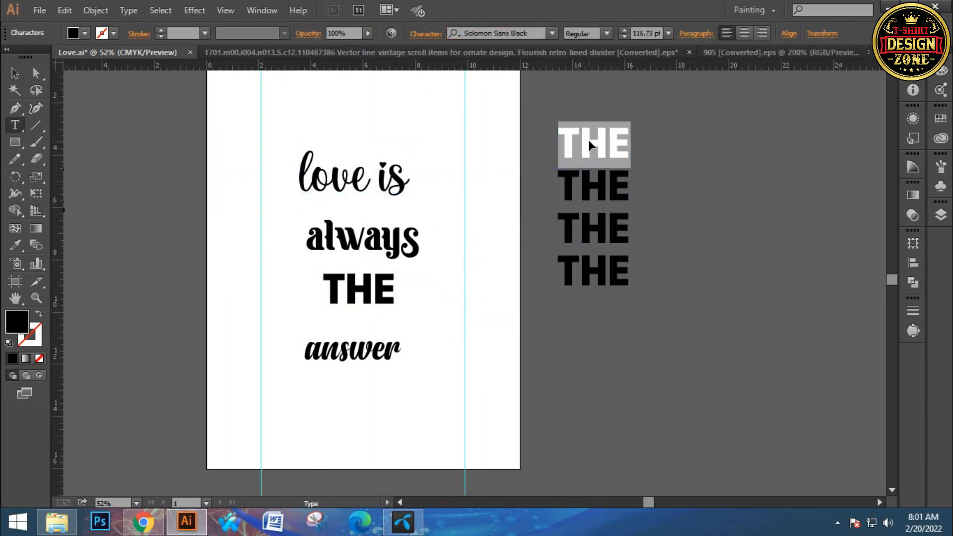
key("ctrl+v")
left_click(16, 73)
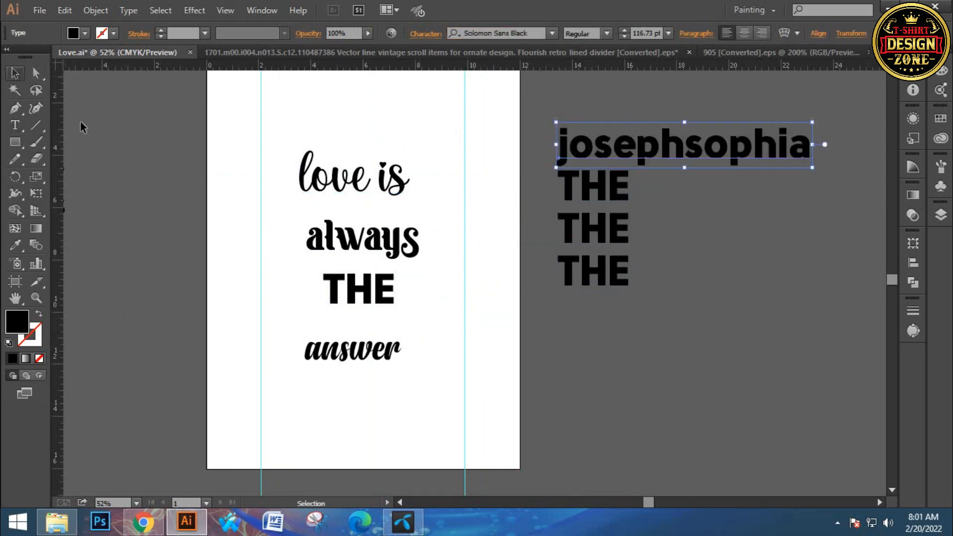
- Replace the second "THE" copy beside the artboard with the font name of "always", Banthern Personal Use
key("space")
left_click_drag(656, 226, 615, 227)
left_click(576, 192)
left_click(342, 240)
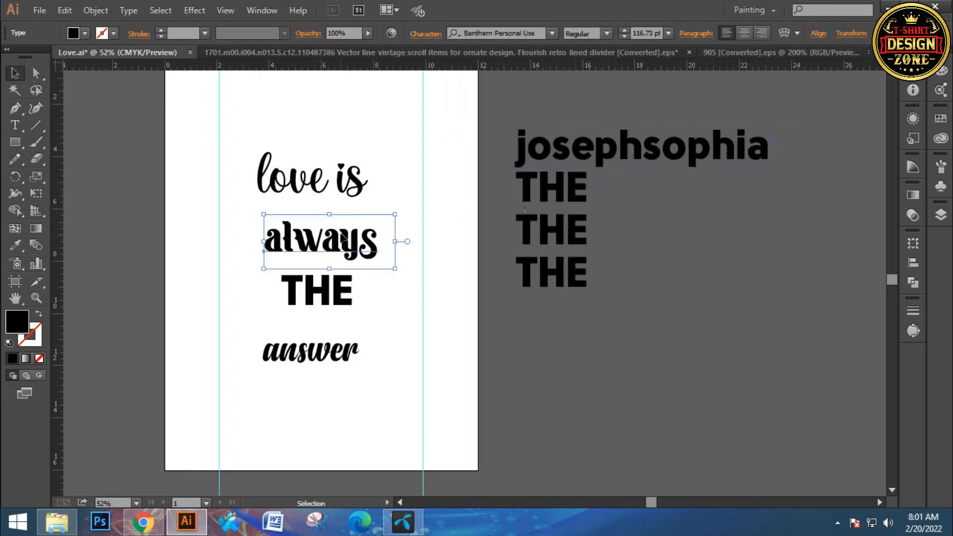
left_click(511, 34)
key("ctrl+c")
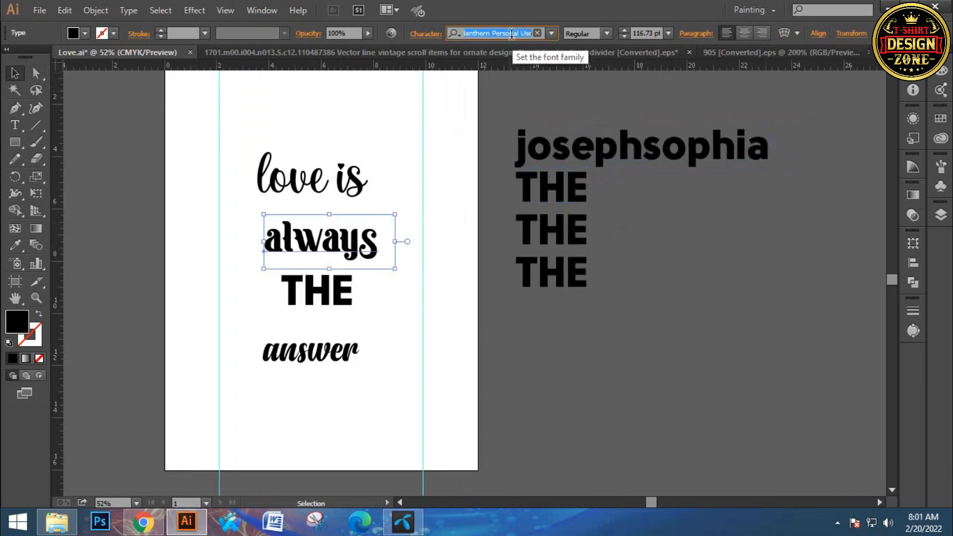
double_click(565, 183)
key("ctrl+a")
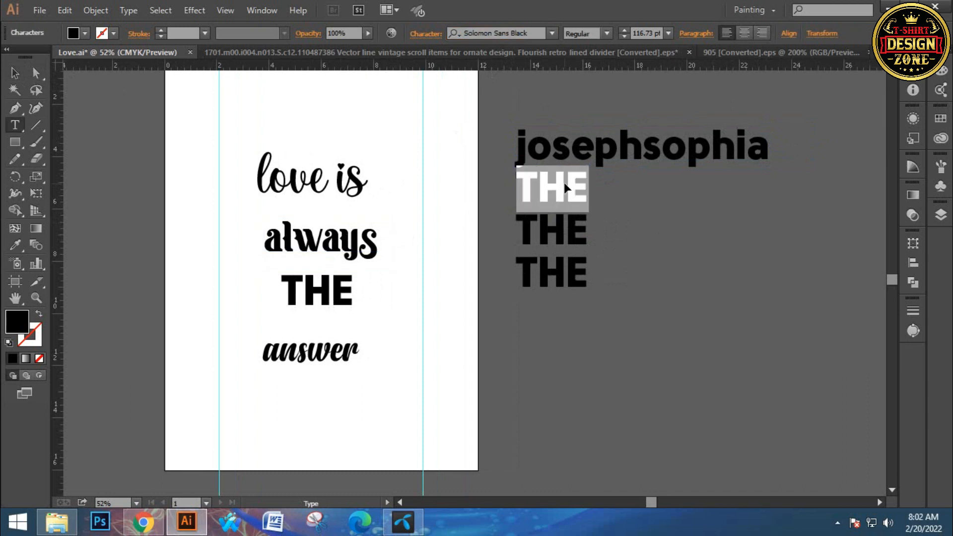
key("ctrl+v")
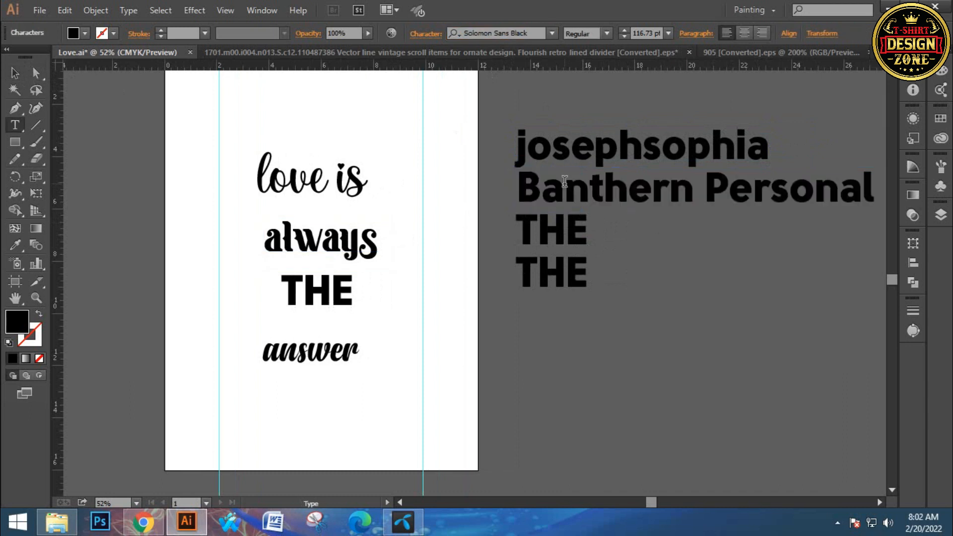
left_click(15, 73)
- Replace the third "THE" copy beside the artboard with the artboard word's font name, Solomon Sans Black
left_click(313, 287)
left_click(496, 33)
key("ctrl+c")
left_click(571, 233)
double_click(570, 229)
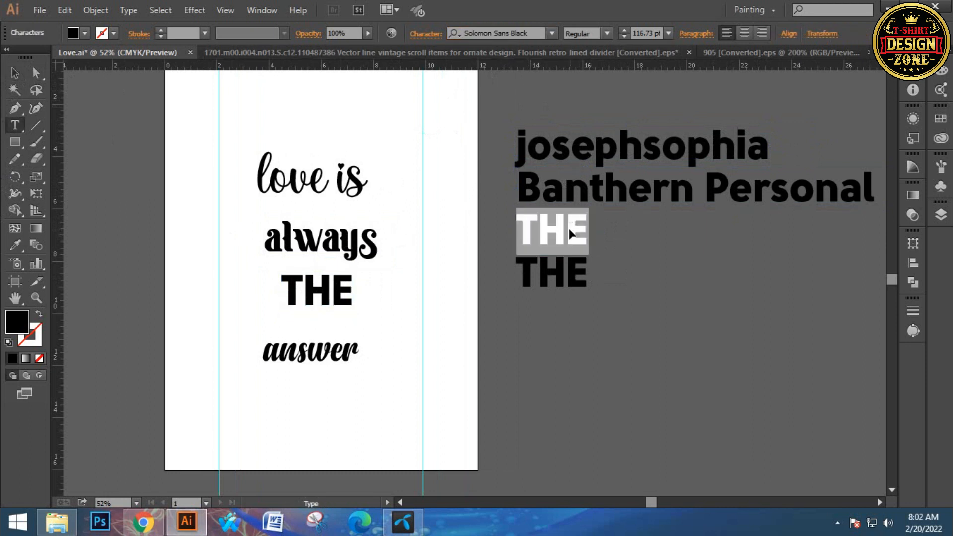
key("ctrl+v")
left_click(15, 73)
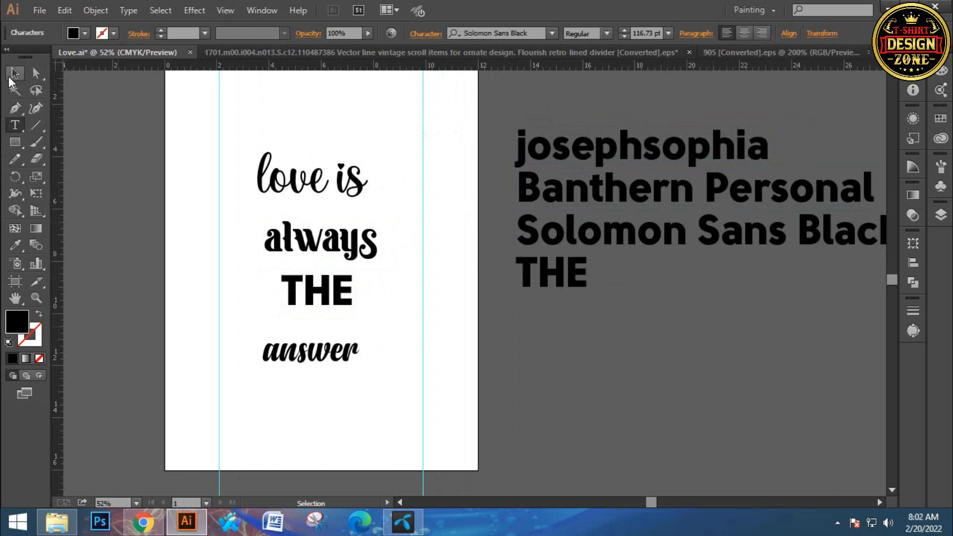
- Replace the last "THE" copy beside the artboard with the font name of "answer", Anydore
left_click(298, 350)
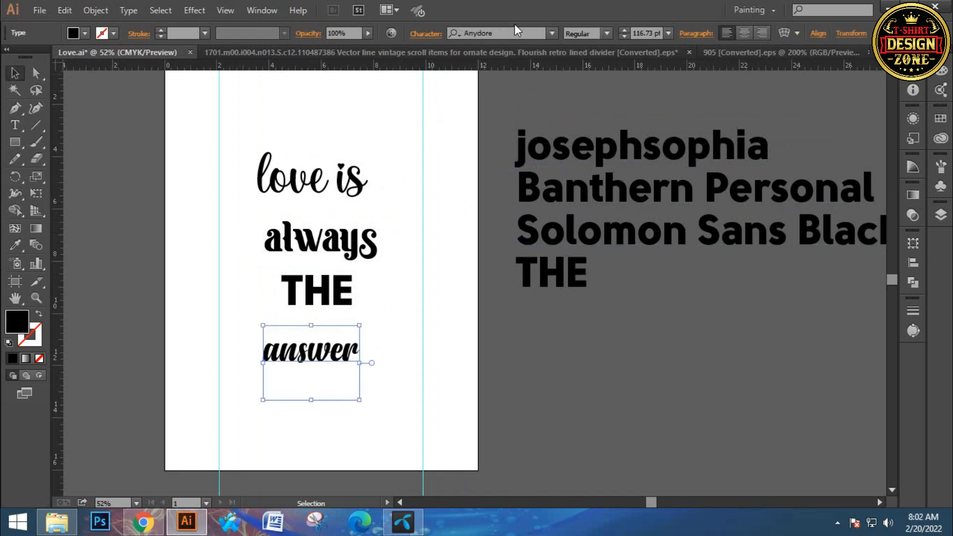
left_click(497, 34)
key("ctrl+c")
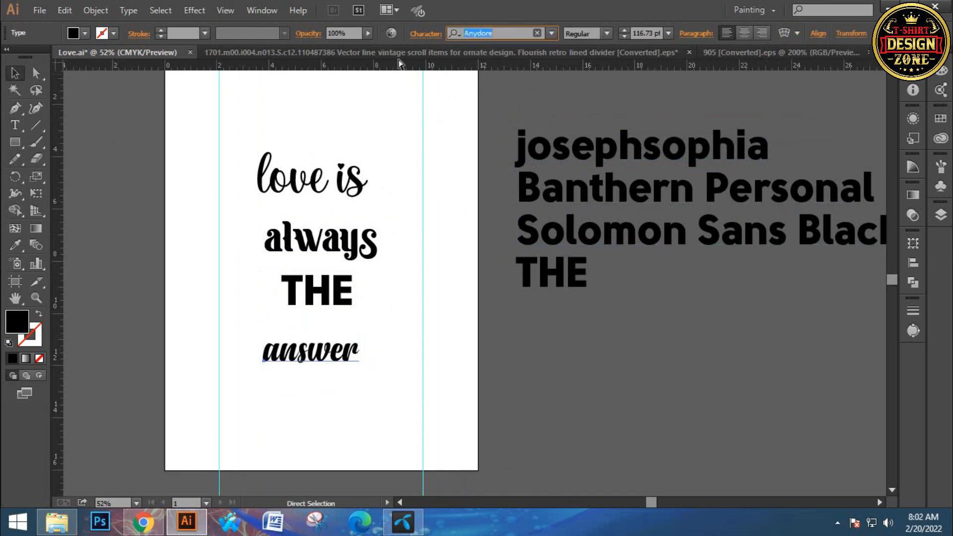
double_click(568, 279)
double_click(567, 279)
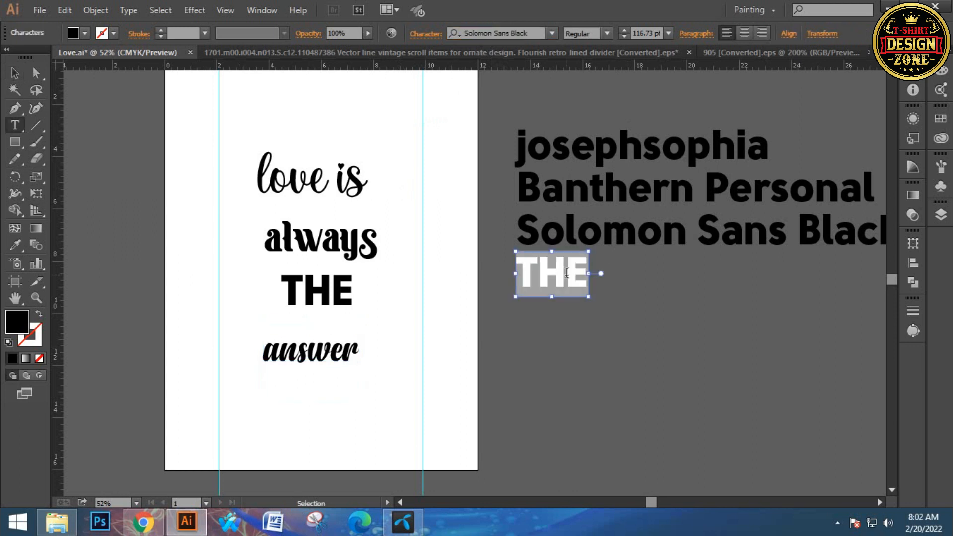
key("ctrl+v")
left_click(17, 72)
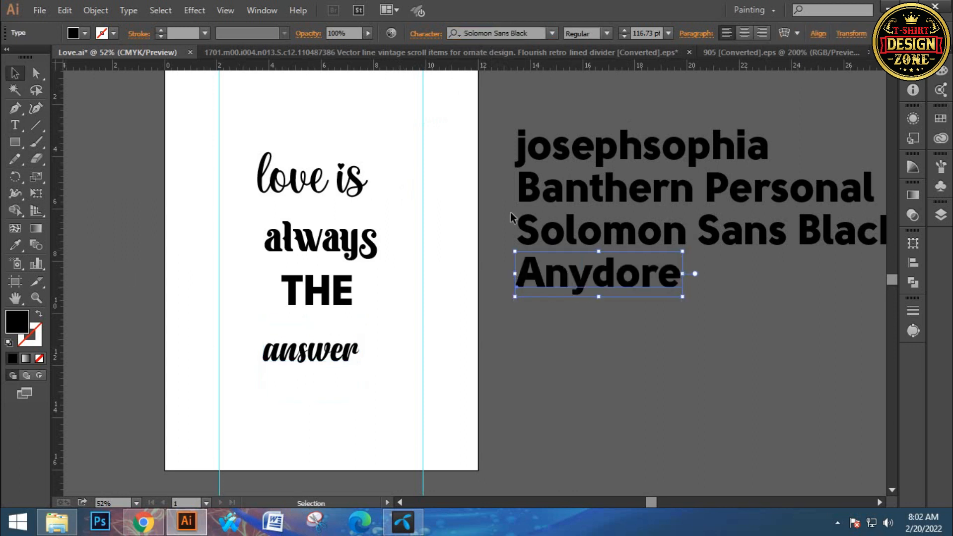
- Delete all four font-name lines beside the artboard
left_click(723, 353)
scroll(638, 334, "right", 5)
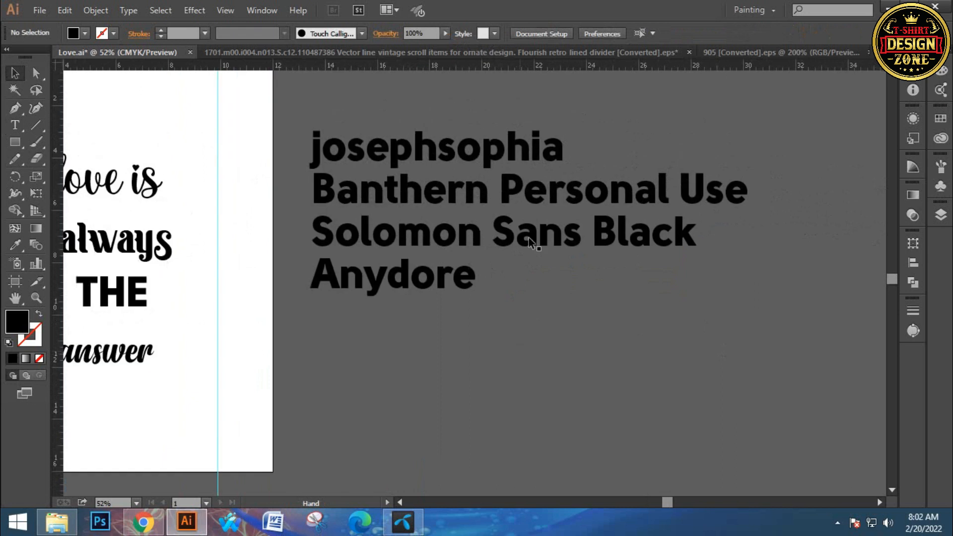
left_click_drag(447, 330, 636, 341)
left_click(636, 341)
key("space")
left_click_drag(547, 355, 566, 358)
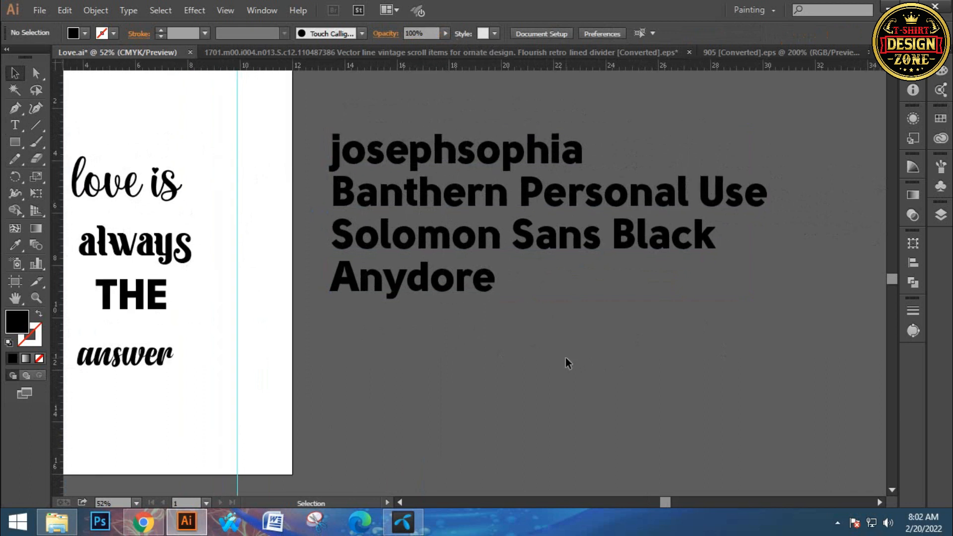
left_click_drag(588, 389, 364, 141)
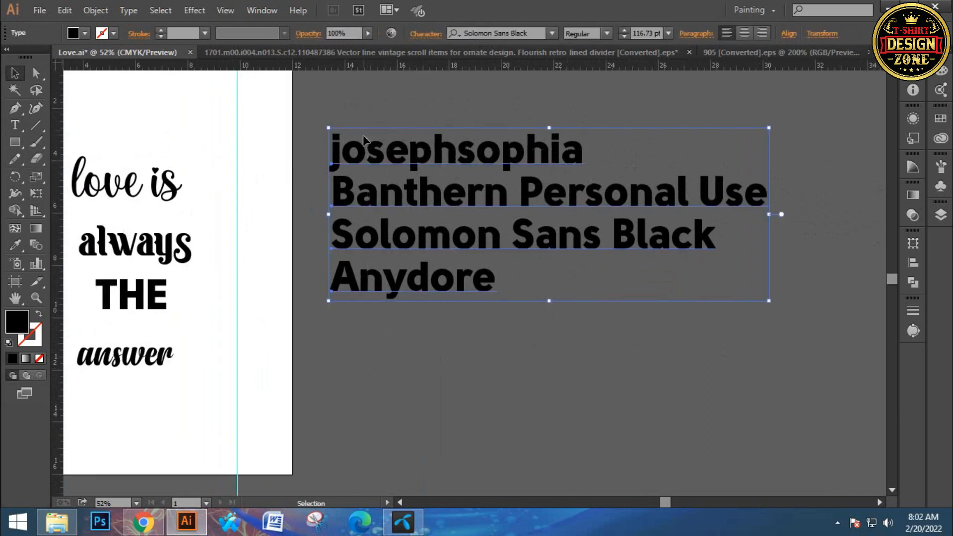
key("Delete")
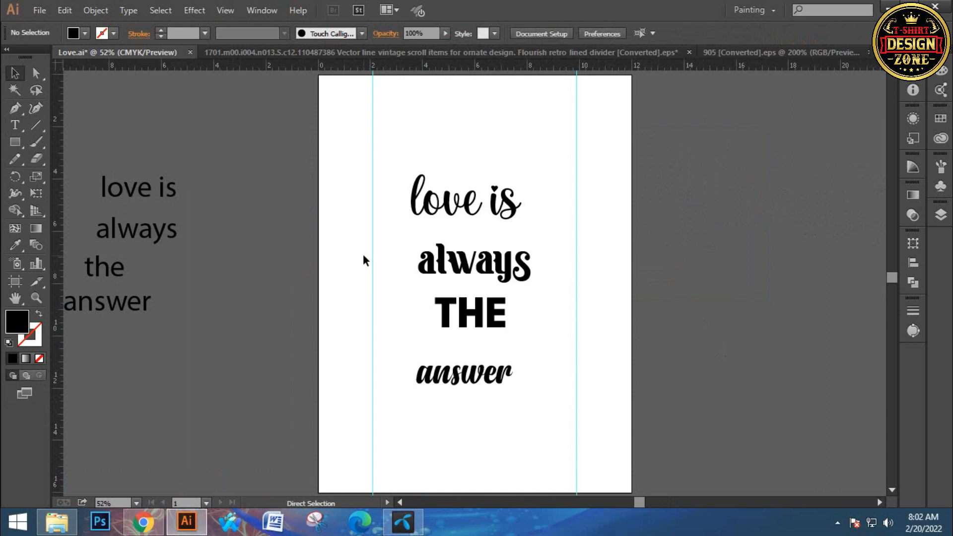
key("ctrl+0")
- Change the case of the word "answer" on the artboard so that it reads "Answer"
left_click(465, 344)
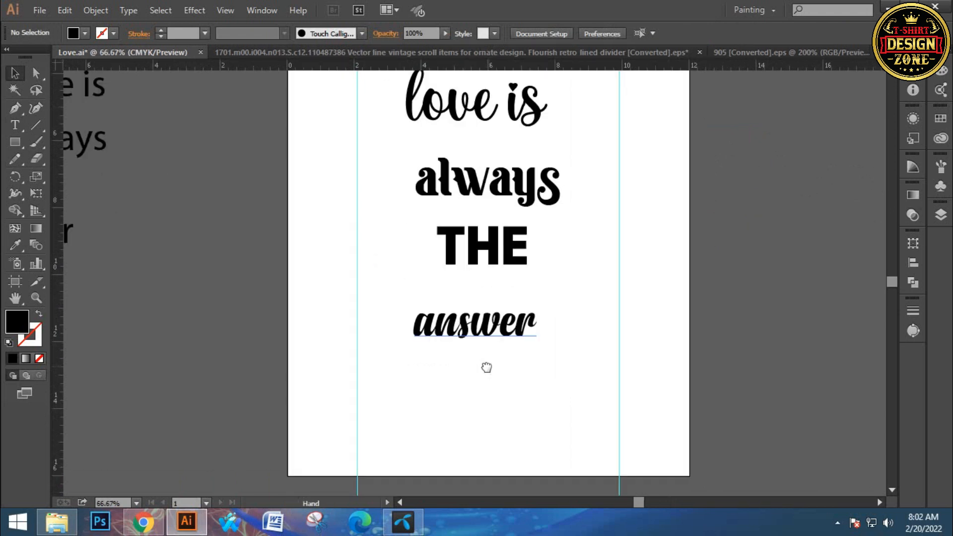
left_click(469, 335)
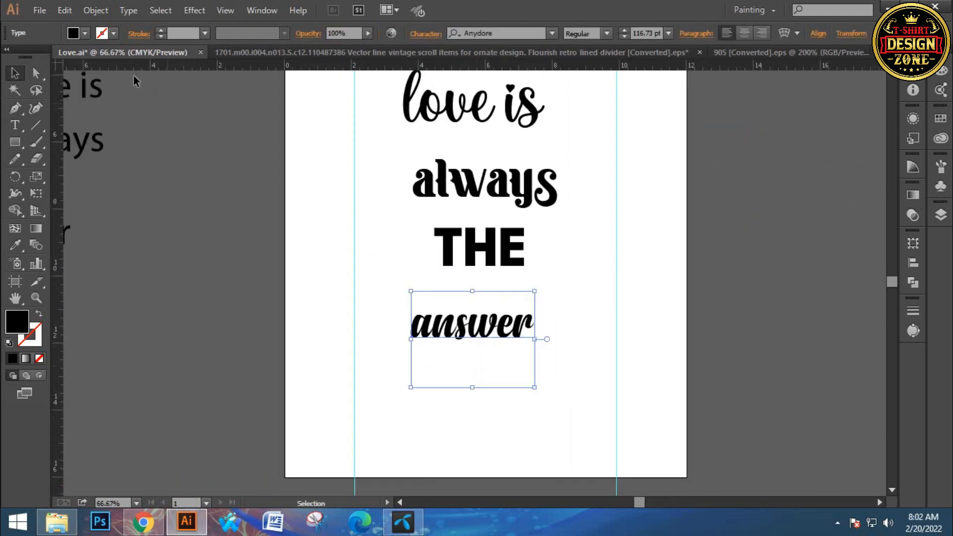
left_click(96, 9)
mouse_move(129, 10)
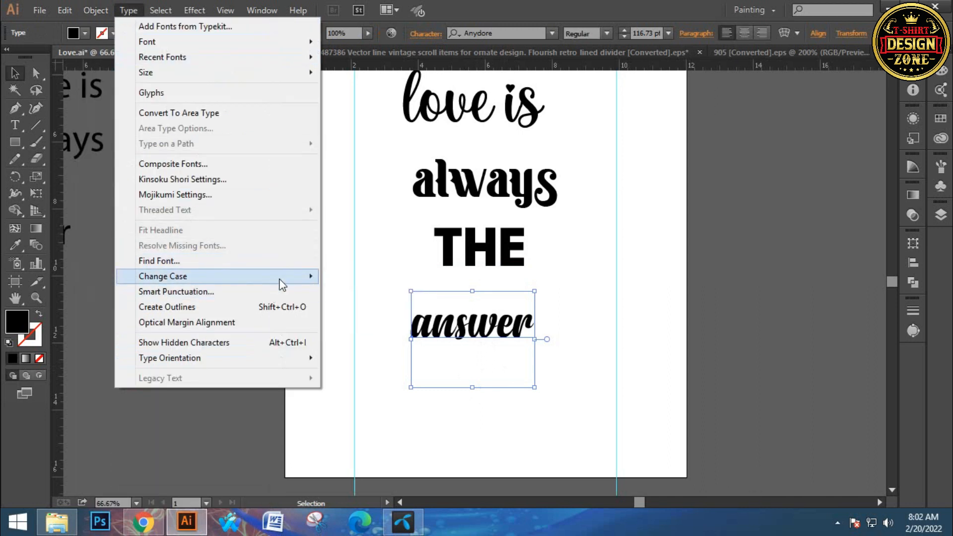
mouse_move(280, 277)
left_click(341, 306)
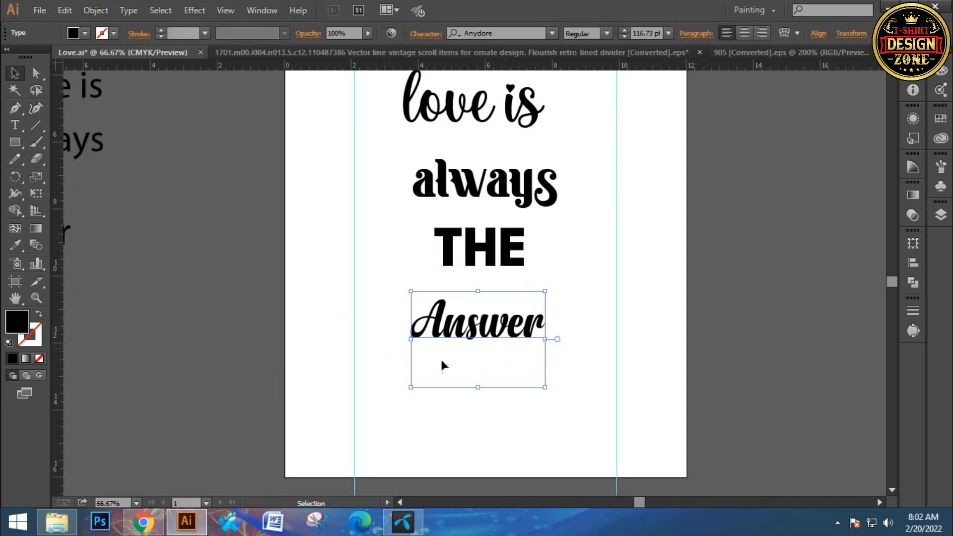
left_click(530, 422)
- Remove the space and the letter "e" from the "love is" line on the artboard
scroll(494, 398, "up", 2)
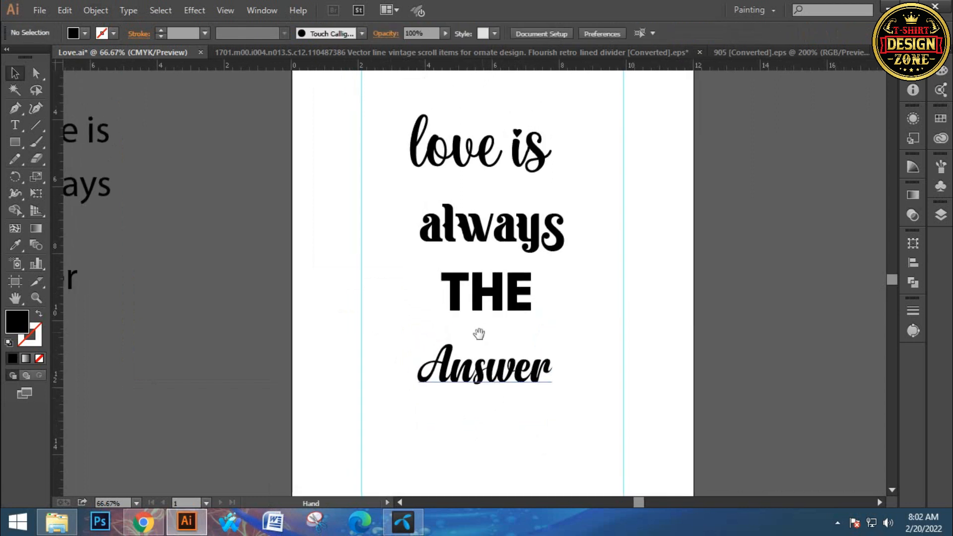
left_click(437, 159)
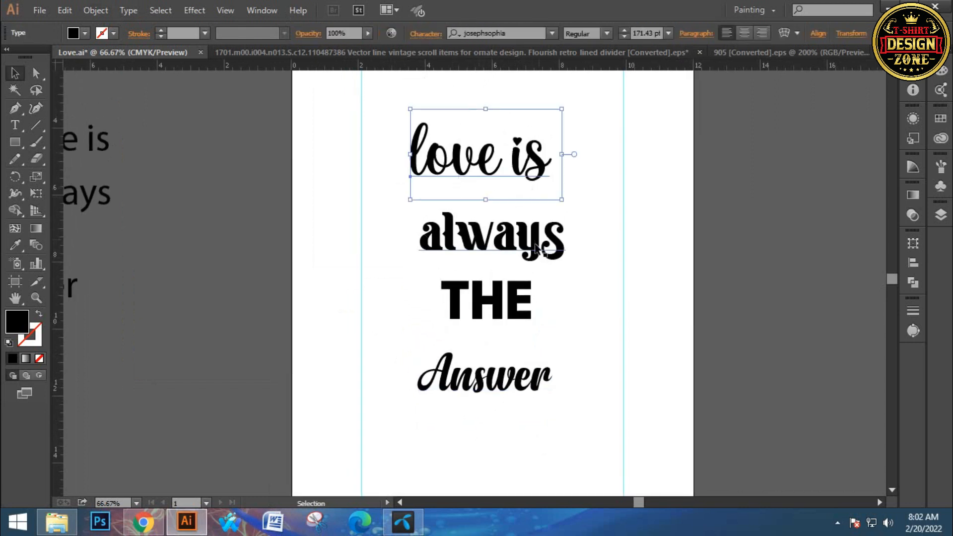
left_click(585, 188)
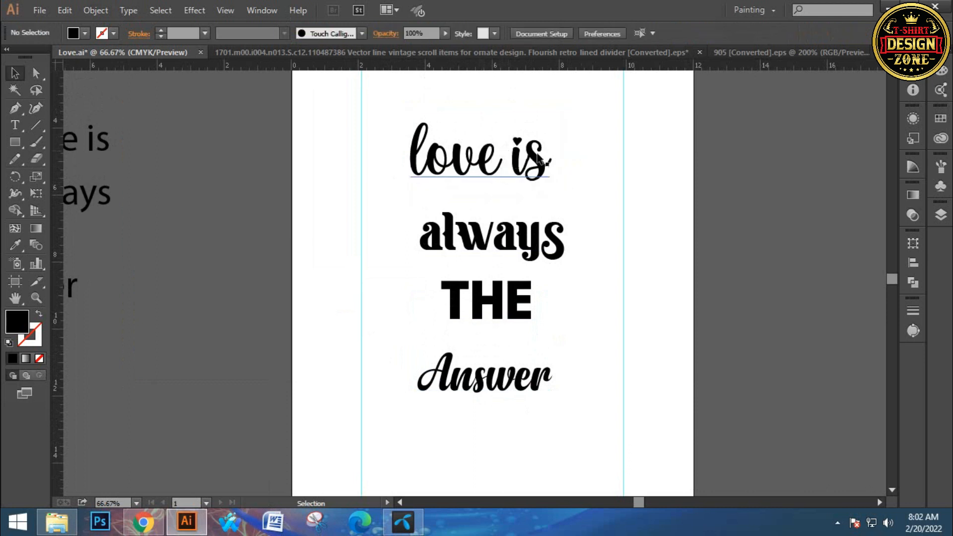
left_click(559, 136)
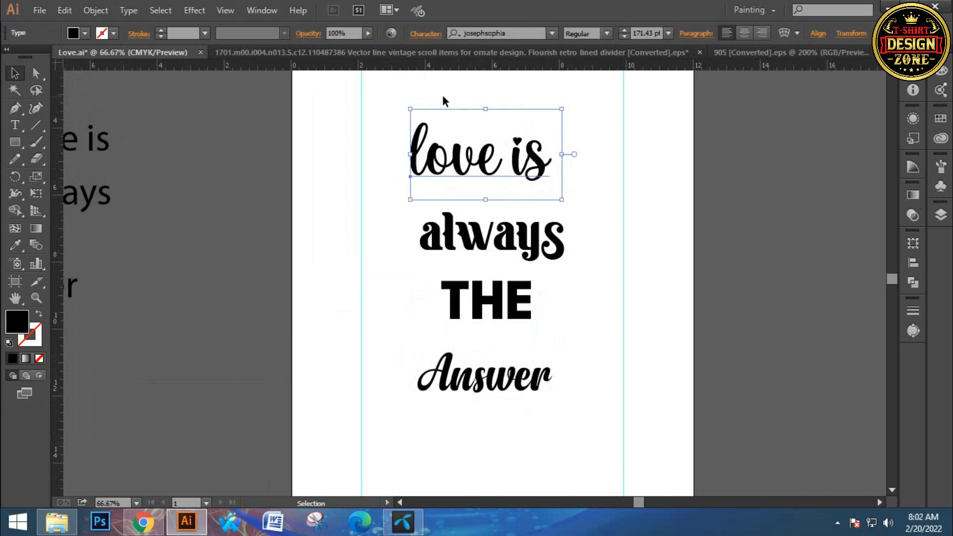
double_click(502, 168)
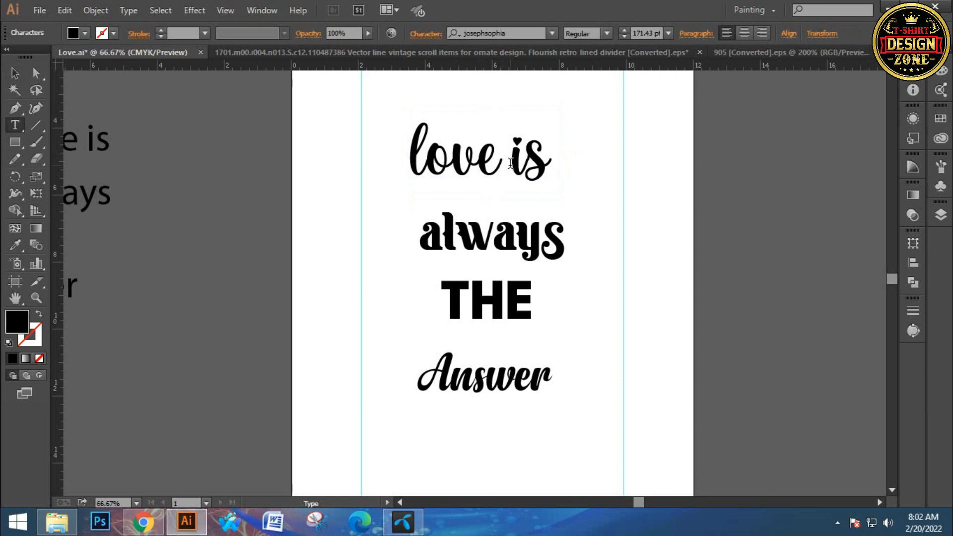
key("Delete")
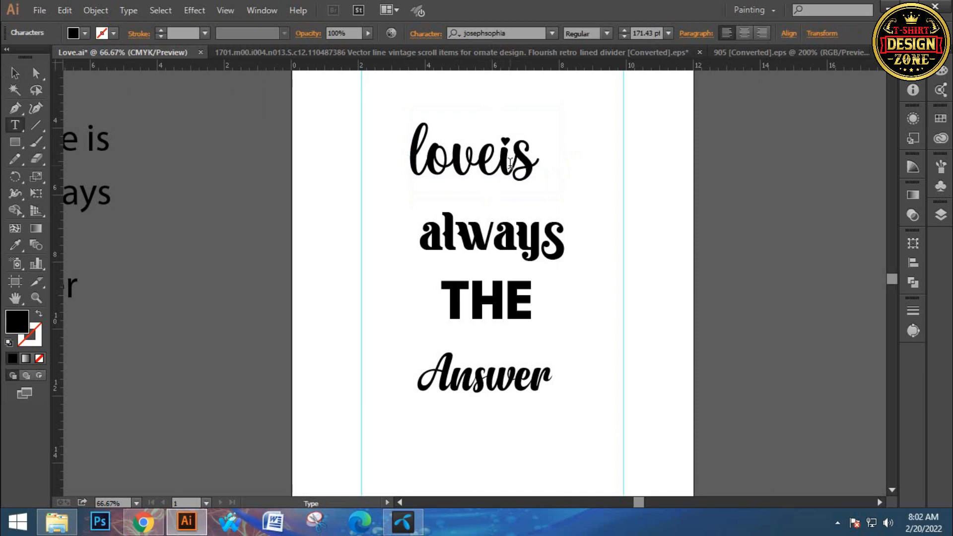
key("BackSpace")
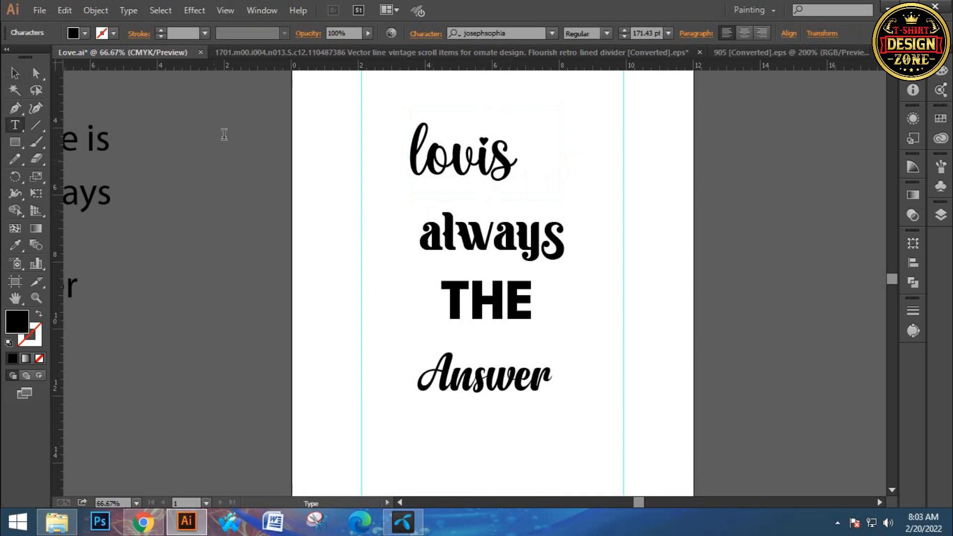
- Insert the josephsophia alternate "e" glyph with the heart swash between "lov" and "is", and close the glyph list
left_click(130, 11)
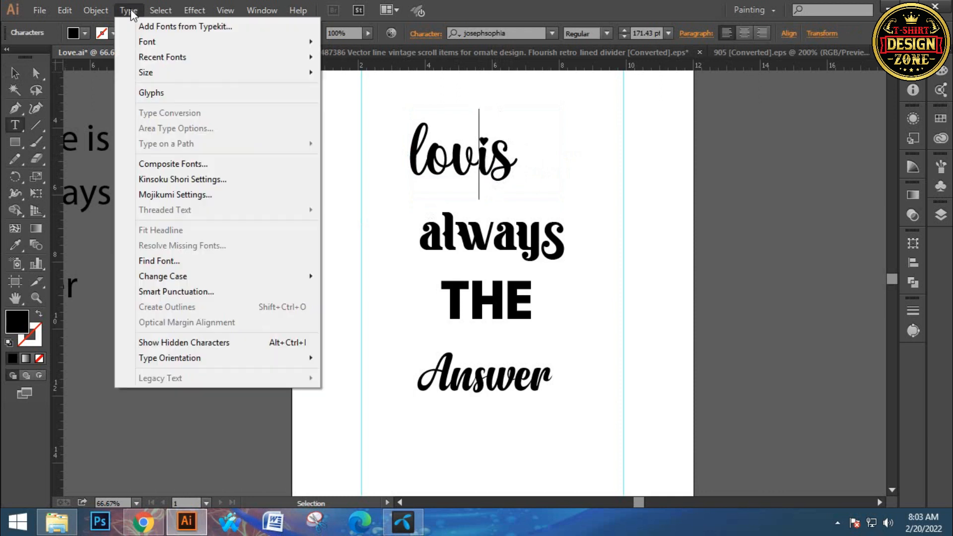
left_click(158, 97)
left_click_drag(245, 199, 586, 82)
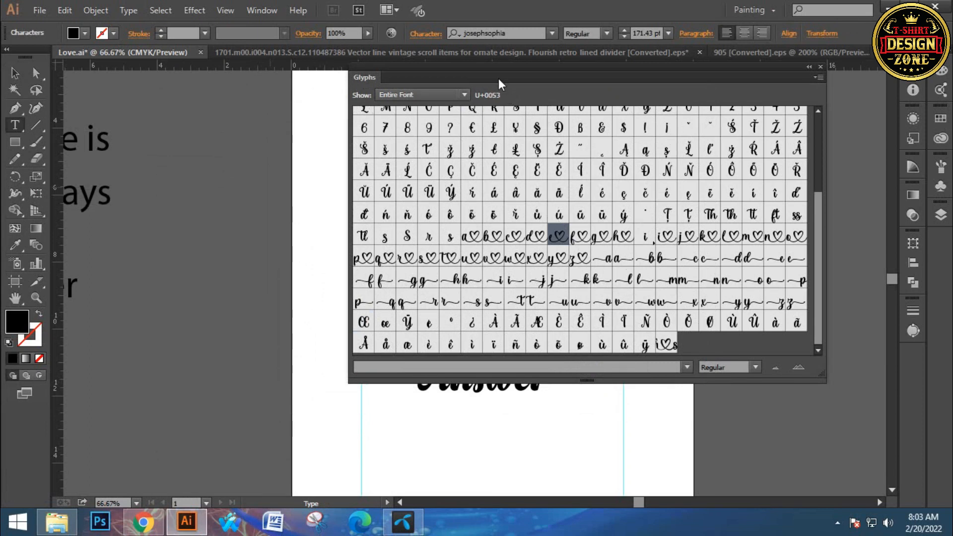
left_click_drag(496, 73, 412, 213)
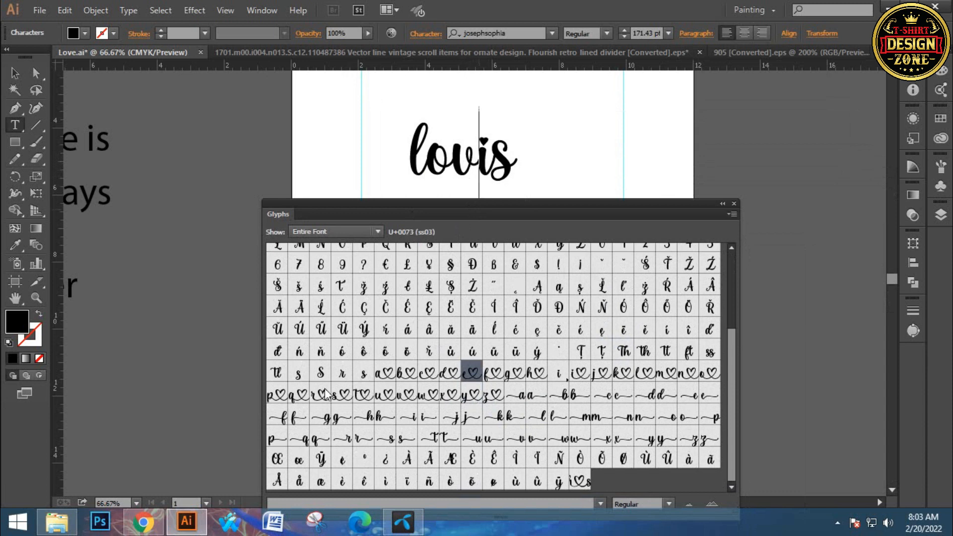
double_click(469, 376)
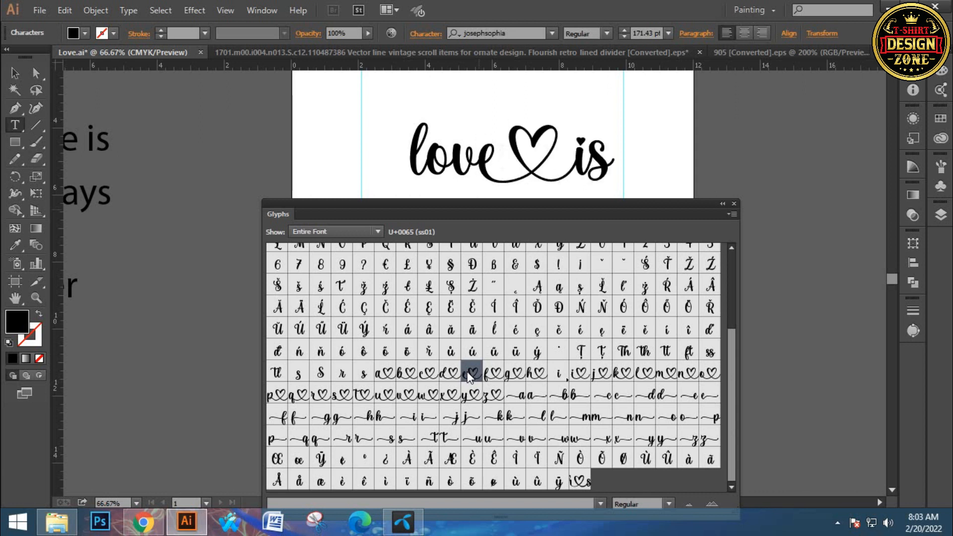
left_click(725, 204)
left_click(15, 73)
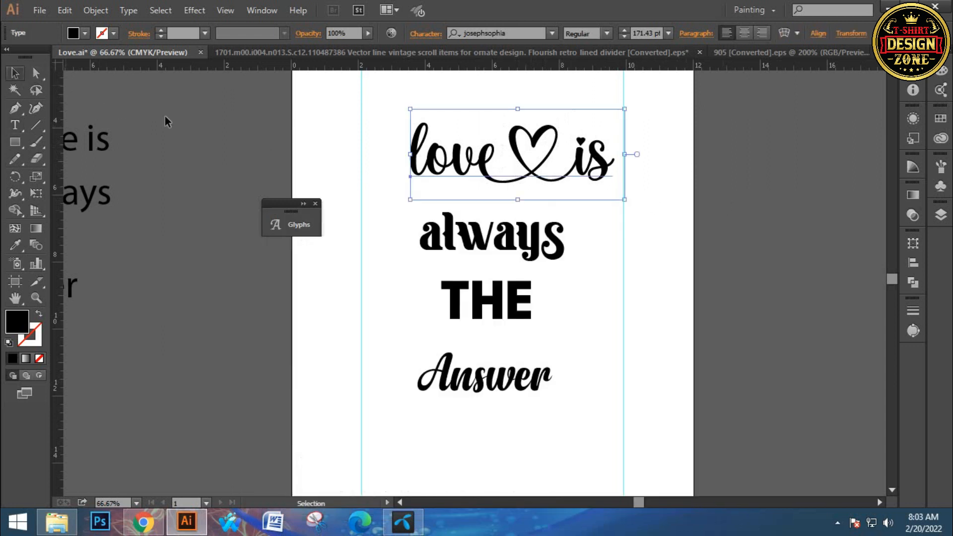
left_click(315, 204)
- Shift the "love is" line with the heart swash toward the middle between the guides and convert it to outlines
left_click(300, 196)
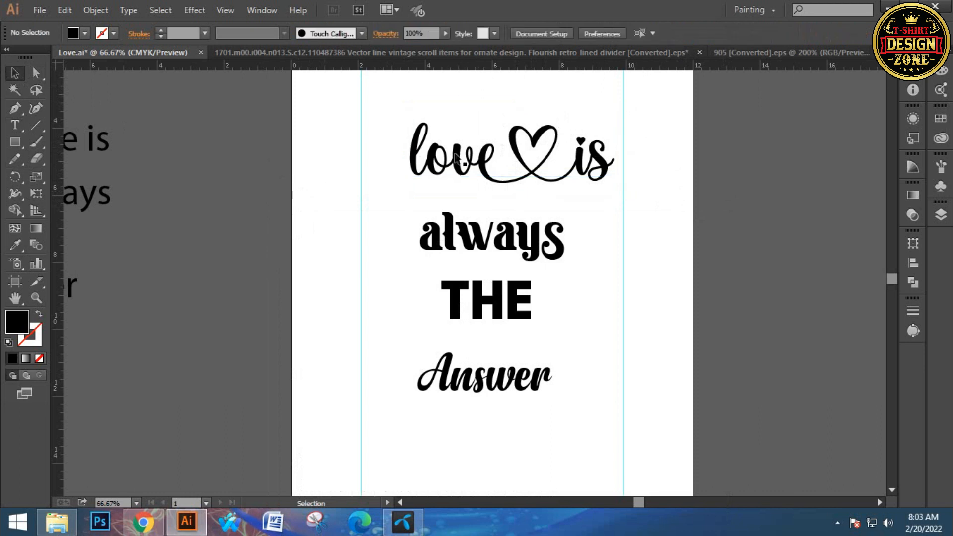
left_click_drag(461, 159, 435, 160)
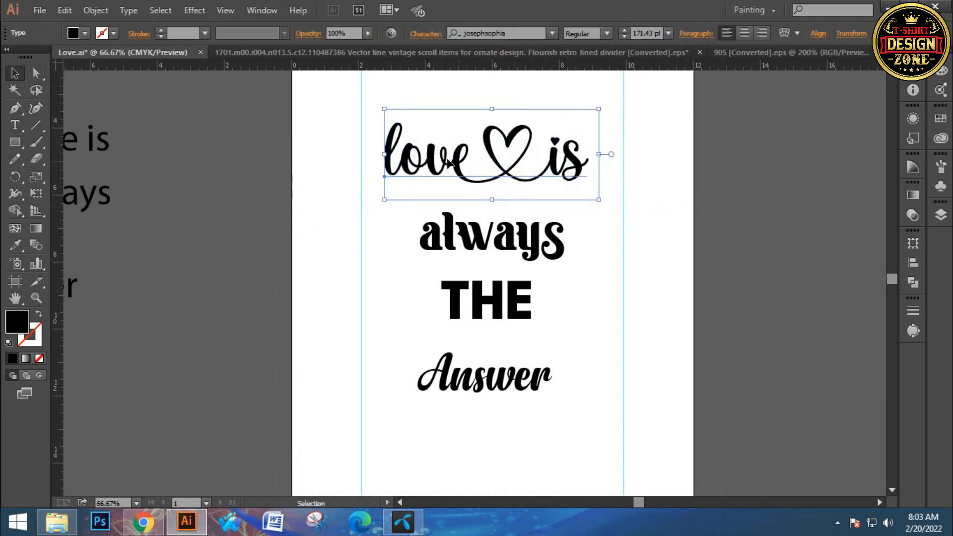
right_click(442, 158)
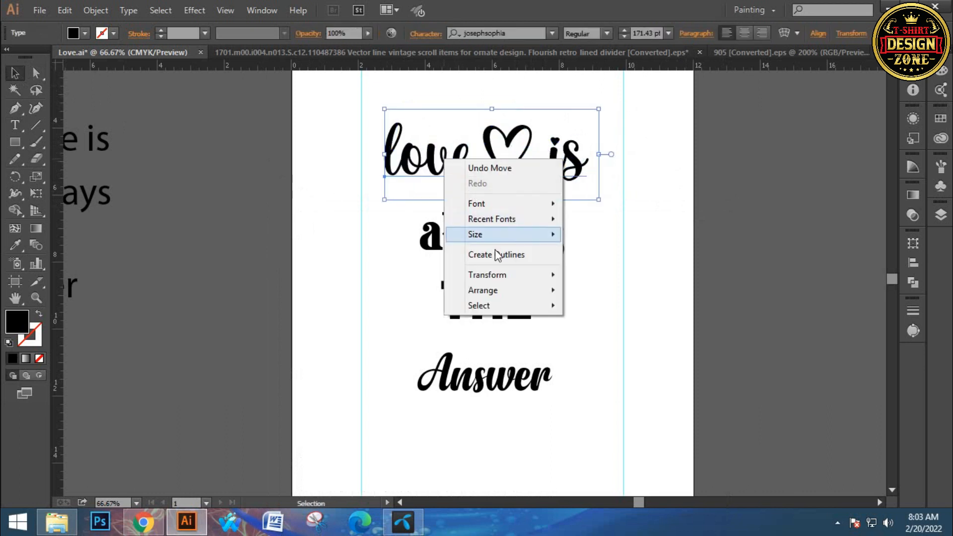
left_click(472, 254)
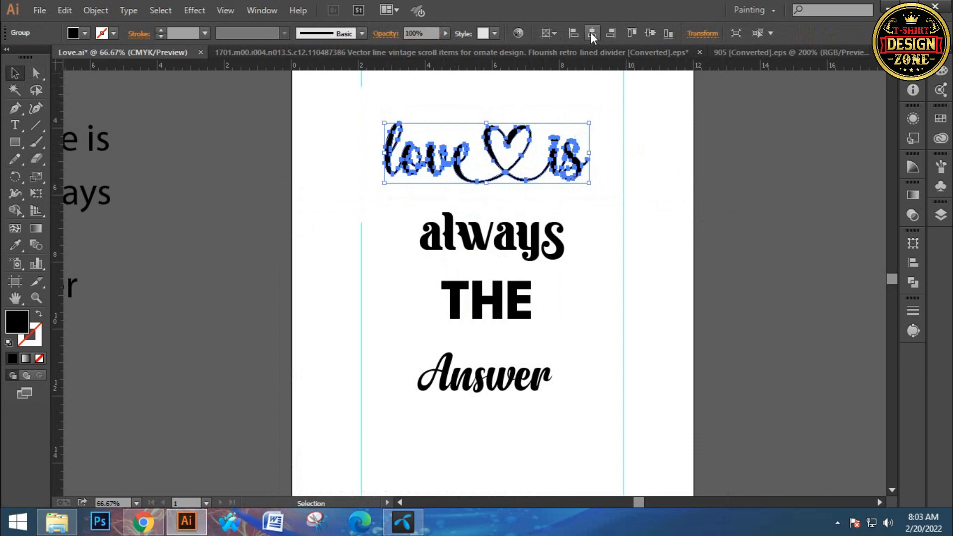
- Centre the outlined "love is" horizontally on the artboard and enlarge it to span between the two vertical guides
left_click(593, 35)
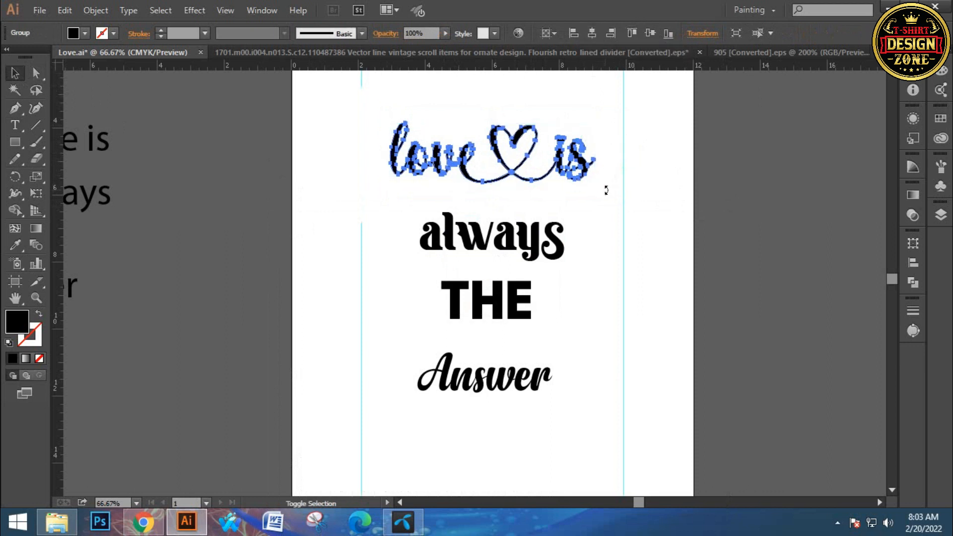
left_click_drag(596, 182, 624, 194)
left_click(652, 193)
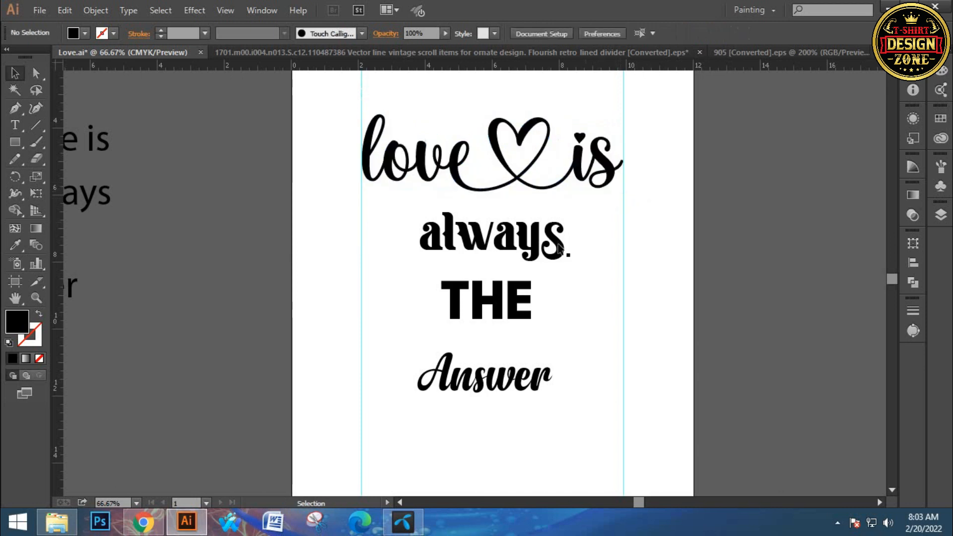
- Convert the "always", "THE" and "Answer" lines to outlines and centre them horizontally on the artboard
left_click_drag(541, 323, 552, 269)
mouse_move(530, 336)
left_mouse_down()
mouse_move(520, 299)
mouse_move(521, 344)
mouse_move(526, 335)
left_mouse_up()
left_click(565, 264)
left_click_drag(408, 171, 526, 382)
right_click(540, 249)
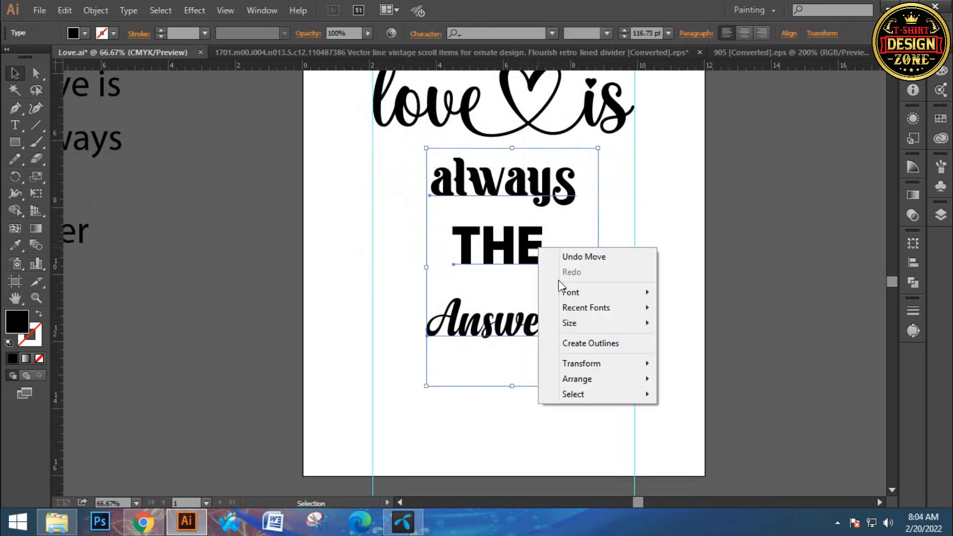
left_click(587, 345)
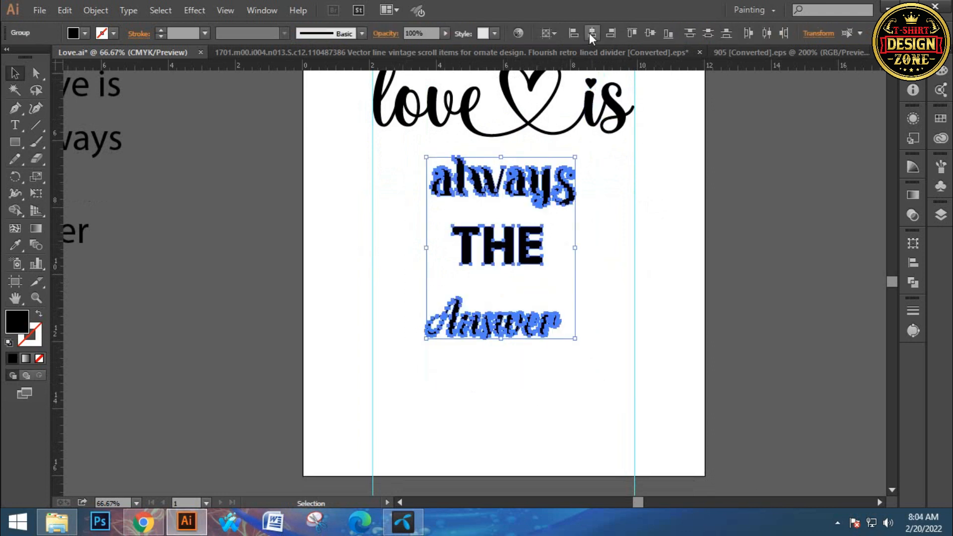
left_click(666, 171)
- Enlarge "always" from its centre to nearly the guide width and nudge it up close beneath "love is"
key("ctrl+=")
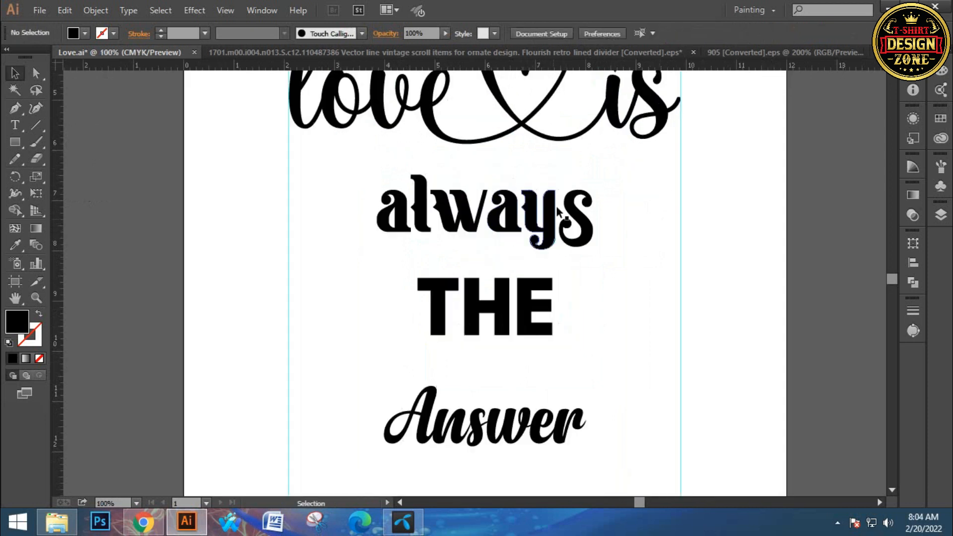
left_click(588, 209)
left_click_drag(597, 213, 655, 225)
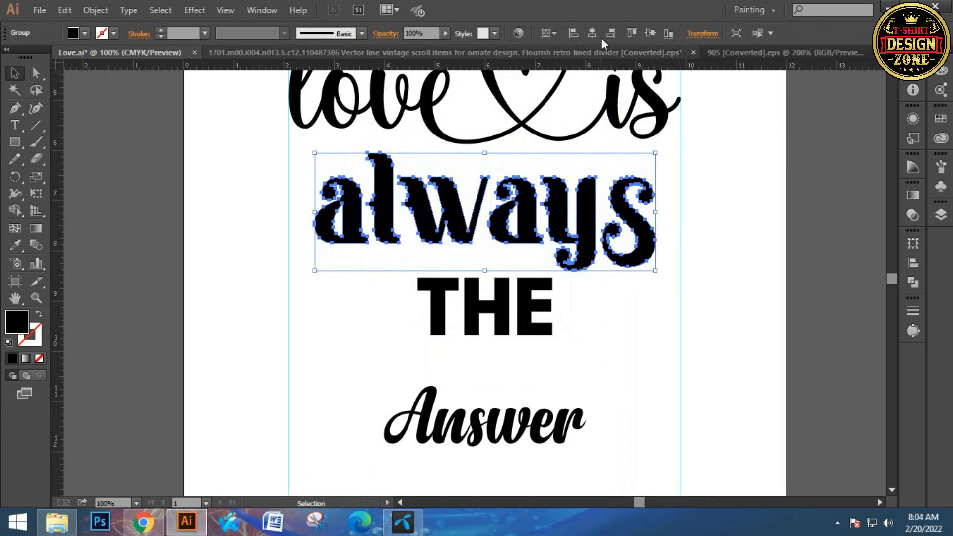
key("Up")
key("Up")
key("Up")
key("Up")
key("Up")
key("Up")
key("Up")
key("Up")
key("Up")
key("Up")
key("Up")
key("Up")
key("Up")
key("Up")
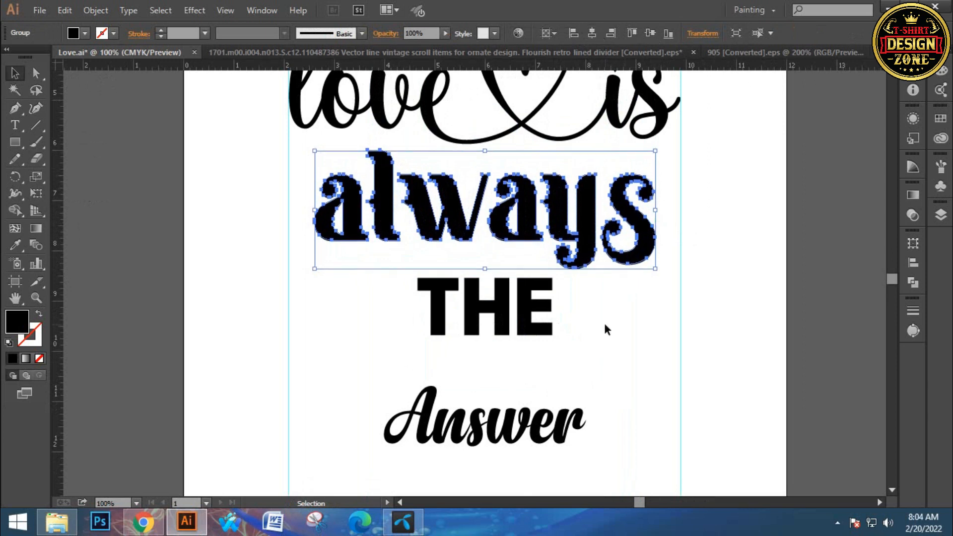
key("Up")
key("Up")
key("Up")
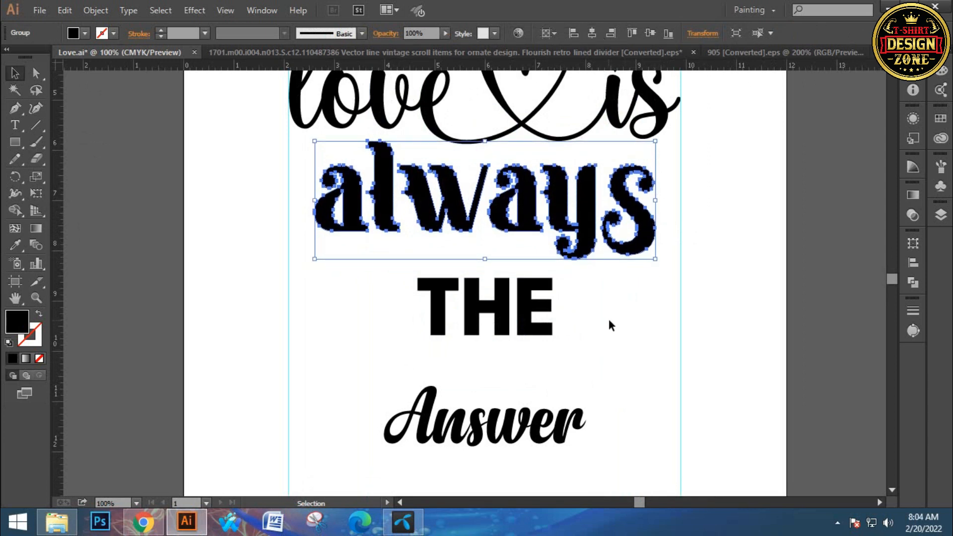
left_click(611, 315)
- Draw a black rectangle about 4.7 in wide in the empty space below "Answer"
key("ctrl+minus")
key("ctrl+minus")
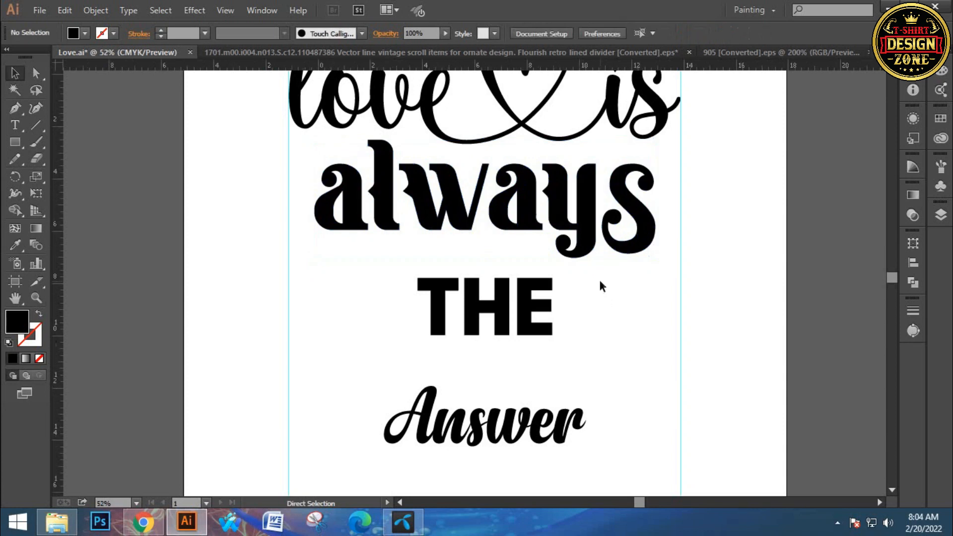
key("z")
left_click(511, 312)
left_click(511, 310, "ctrl")
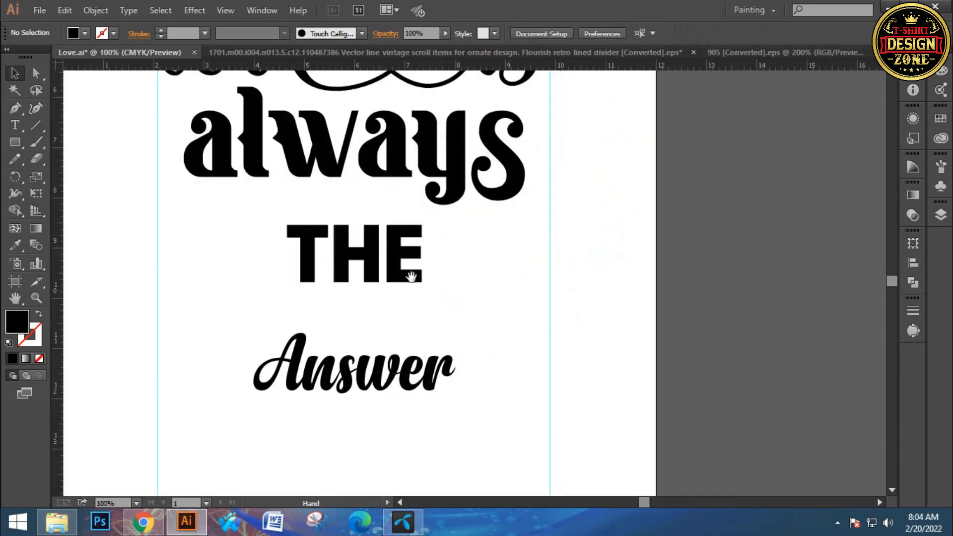
left_click_drag(382, 274, 422, 278)
left_click_drag(411, 235, 436, 131)
left_click_drag(403, 347, 407, 327)
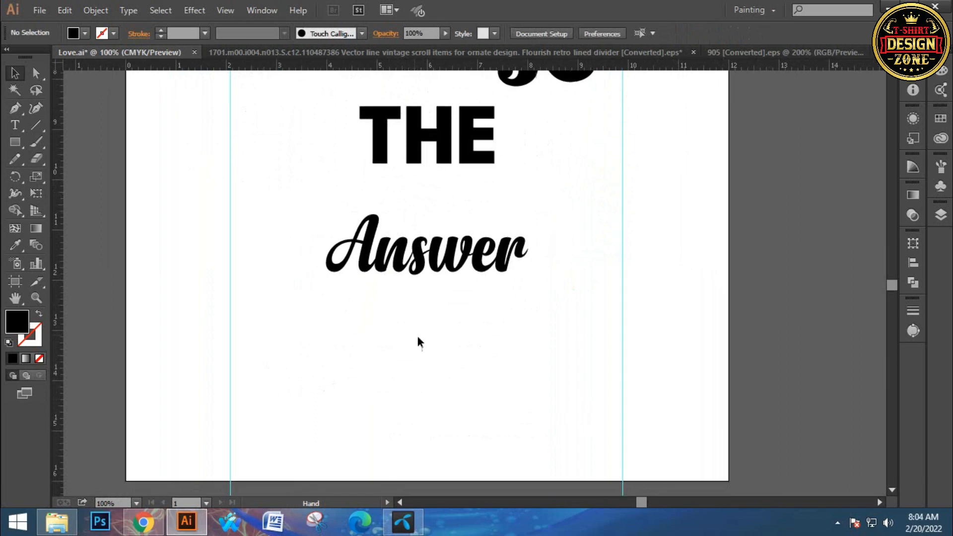
left_click(16, 143)
left_click(52, 142)
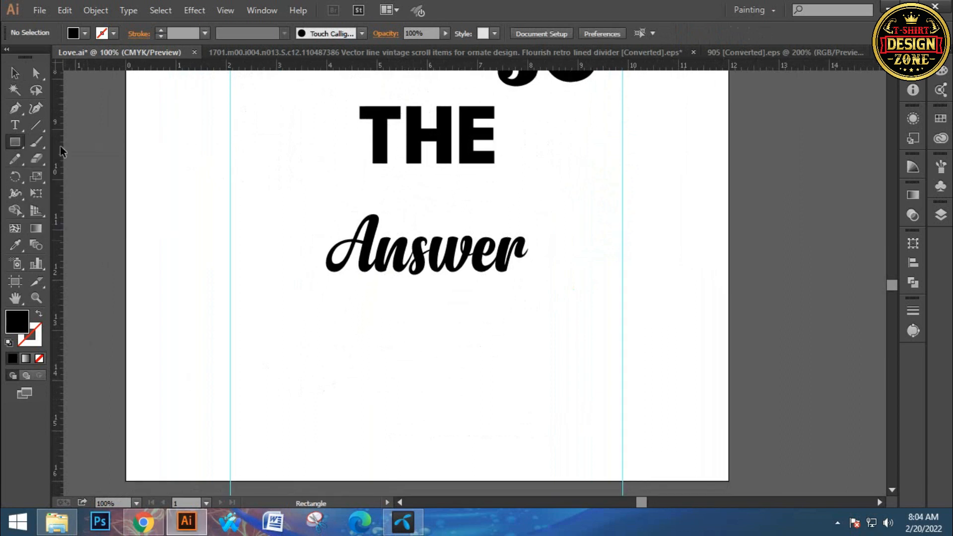
left_click_drag(362, 351, 350, 332)
left_click_drag(313, 297, 553, 358)
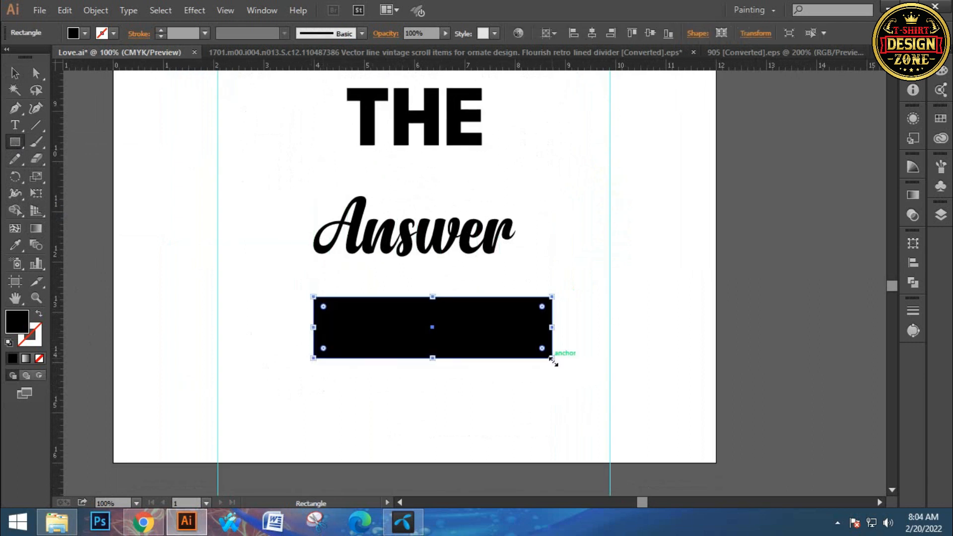
left_click(14, 78)
left_click(281, 295)
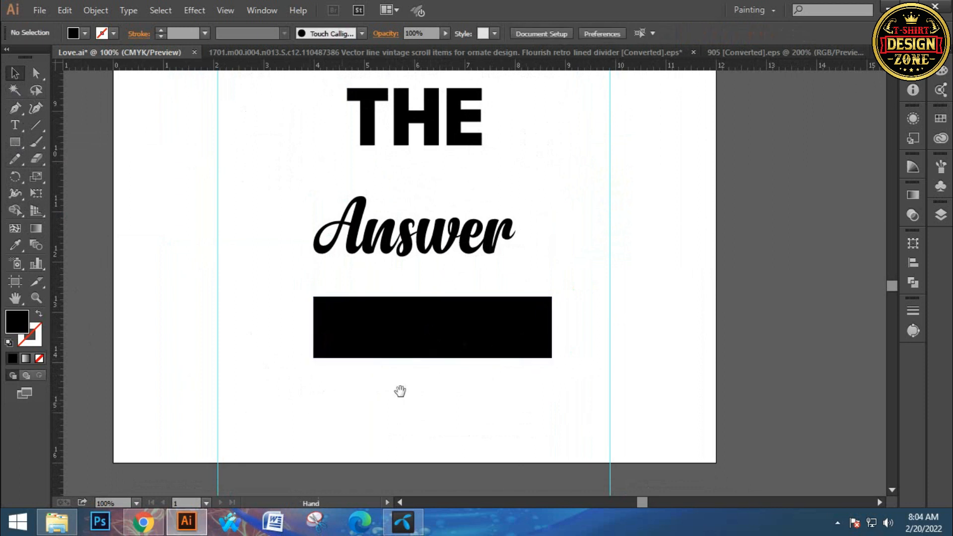
- Add an anchor point at the middle of the rectangle's left edge and another at the middle of its right edge
left_click_drag(397, 392, 400, 386)
left_click(425, 330)
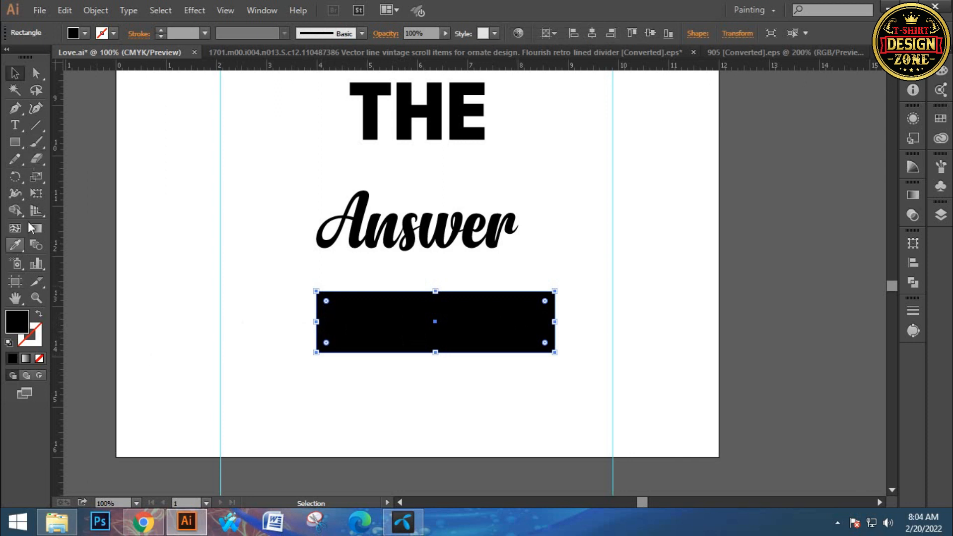
left_click(22, 107)
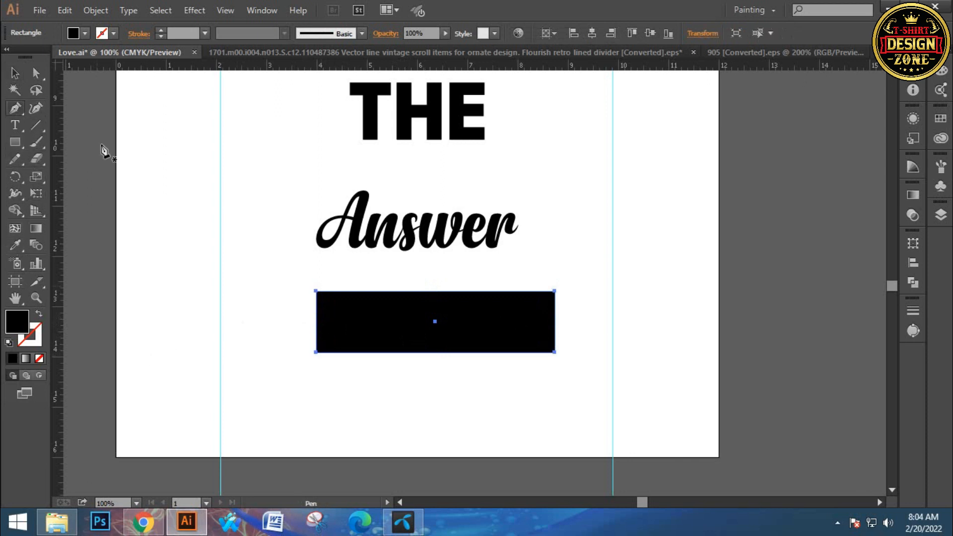
left_click(316, 322)
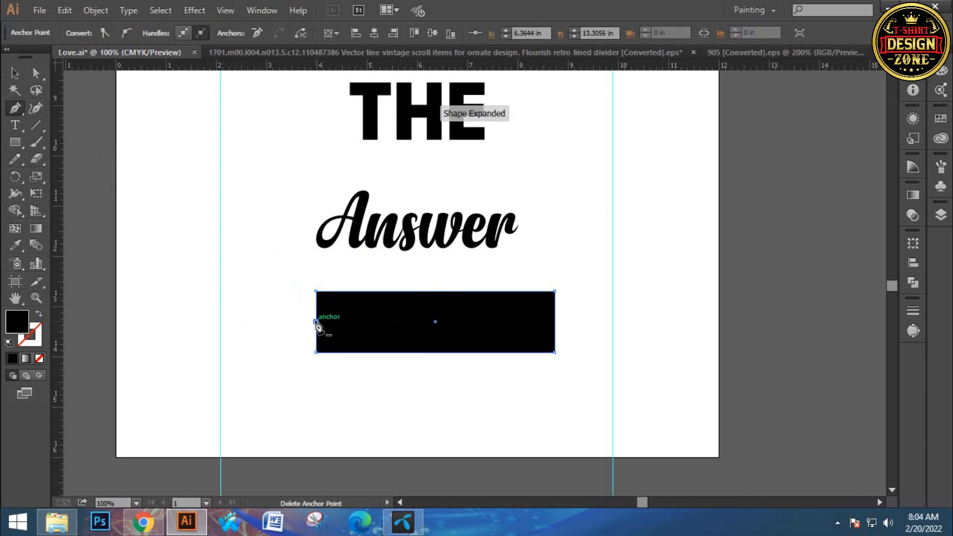
left_click(555, 322)
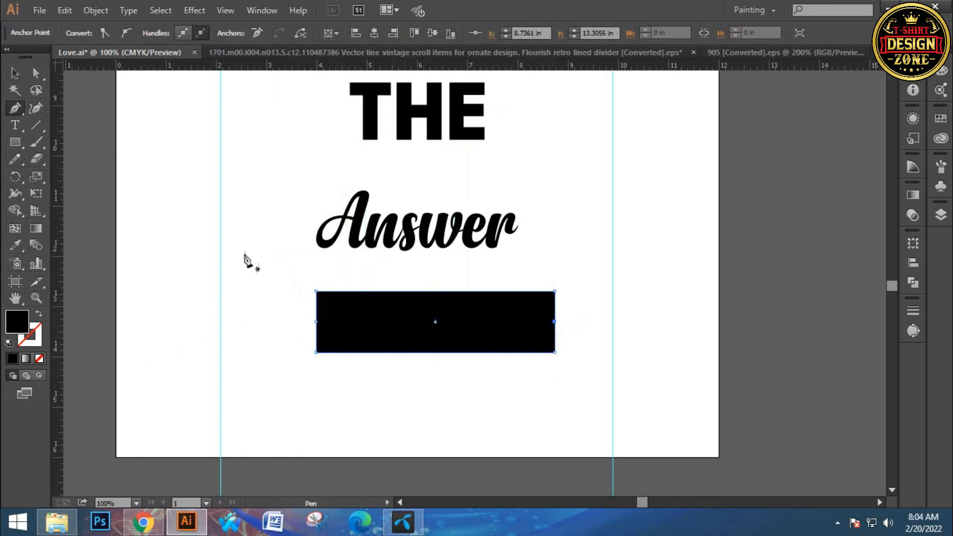
- Move the rectangle's two mid-side anchor points about 0.35 in inward to form a ribbon banner with notched ends
left_click(37, 73)
left_click(318, 323)
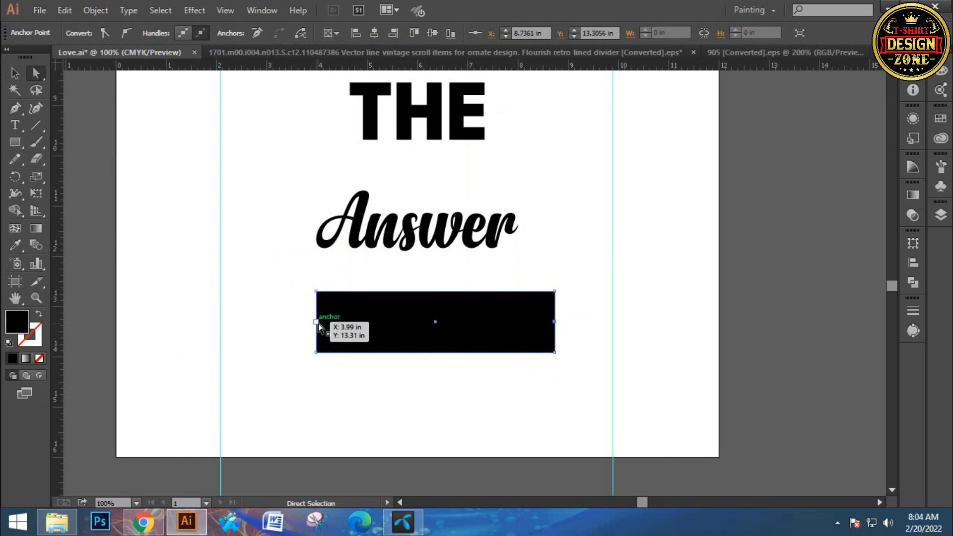
key("Right")
key("Right")
key("Right")
key("Right")
key("Right")
key("Right")
key("Right")
key("Right")
key("Right")
key("Right")
key("Right")
key("Right")
key("Right")
key("Right")
key("Right")
key("Right")
key("Right")
key("Right")
key("Right")
key("Right")
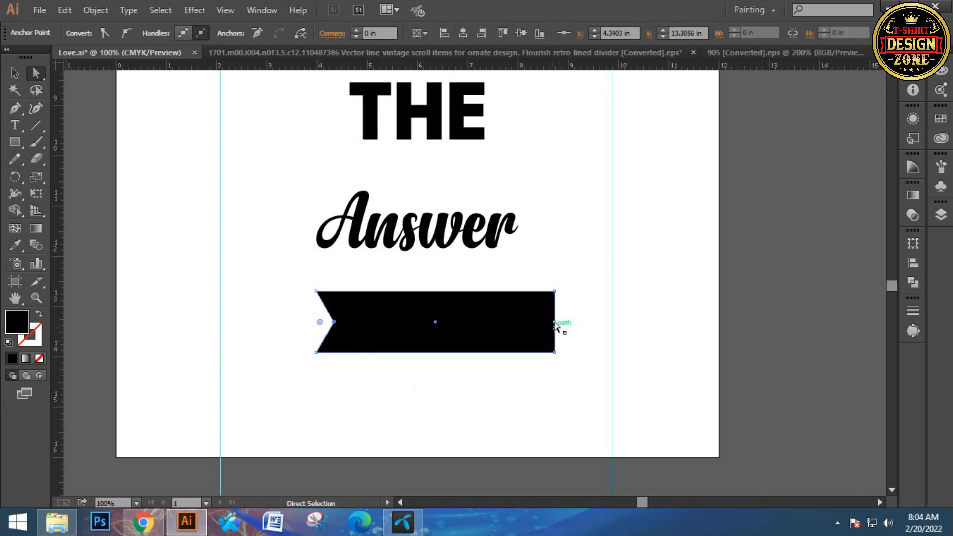
left_click(554, 321)
key("Left")
key("Left")
key("Left")
key("Left")
key("Left")
key("Left")
key("Left")
key("Left")
key("Left")
key("Left")
key("Left")
key("Left")
key("Left")
key("Left")
key("Left")
key("Left")
key("Left")
key("Left")
key("Left")
key("Left")
left_click(14, 73)
left_click(353, 158)
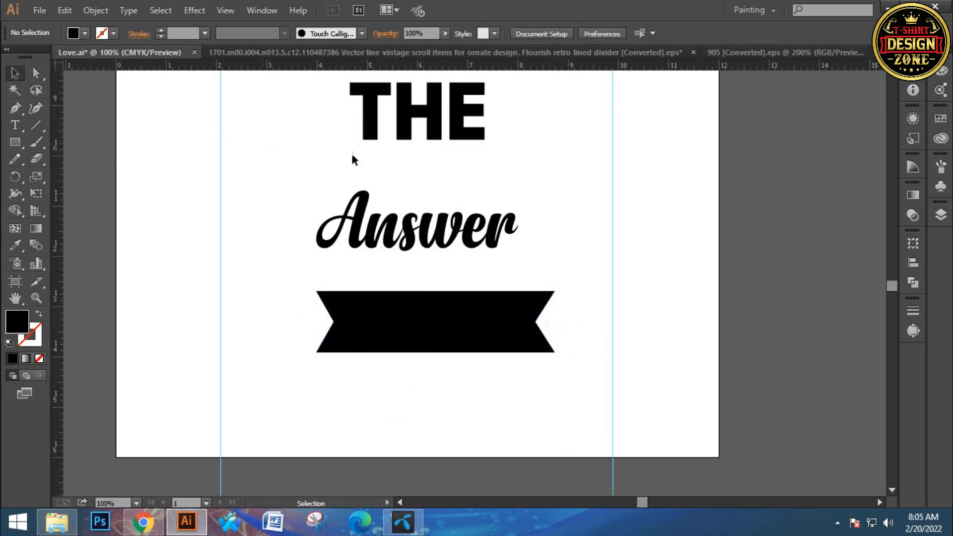
left_click(402, 124)
key("ctrl+shift+o")
key("Delete")
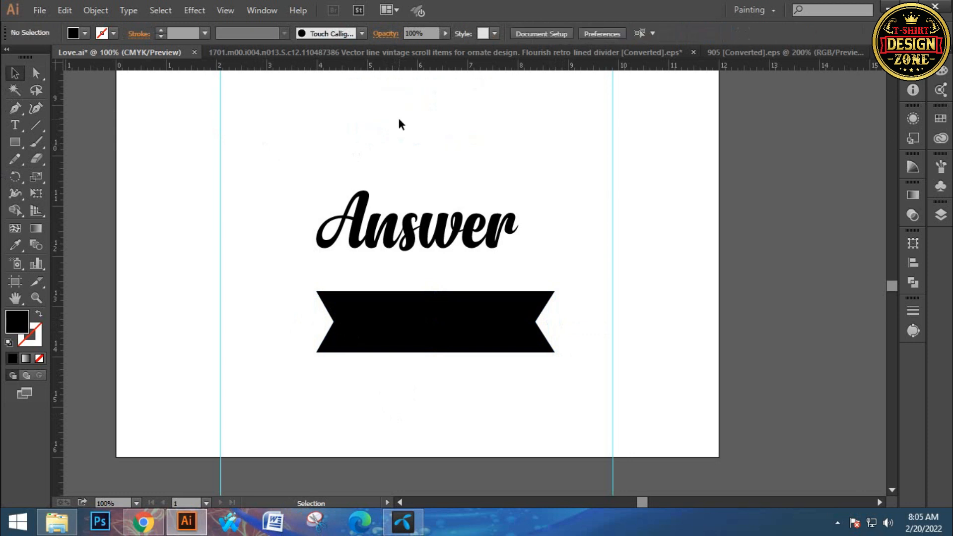
key("ctrl+z")
left_click(490, 135)
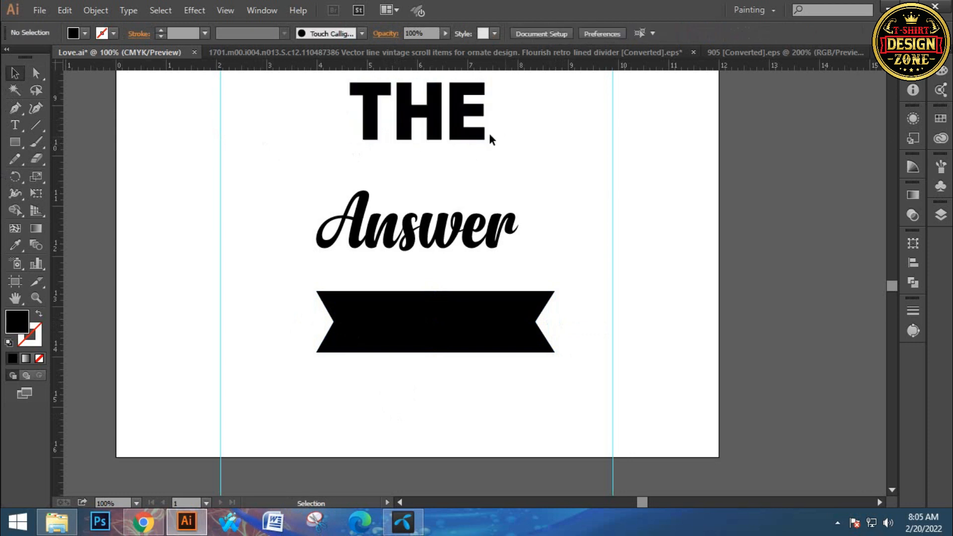
- Move the word "THE" onto the black banner and fill it with white
left_click_drag(454, 105, 461, 319)
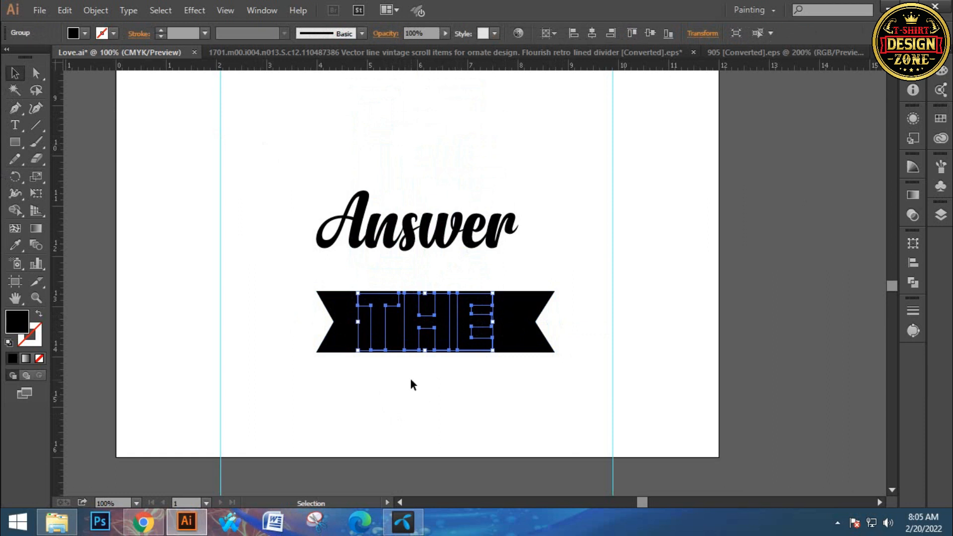
key("i")
left_click(264, 253)
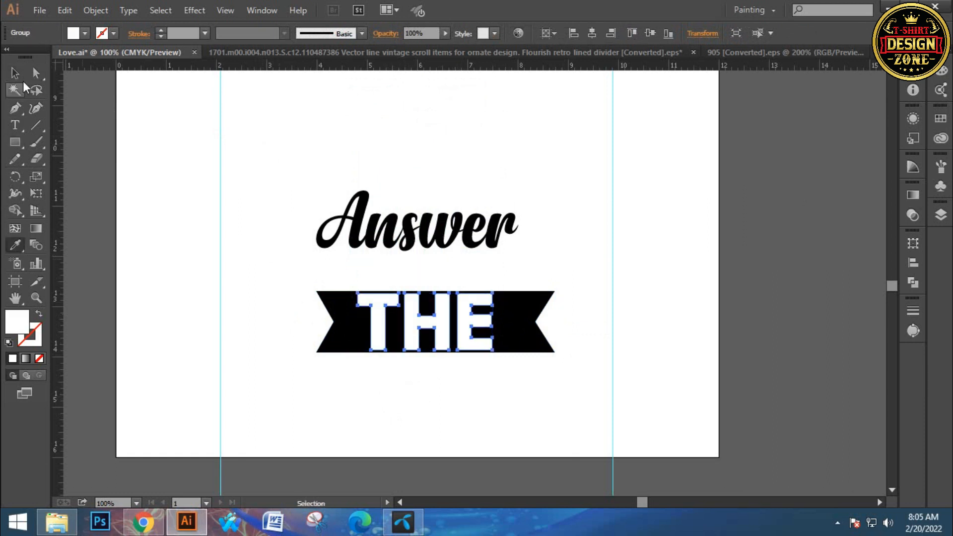
left_click(15, 73)
left_click(272, 141)
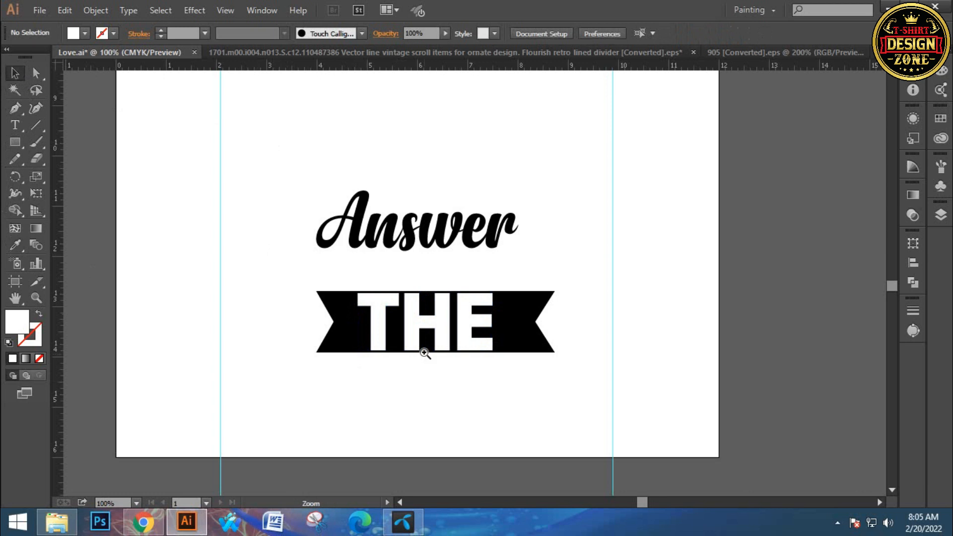
- Scale the white "THE" down from its centre to about 2 in wide, leaving a margin inside the banner
left_click(424, 353)
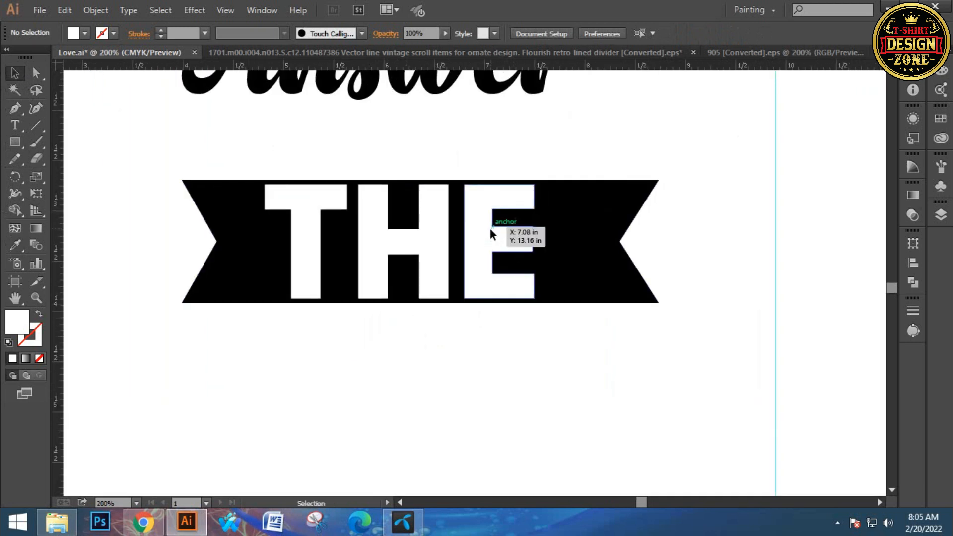
left_click(490, 230)
left_click_drag(535, 241, 503, 239)
left_click(469, 358)
- Align "THE" and the banner on their horizontal and vertical centres, and fit the whole artboard in view
left_click(454, 258)
left_click_drag(348, 159, 453, 308)
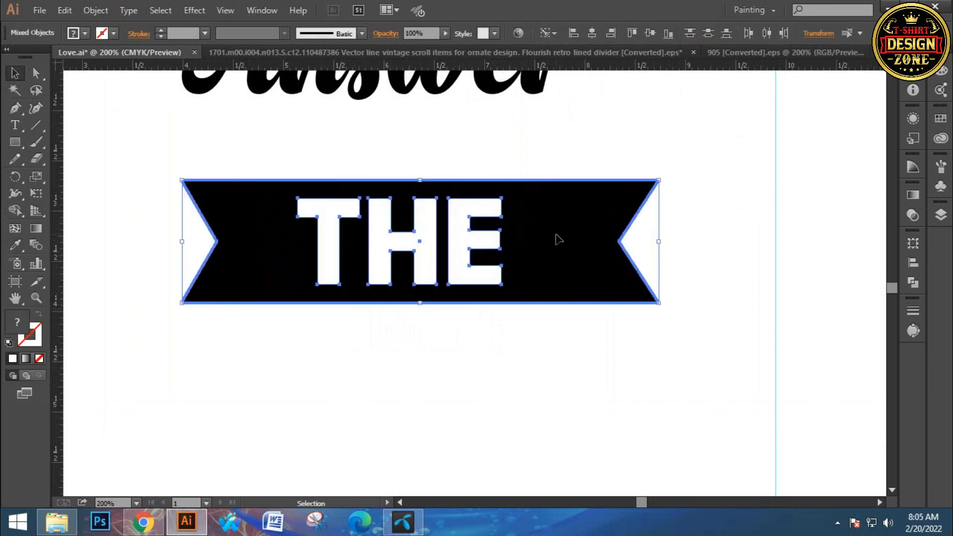
left_click(592, 34)
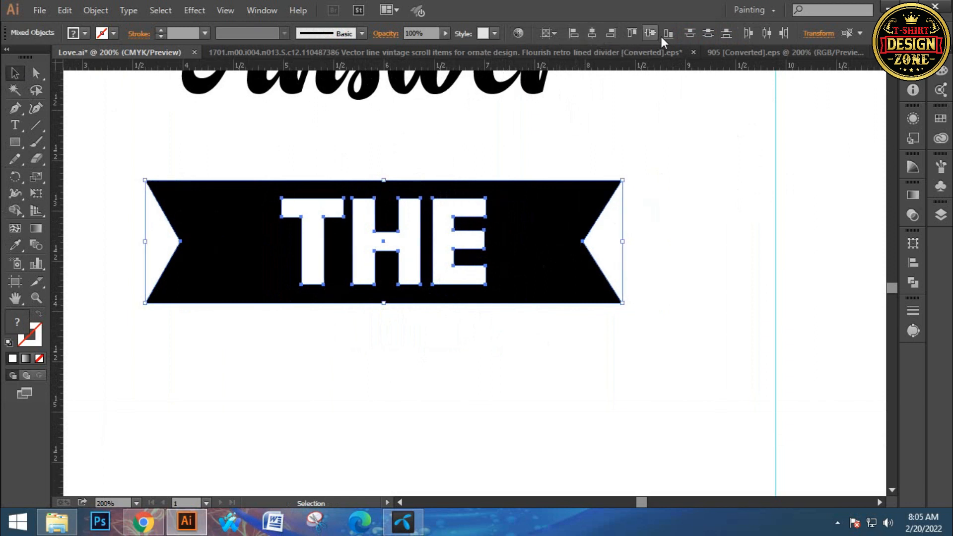
left_click(655, 31)
left_click(453, 358)
left_click_drag(415, 143, 524, 286)
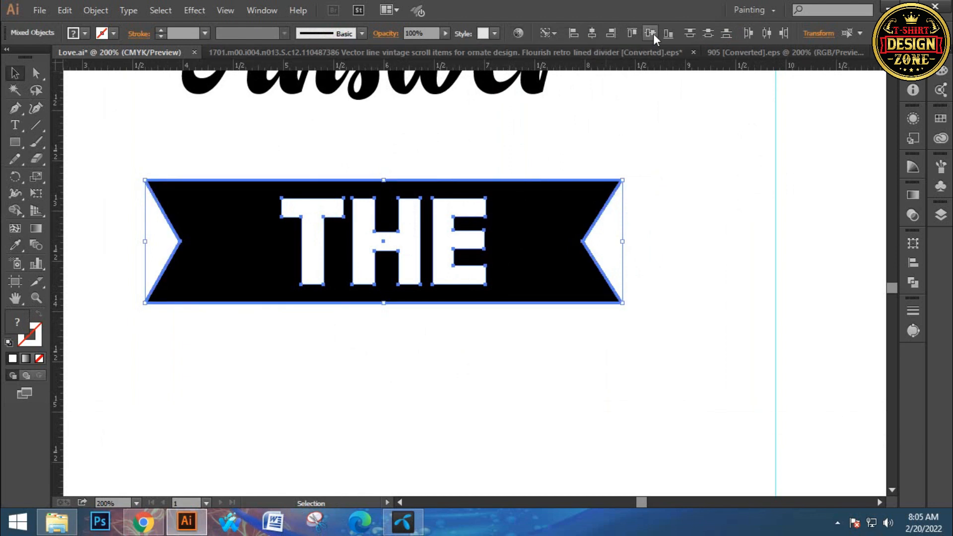
left_click(587, 116)
key("ctrl+0")
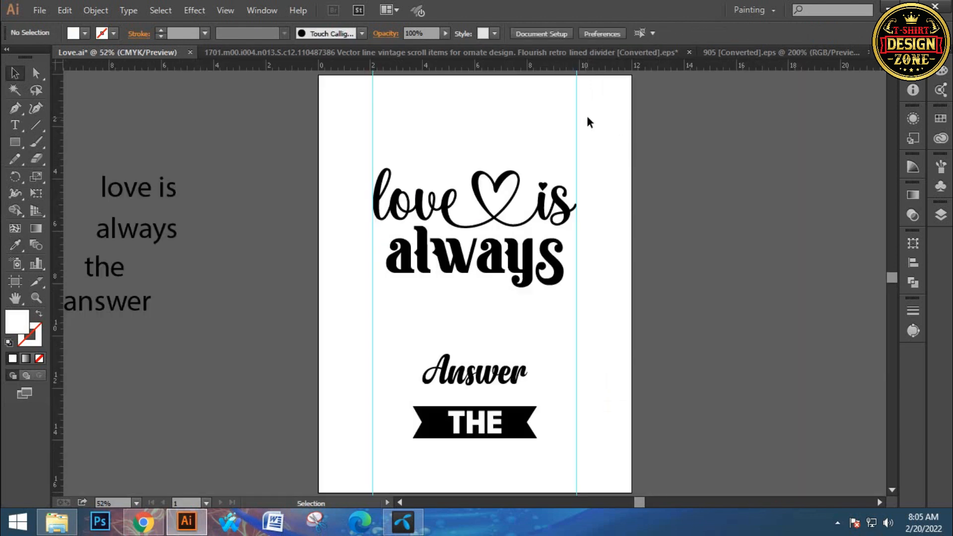
- Move the black banner with "THE" up so it sits directly beneath the first half of "always"
scroll(576, 191, "down", 3)
scroll(576, 191, "left", 1)
left_click_drag(488, 311, 474, 341)
left_click(522, 368)
left_click_drag(530, 308, 499, 174)
left_click(529, 211)
key("ctrl+space")
left_click(509, 243)
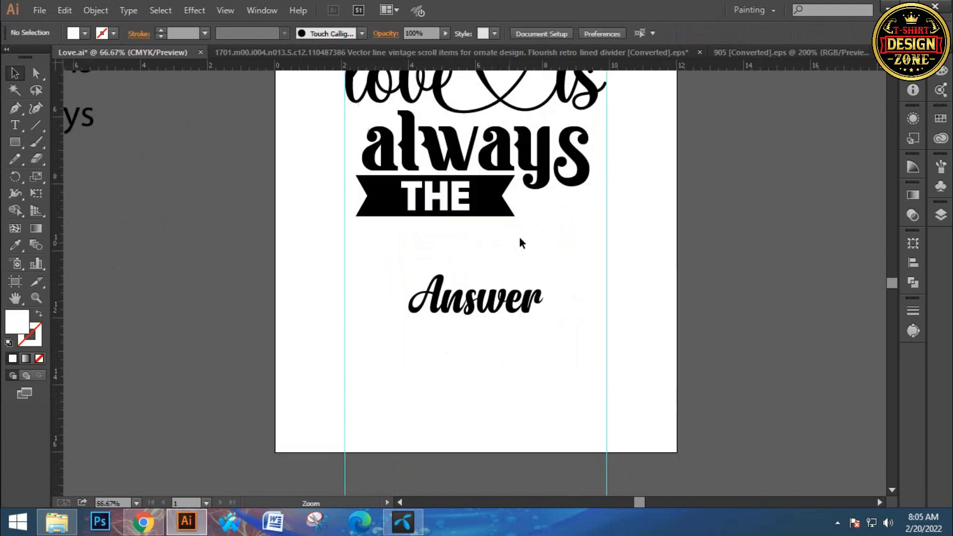
- Move "Answer" up about 0.9 in so it sits closer beneath the banner
left_click(520, 237)
scroll(483, 289, "down", 1)
left_click(457, 341)
left_click_drag(459, 342, 454, 299)
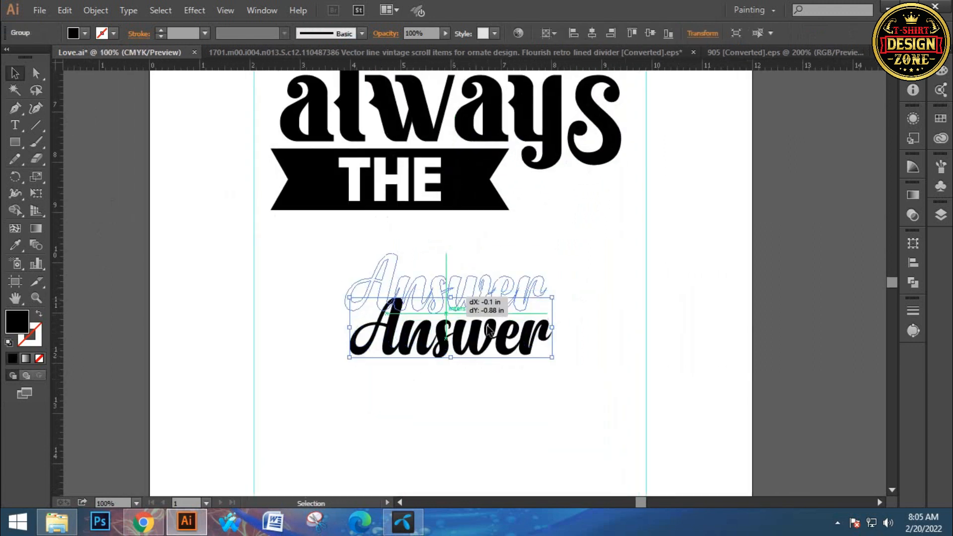
left_click(478, 301)
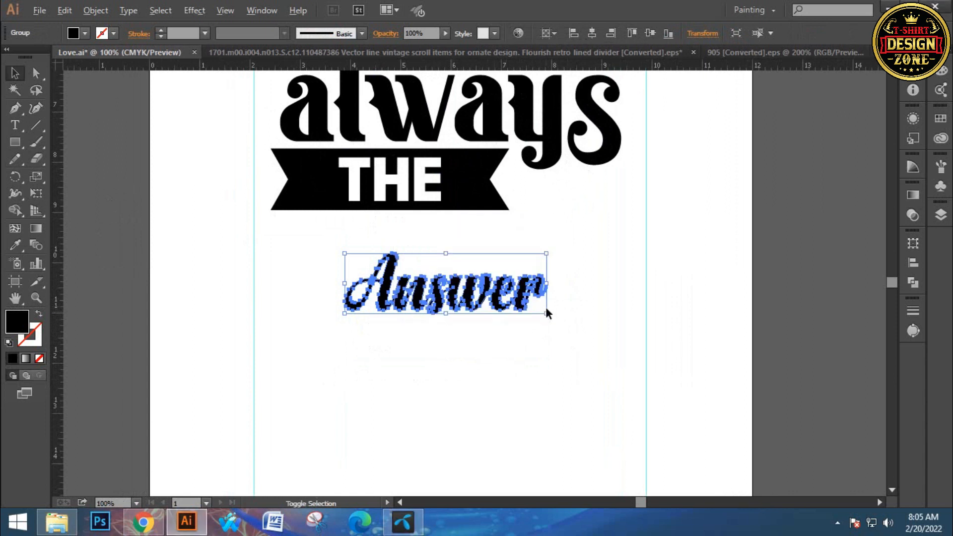
- Enlarge "Answer" from its centre to about 8 in wide and centre it horizontally on the artboard
left_click_drag(547, 314, 647, 396)
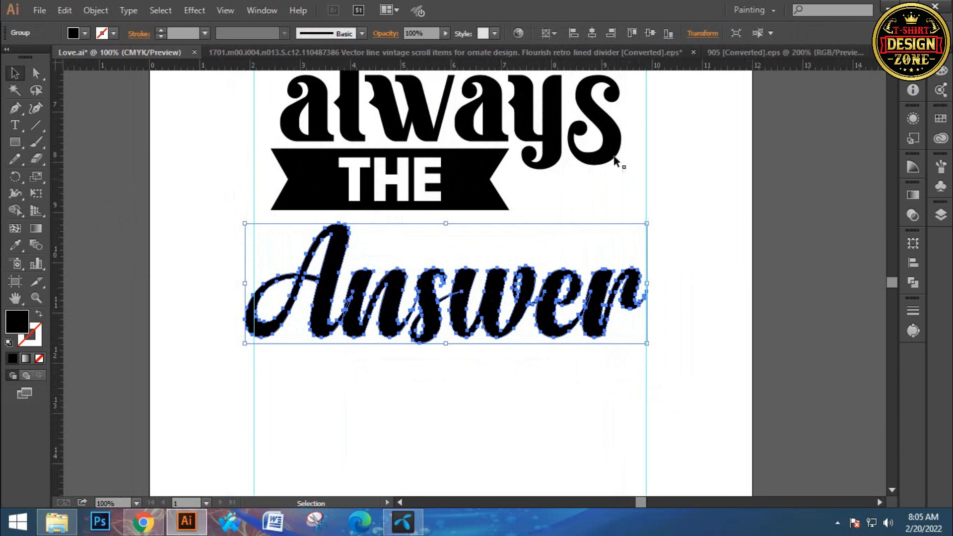
left_click(593, 34)
left_click(476, 383)
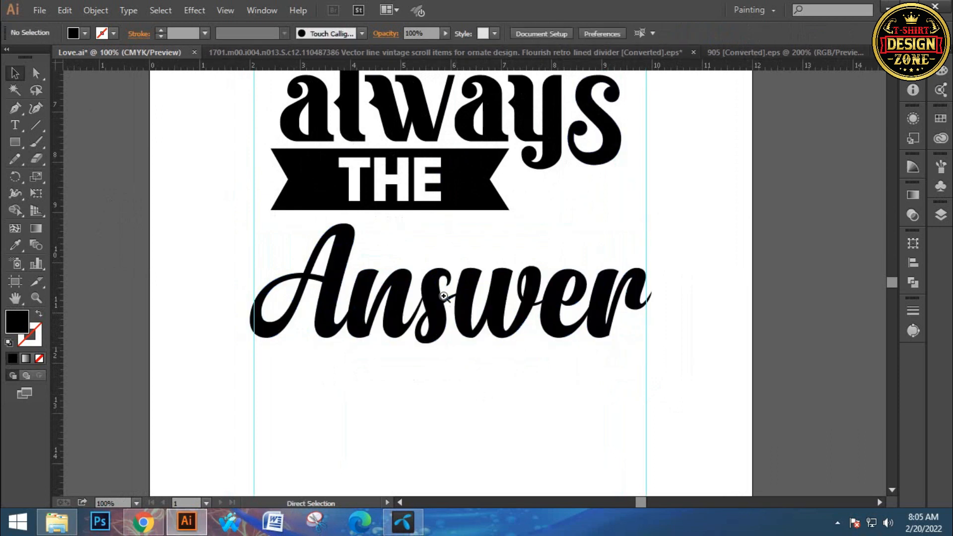
- Move the "THE" banner about 2.3 in right and slightly down, placing it above the "nswer" letters
key("ctrl+plus")
scroll(440, 280, "up", 2)
left_click_drag(452, 208, 625, 253)
left_click_drag(575, 344, 561, 322)
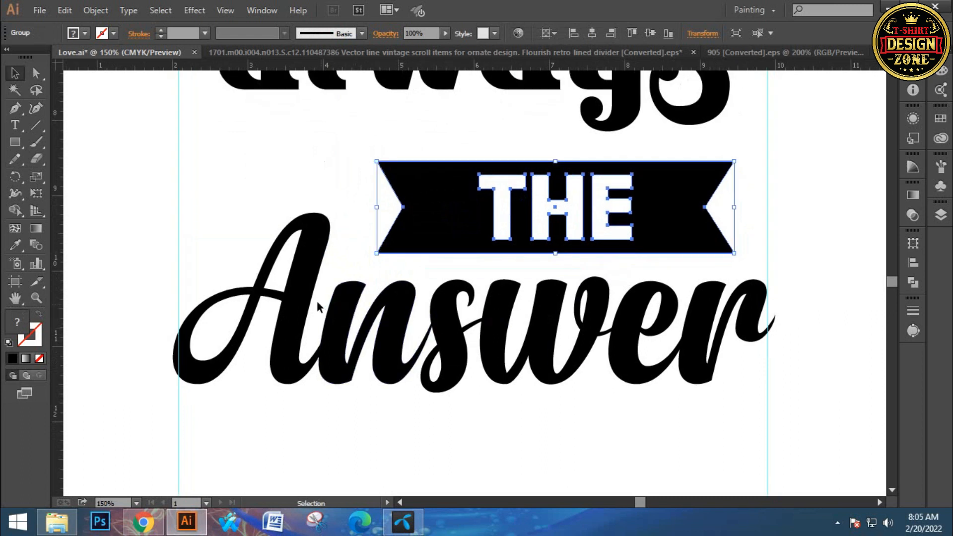
- Raise "Answer" slightly toward the banner and shrink it from its centre to fit exactly between the two vertical guides
left_click_drag(308, 300, 311, 288)
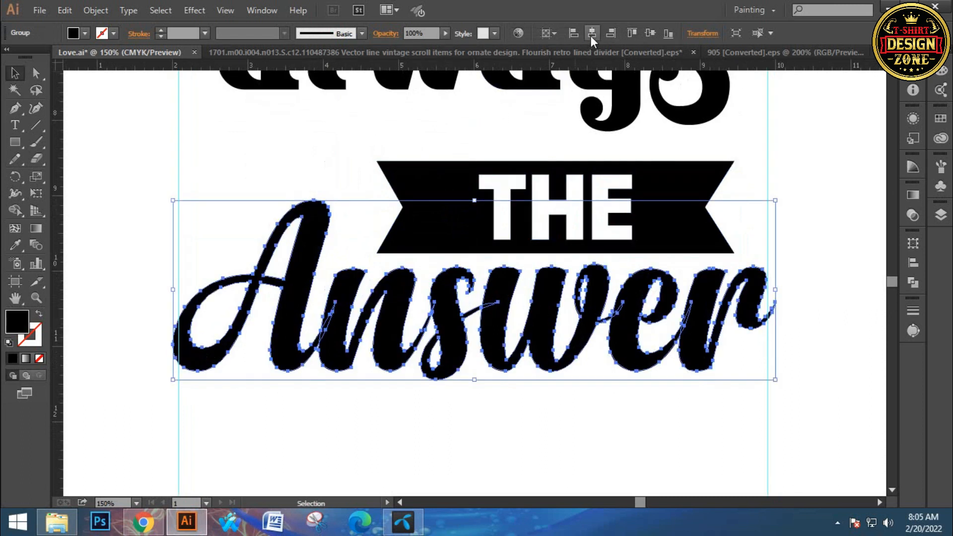
left_click(695, 329, "ctrl")
left_click(696, 329, "ctrl")
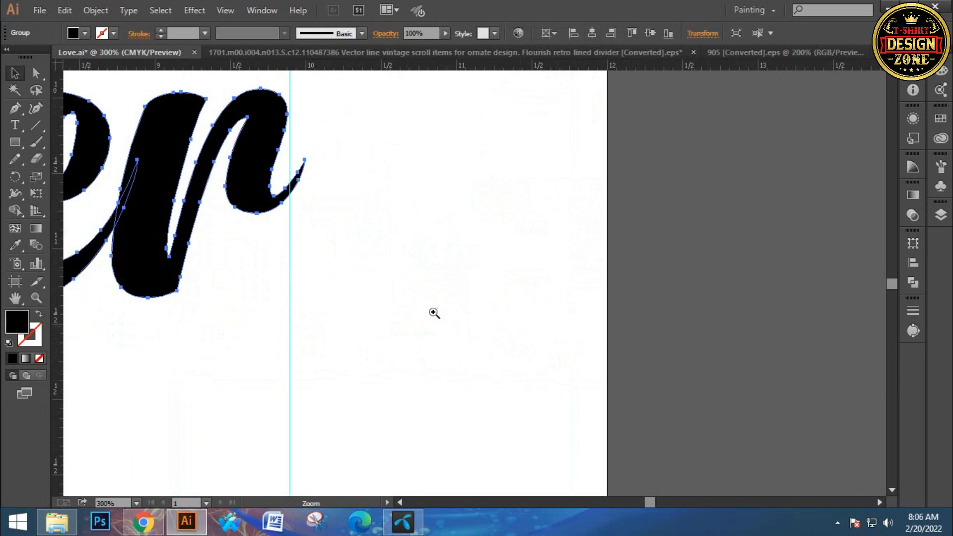
left_click_drag(303, 314, 293, 315)
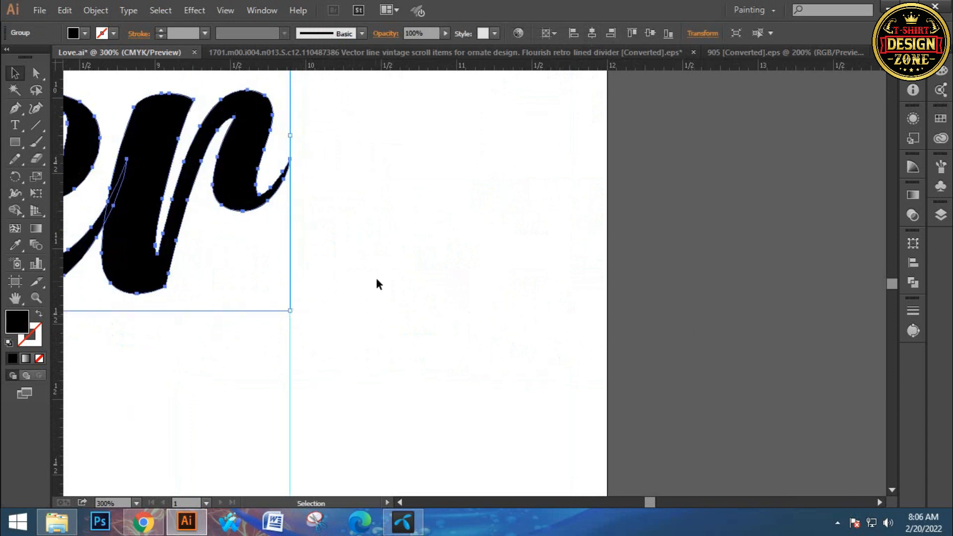
left_click(376, 279)
- Shift the "THE" banner so its right end lines up with the outer edge of the final "s" in "always"
left_click_drag(284, 265, 528, 364)
left_click_drag(359, 128, 602, 328)
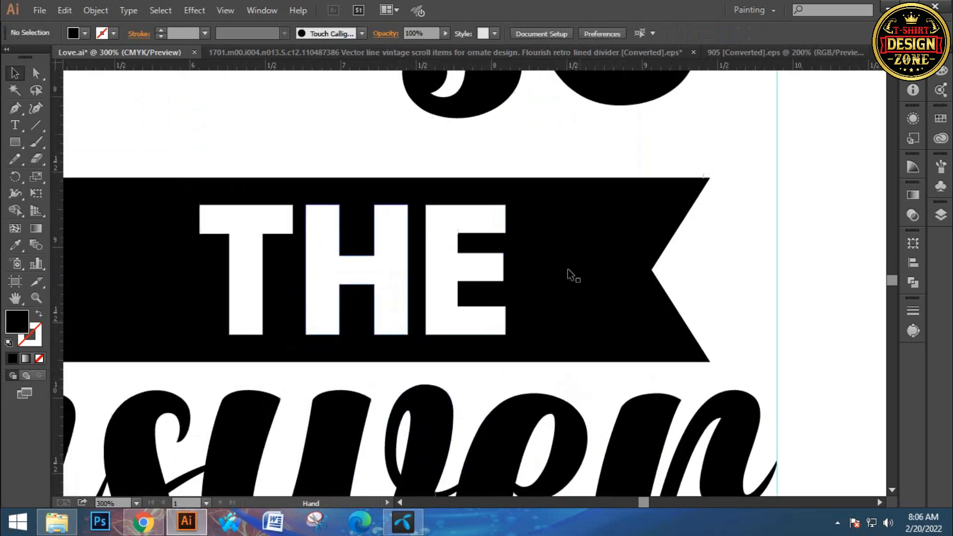
left_click_drag(577, 232, 580, 235)
key("ctrl+minus")
key("ctrl+minus")
left_click(497, 272)
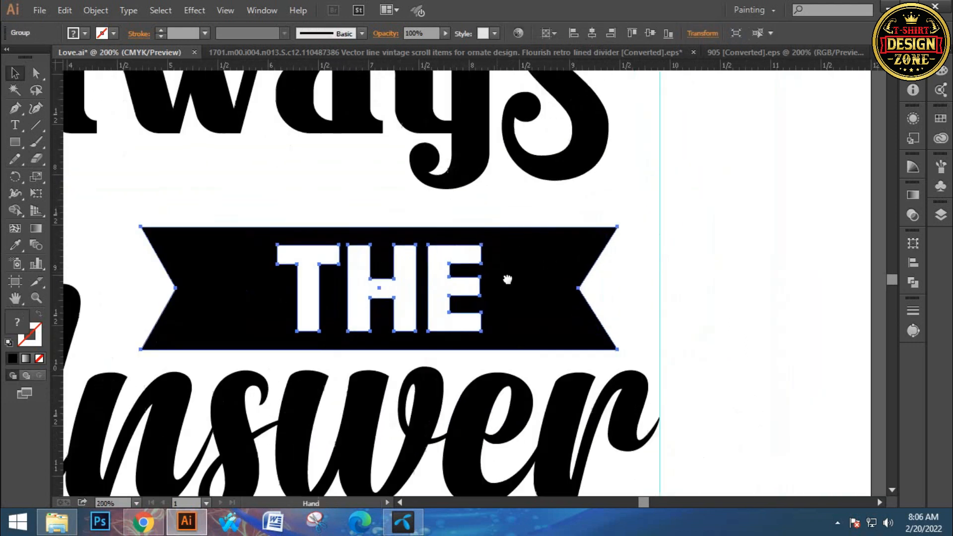
left_click_drag(445, 319, 499, 294)
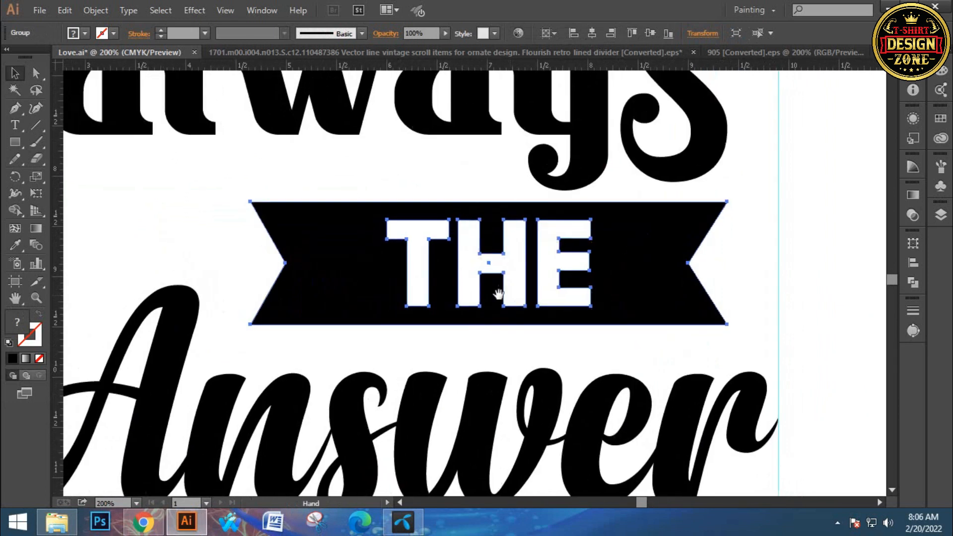
left_click_drag(524, 324, 531, 300)
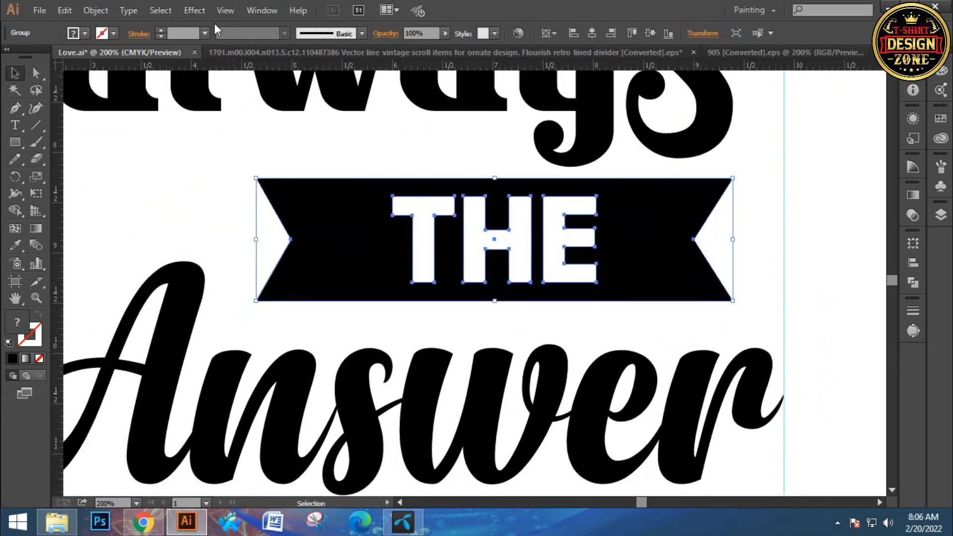
- Start a Warp effect on the "THE" banner with the Flag style, keeping it horizontal with preview on
left_click(201, 12)
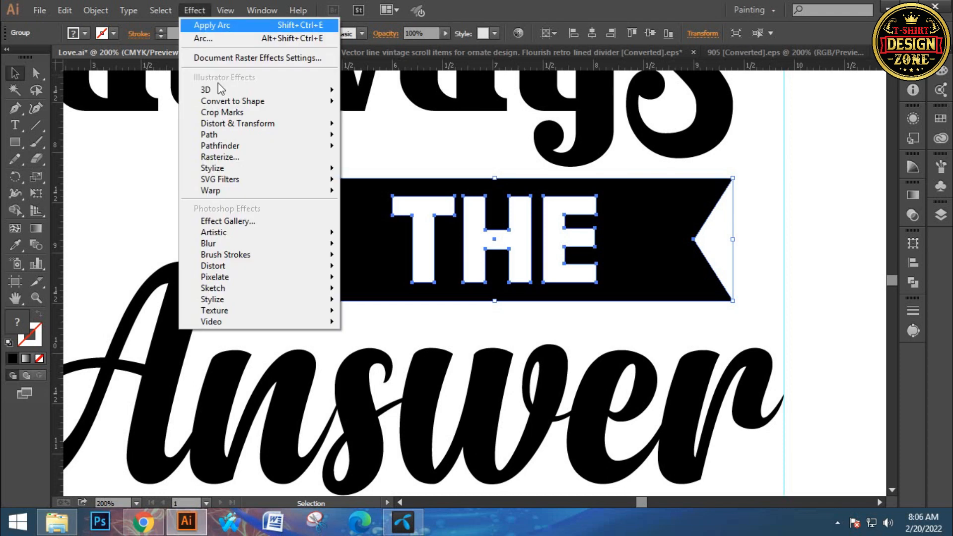
mouse_move(225, 195)
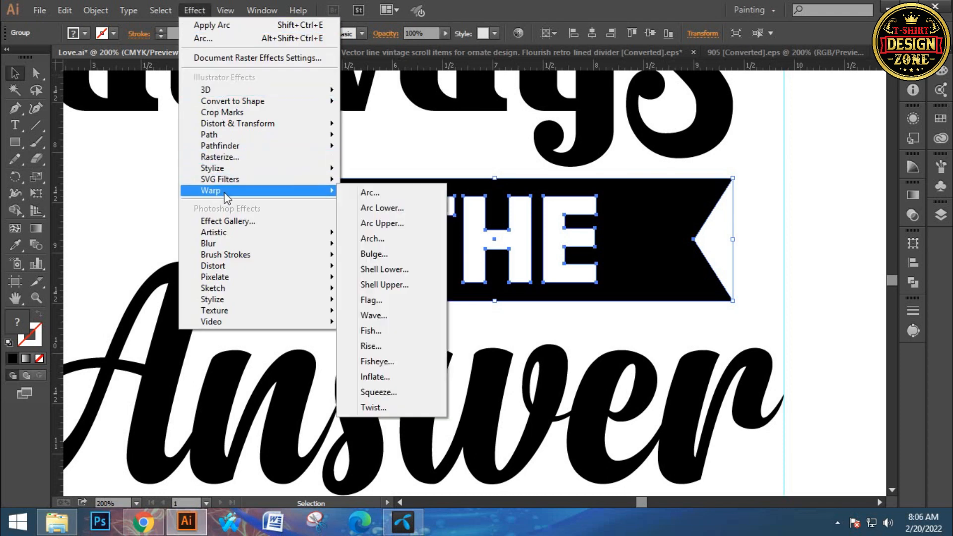
left_click(367, 194)
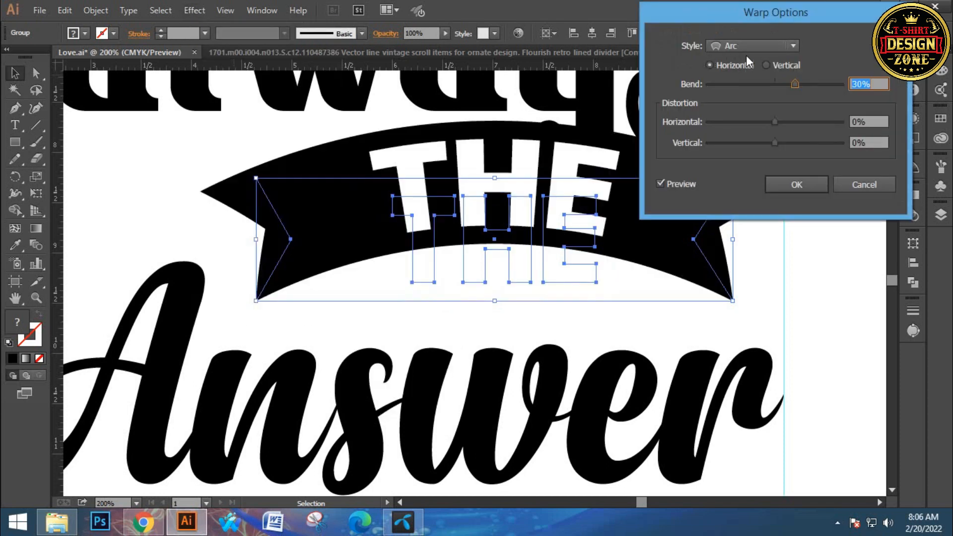
left_click(745, 49)
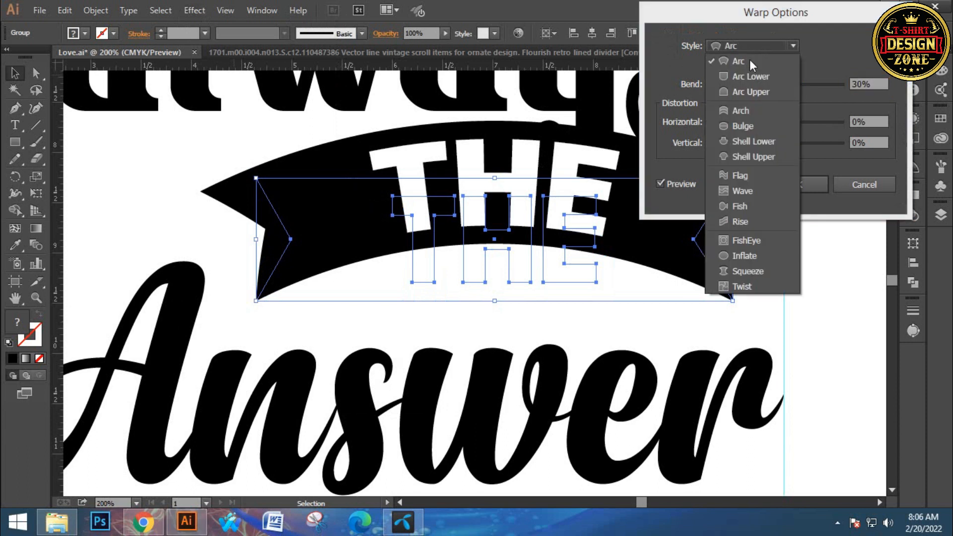
left_click(740, 177)
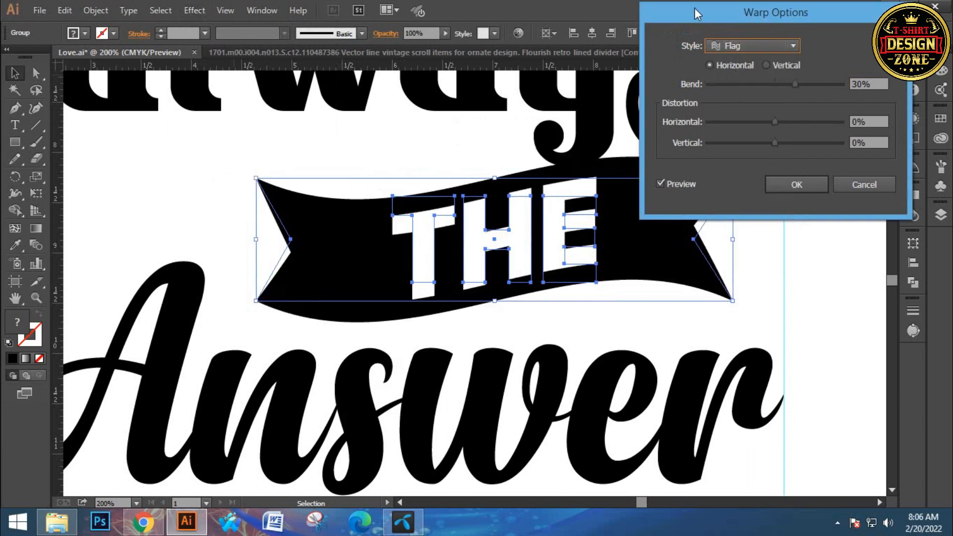
left_click_drag(695, 7, 712, 60)
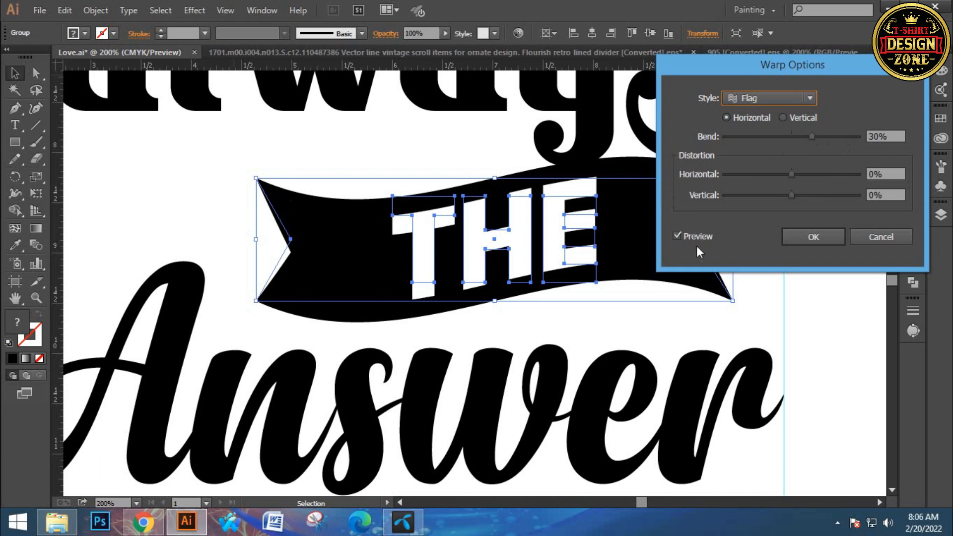
- Reverse the Flag warp's bend to about -32% and apply it to the banner
left_click_drag(811, 138, 737, 141)
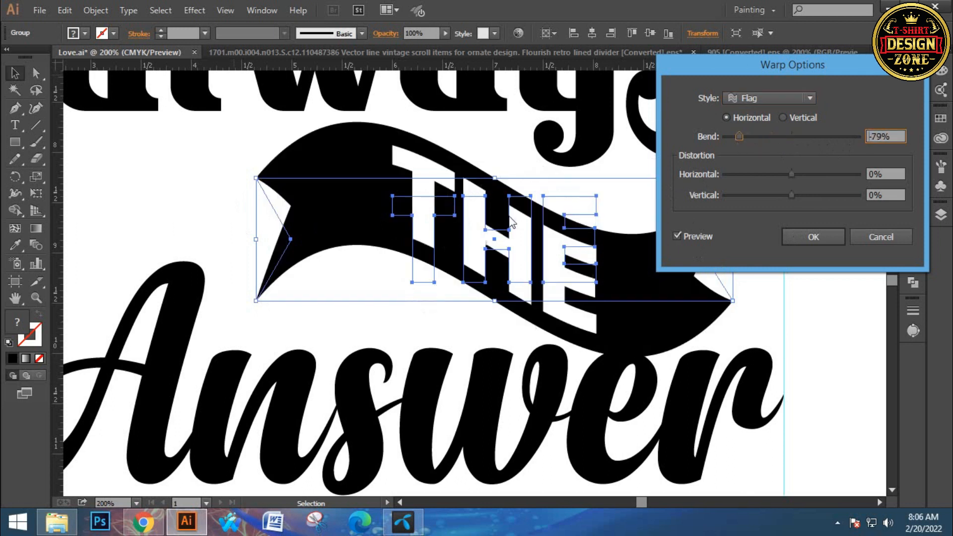
left_click_drag(741, 141, 771, 135)
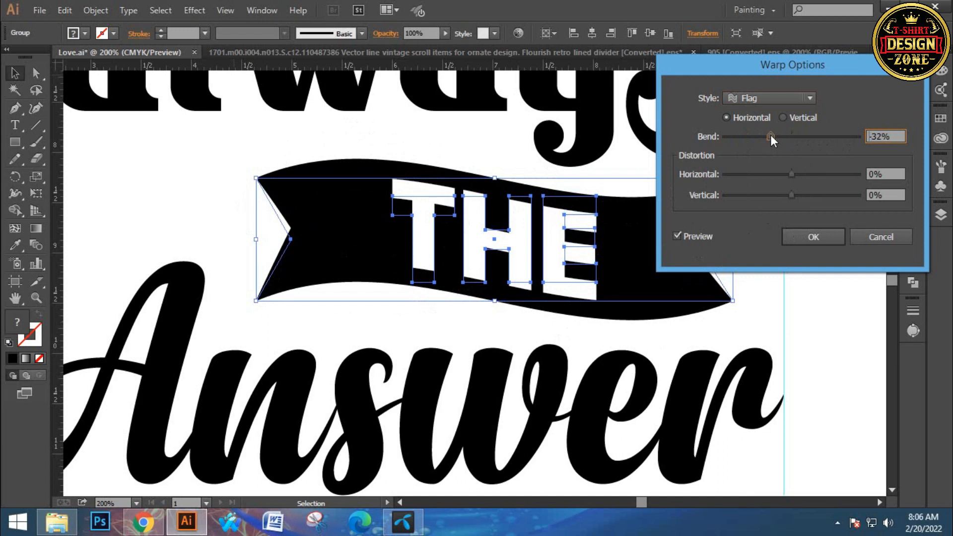
key("Up")
key("Up")
left_click(809, 237)
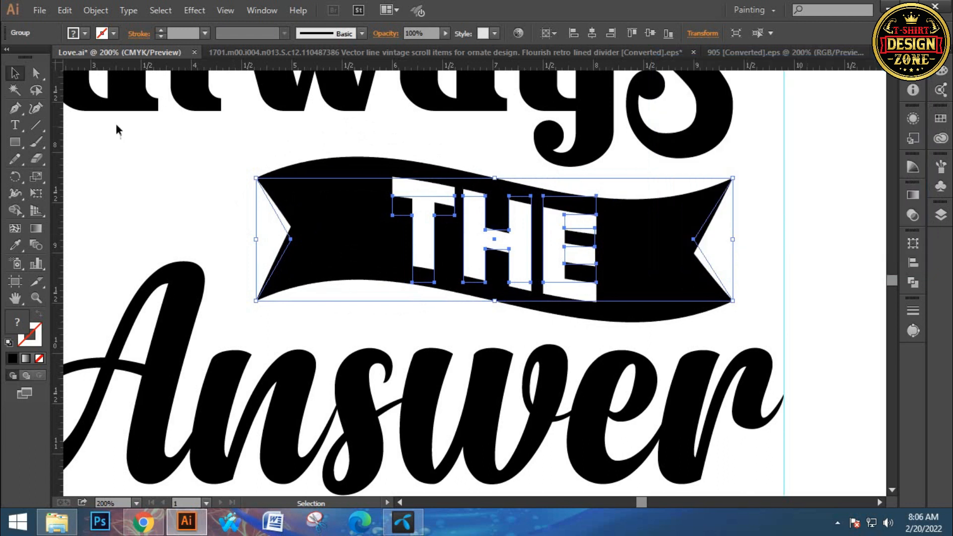
- Expand the warped banner's appearance so the wave becomes real paths
left_click(102, 10)
left_click(138, 173)
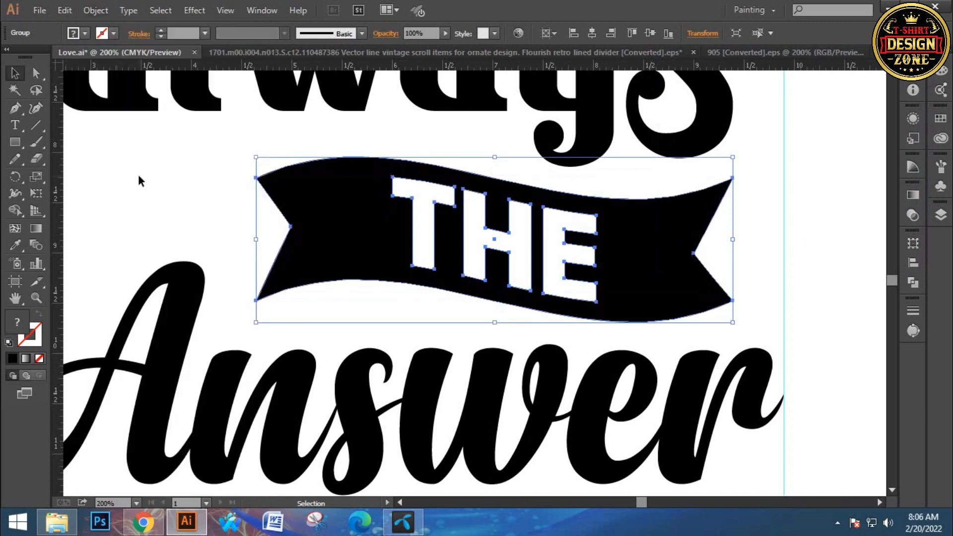
left_click(233, 179)
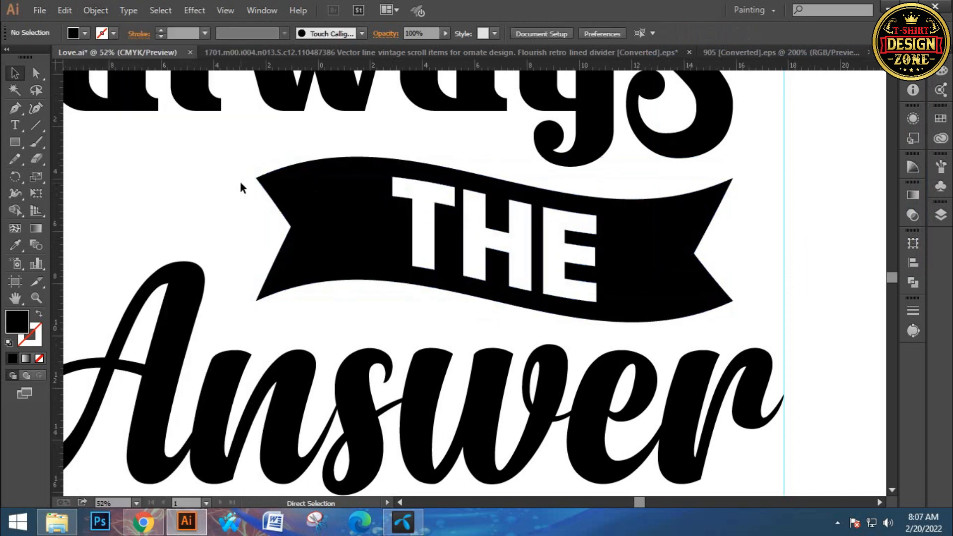
- Move "Answer" up slightly so it sits closer to the wavy banner
key("ctrl+0")
left_click(465, 353)
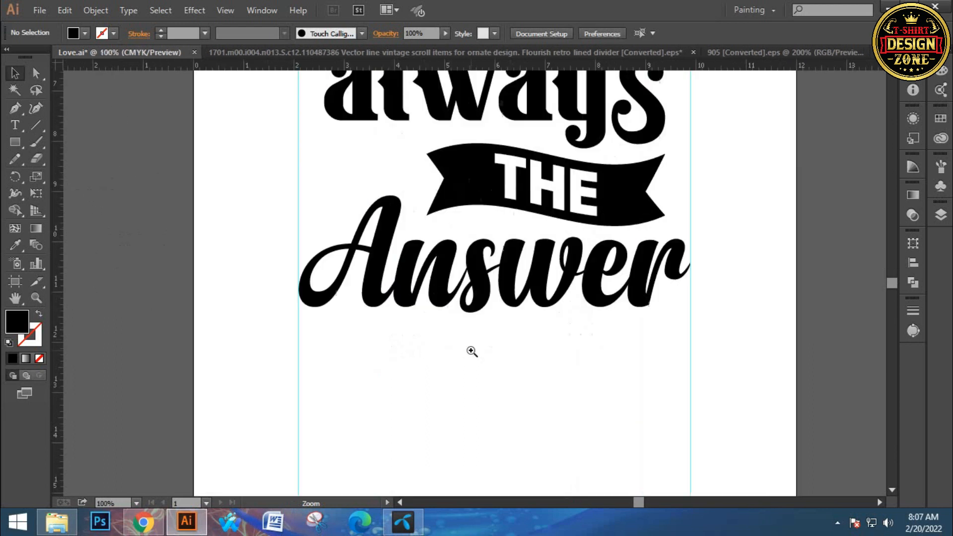
left_click(445, 296)
mouse_move(446, 297)
left_mouse_down()
mouse_move(456, 297)
mouse_move(453, 290)
left_mouse_up()
left_click(545, 347)
- Nudge the wavy "THE" banner up and slightly left so it nestles beneath "always"
left_click(561, 196)
key("Up")
key("Up")
key("Up")
key("Up")
key("Up")
key("Up")
key("Up")
key("Up")
key("Up")
key("Up")
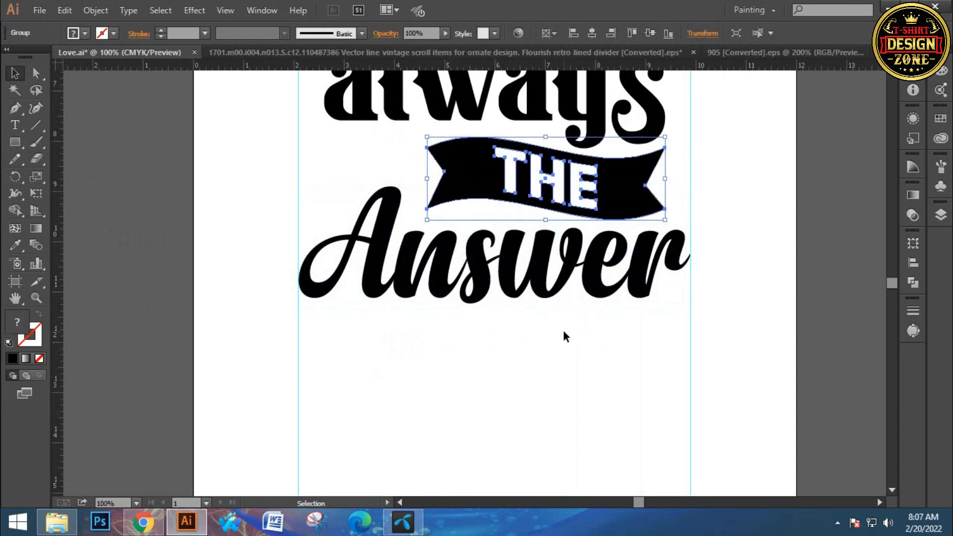
left_click(563, 330)
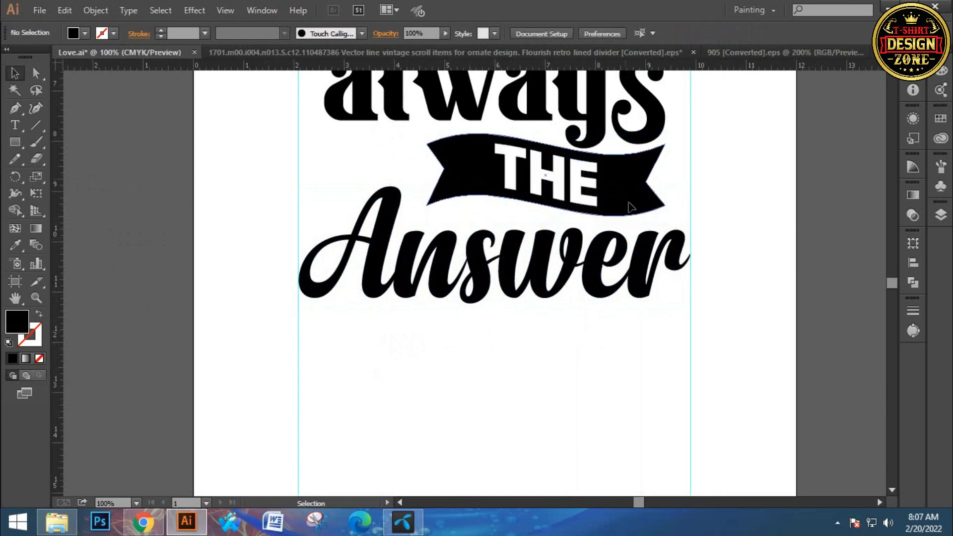
left_click(632, 204)
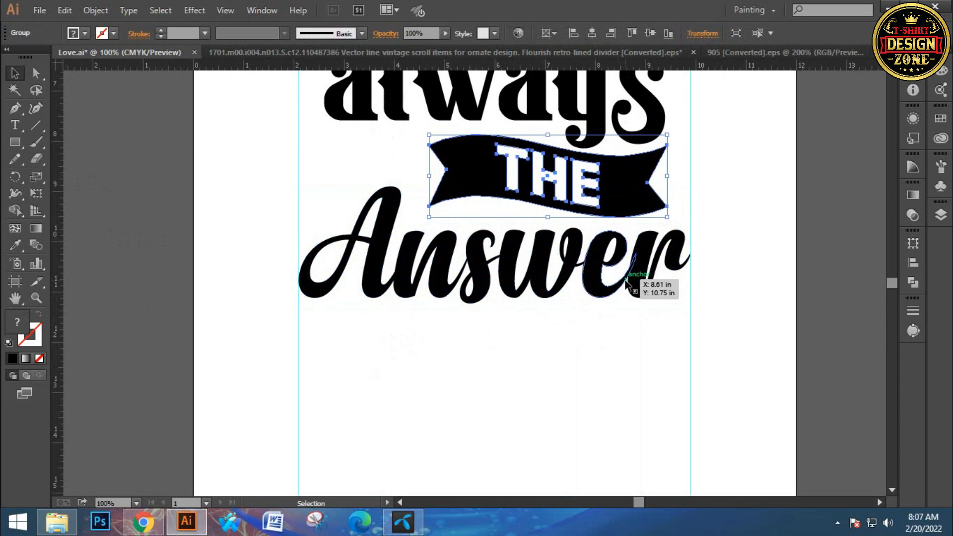
key("Left")
key("Left")
key("Left")
key("Left")
key("Left")
key("Left")
key("Left")
key("Left")
key("Left")
key("Left")
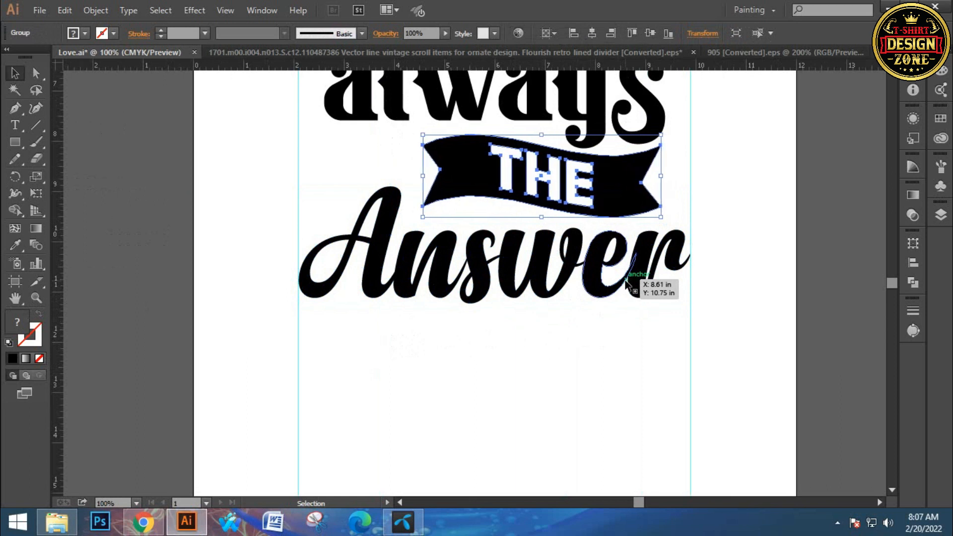
left_click(593, 334)
- Nudge "Answer" up again until it fits tightly under the banner, and check the whole lettering
left_click(571, 269)
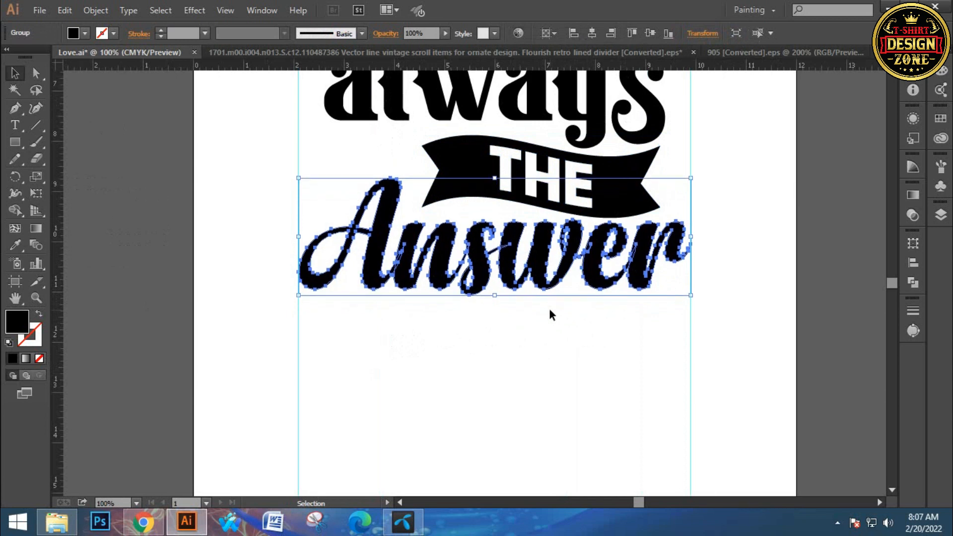
left_click(552, 312)
key("a")
key("ctrl+0")
key("ctrl+space")
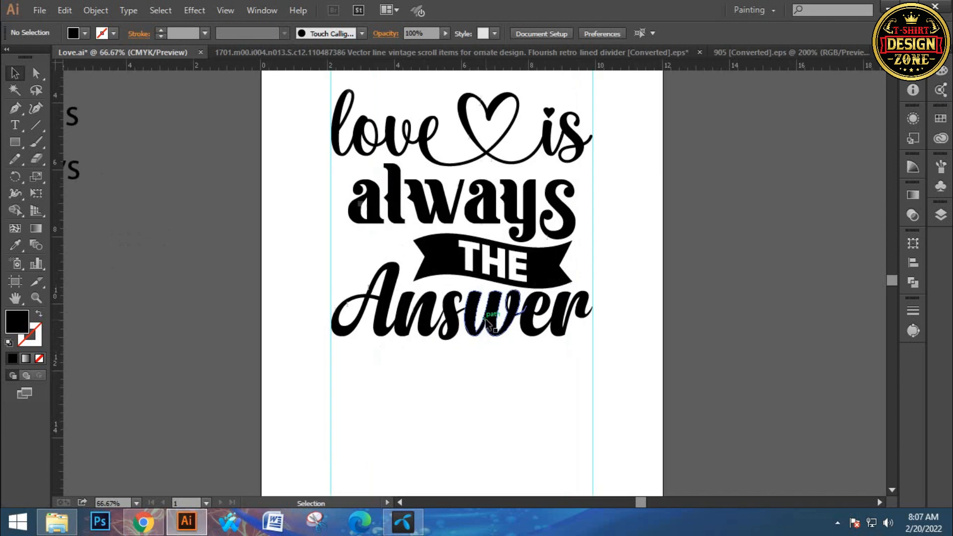
left_click(475, 337)
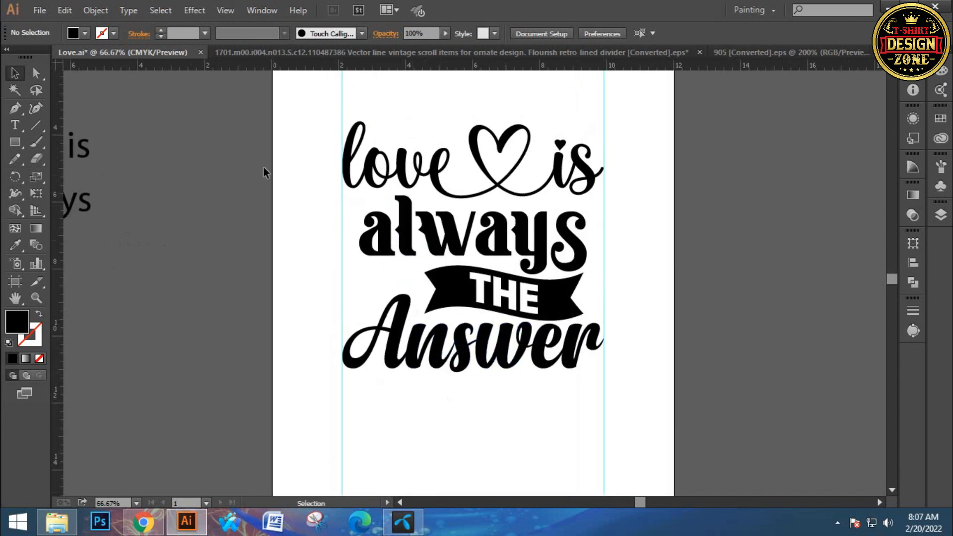
- Copy the cluster of hand-drawn hearts from the vintage flourish elements document and return to the Love.ai document
left_click(318, 51)
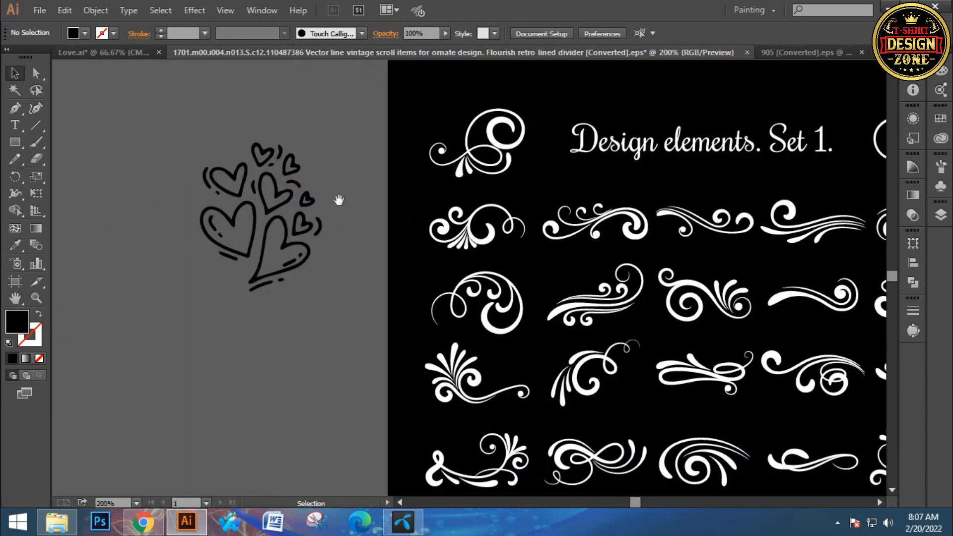
left_click_drag(339, 200, 381, 184)
left_click_drag(215, 108, 301, 329)
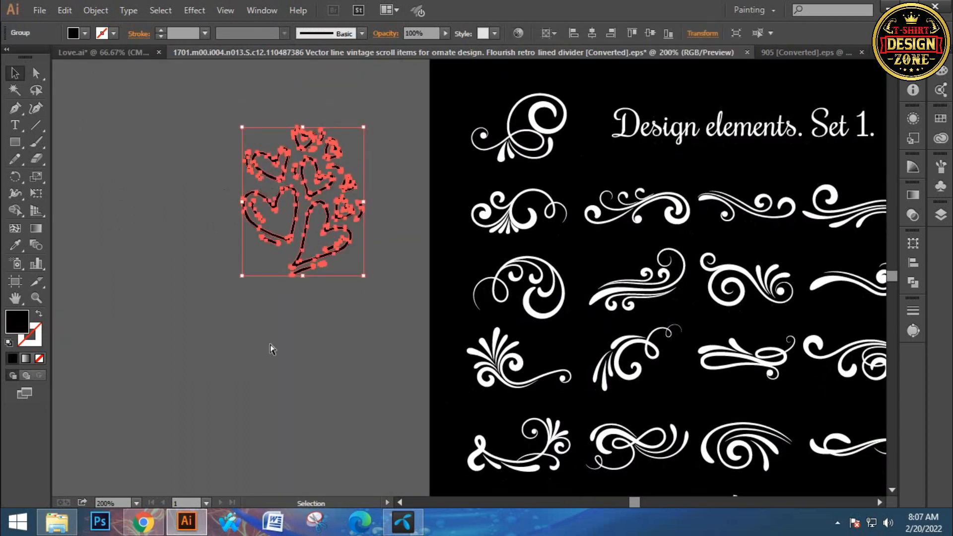
left_click(164, 144)
left_click(114, 52)
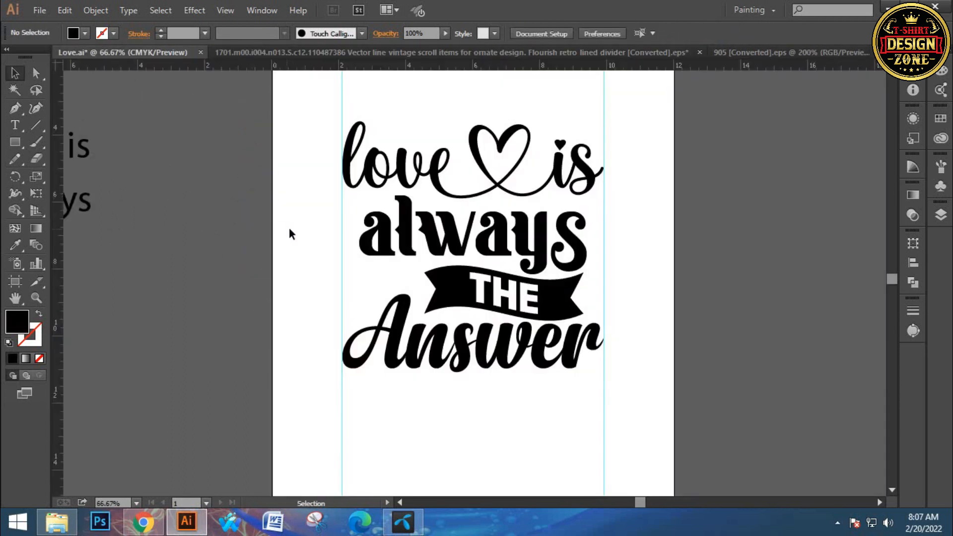
- Paste the hand-drawn heart cluster and place it beside the wavy banner, above the "A" of "Answer"
key("ctrl+v")
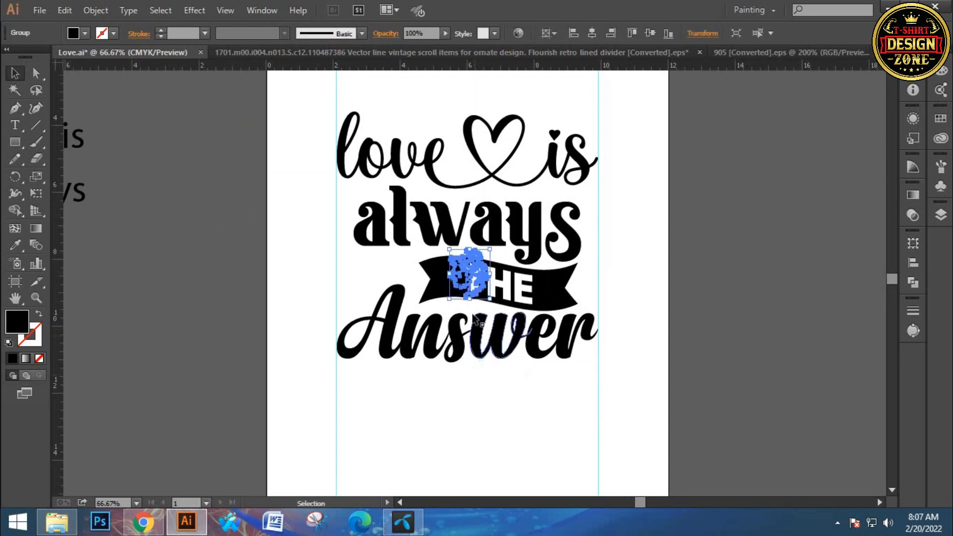
left_click_drag(449, 285, 341, 291)
left_click(432, 398)
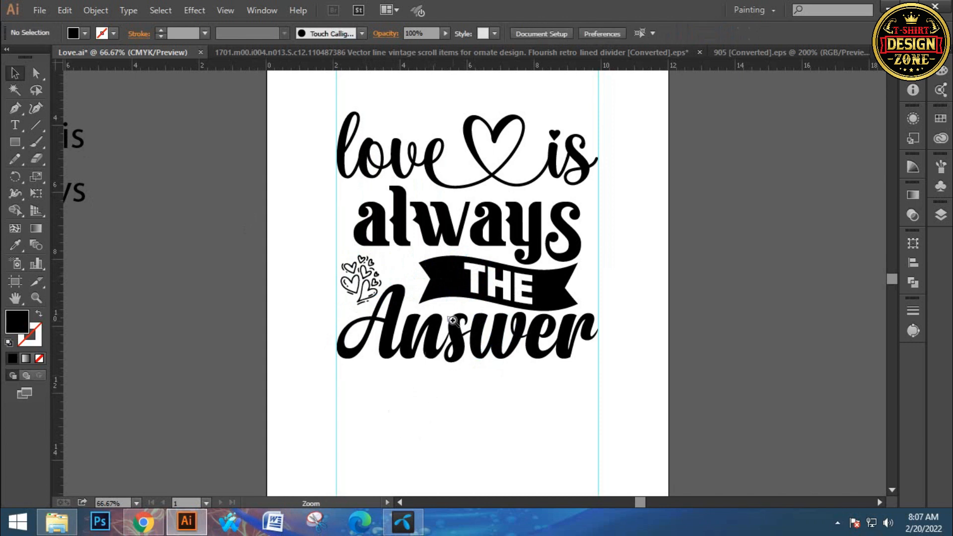
left_click(452, 320)
left_click_drag(380, 284, 384, 287)
left_click_drag(370, 232, 372, 233)
key("ctrl+equal")
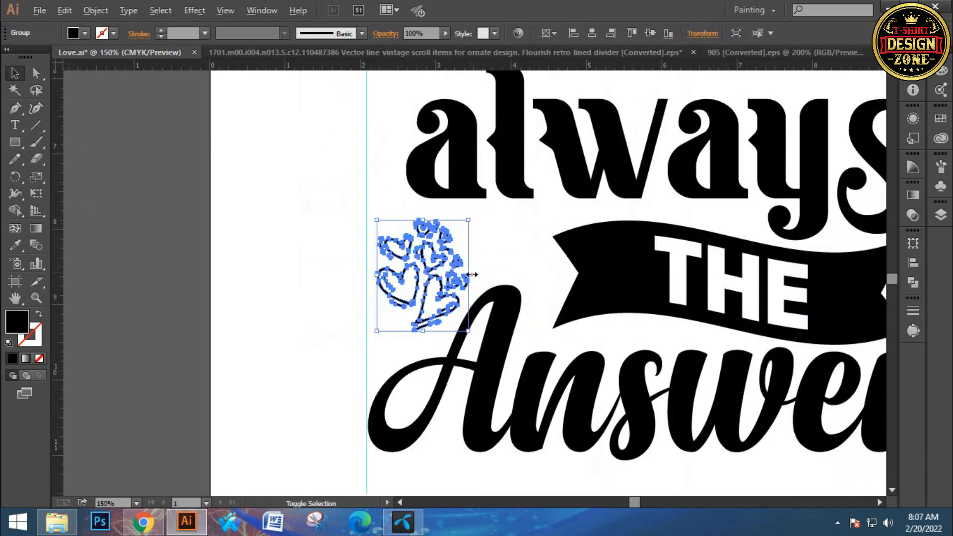
- Enlarge the heart cluster slightly and nudge it up and left toward the left guide
left_click_drag(472, 275, 479, 275)
key("Up")
key("Up")
key("Up")
key("Up")
key("Left")
key("Left")
key("Up")
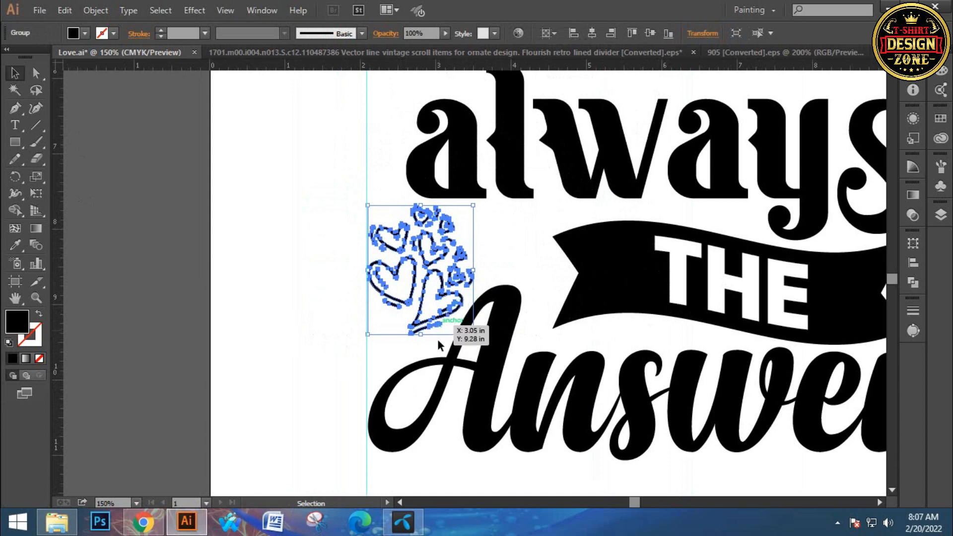
- Fine-tune the heart cluster's size and nudge it right to align with the left guide, and check the whole lettering
key("ctrl+equal")
left_click_drag(505, 213, 507, 214)
key("Right")
key("Right")
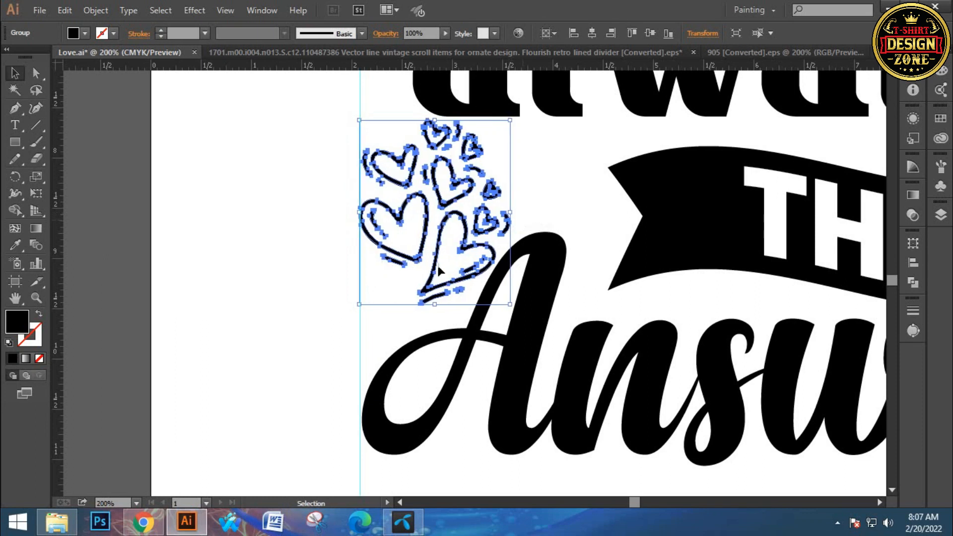
left_click(279, 316)
key("a")
key("ctrl+0")
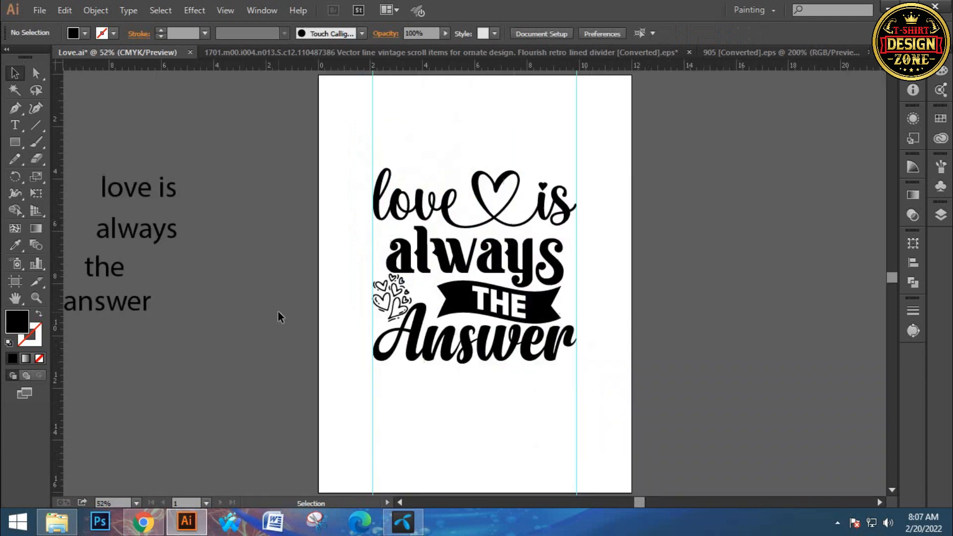
key("ctrl+space")
left_click(486, 321, "ctrl")
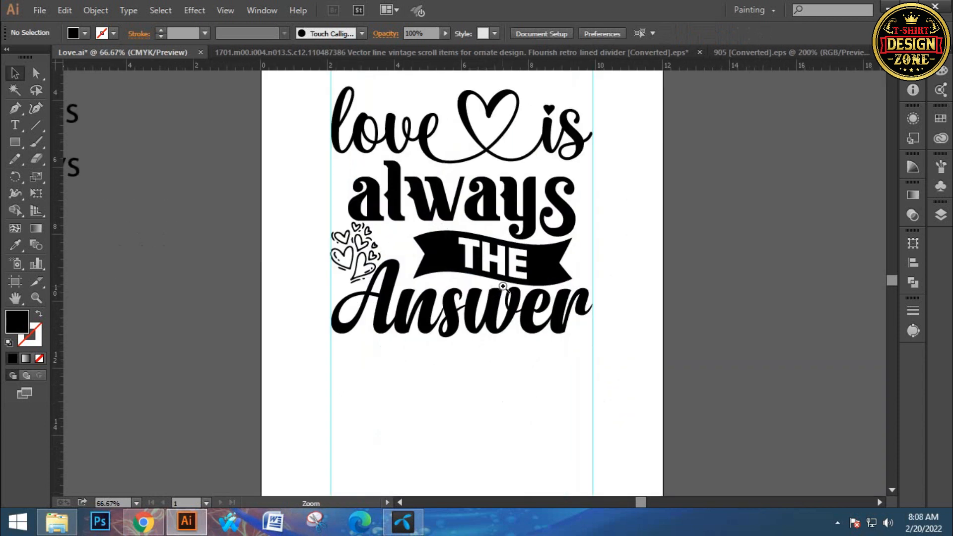
left_click(503, 289, "ctrl")
left_click_drag(497, 283, 497, 330)
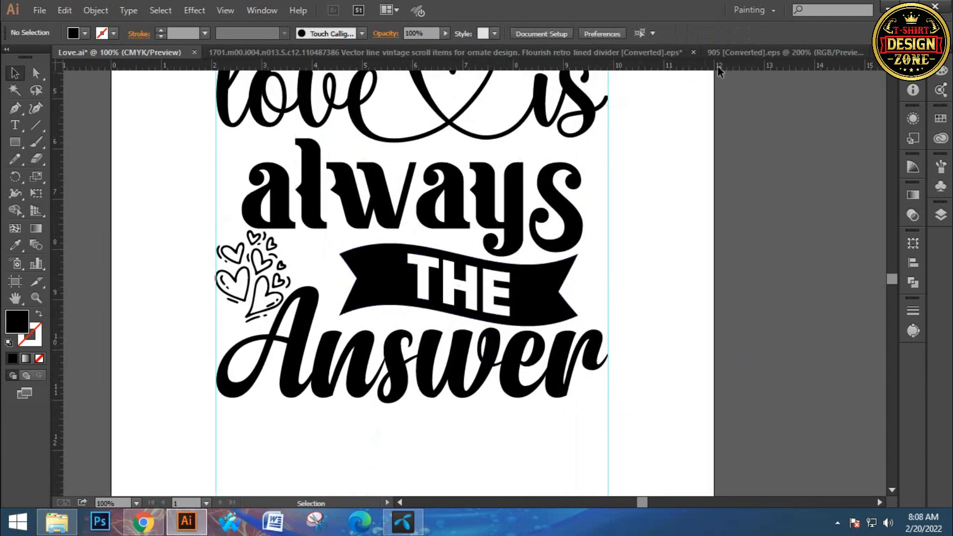
- Copy the heart pierced by an arrow from the 905 [Converted].eps document and return to the Love.ai document
left_click(737, 53)
left_click_drag(441, 227, 453, 160)
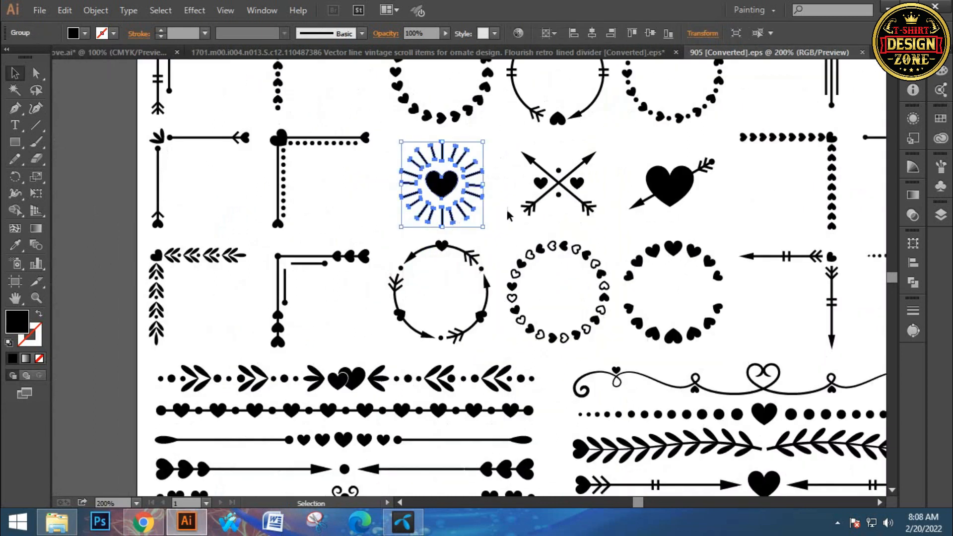
left_click(511, 214)
left_click_drag(440, 316, 493, 131)
left_click_drag(449, 229, 451, 176)
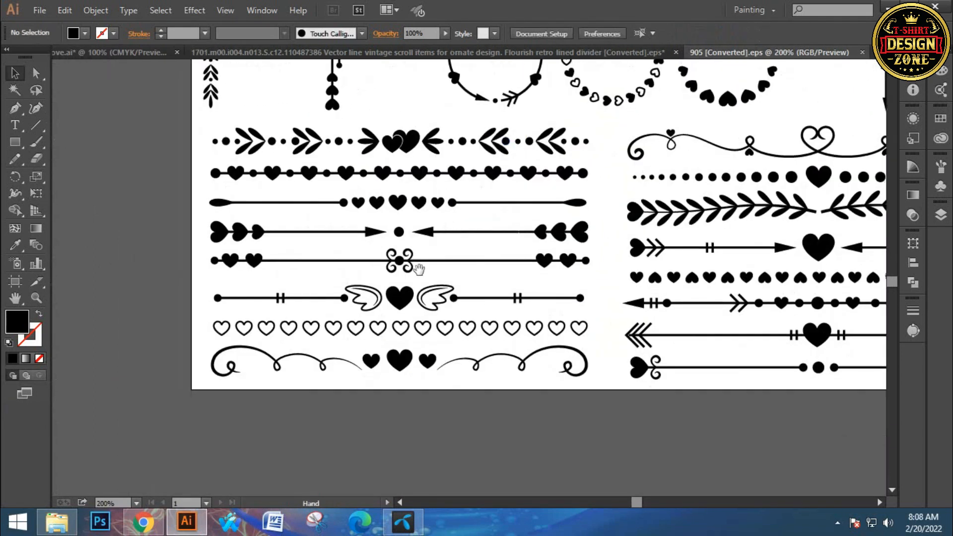
left_click_drag(488, 274, 481, 283)
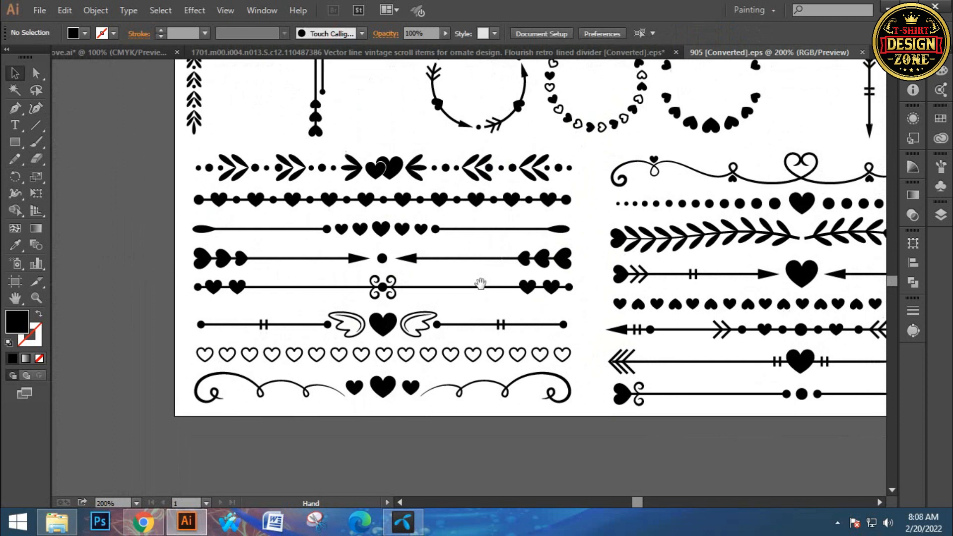
left_click_drag(503, 329, 480, 371)
mouse_move(497, 249)
left_mouse_down()
mouse_move(488, 351)
mouse_move(411, 351)
left_mouse_up()
mouse_move(499, 296)
left_mouse_down()
mouse_move(437, 353)
mouse_move(459, 370)
left_mouse_up()
left_click(519, 313)
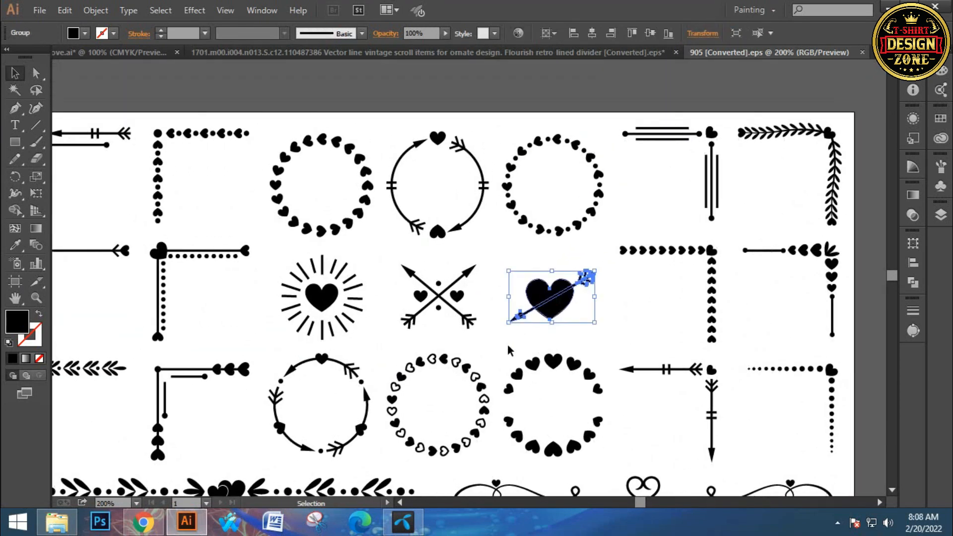
key("v")
left_click(138, 54)
- Paste the arrow-pierced heart and place it above the "o" of "love"
left_click_drag(227, 209, 277, 313)
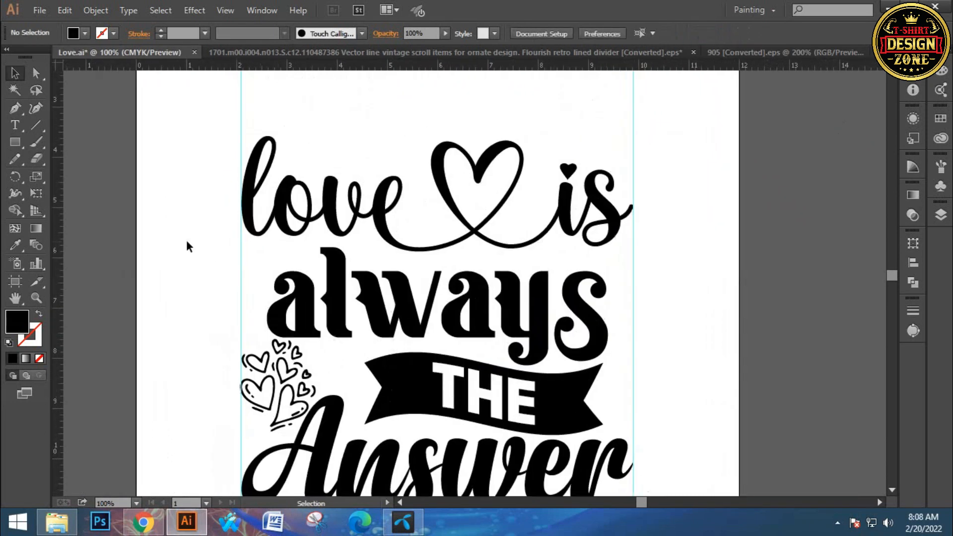
key("ctrl+v")
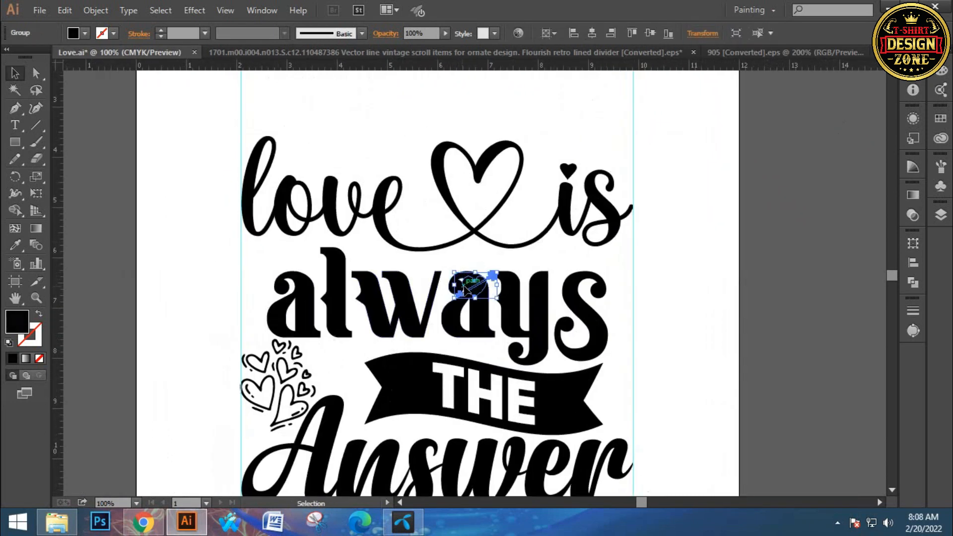
left_click_drag(471, 288, 299, 161)
left_click(392, 110)
left_click_drag(395, 305, 396, 235)
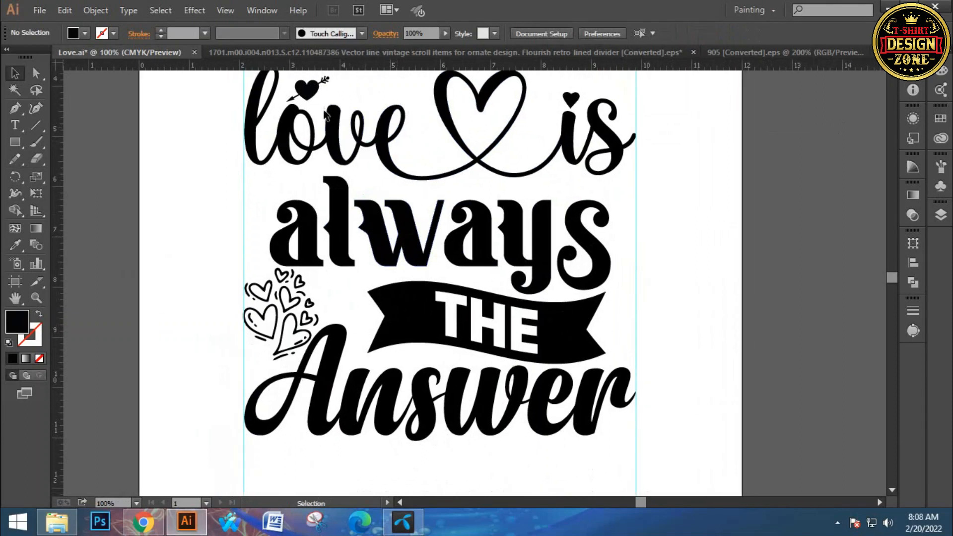
- Duplicate the arrow-pierced heart to the upper left of the first "a" in "always"
left_click_drag(310, 96, 280, 184)
left_click(217, 193)
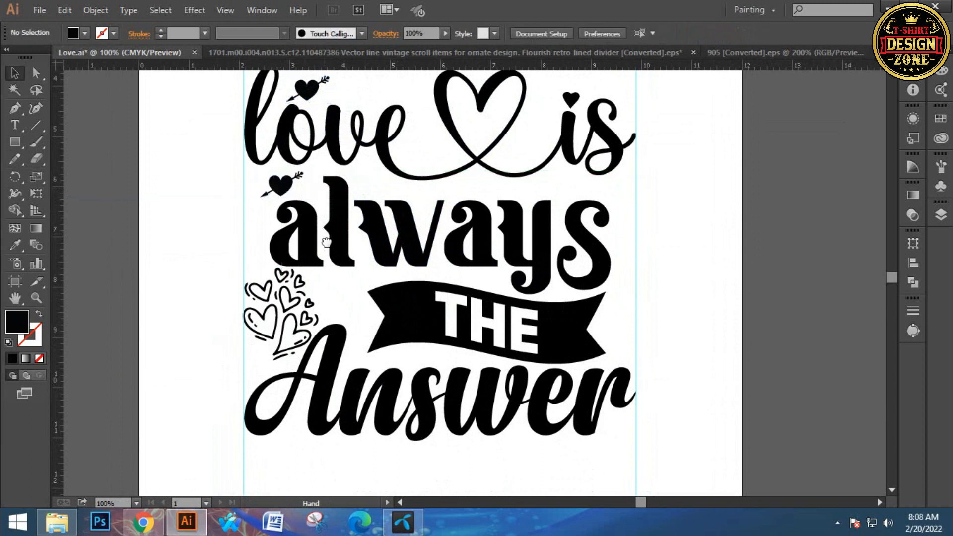
left_click_drag(328, 236, 304, 274)
left_click_drag(464, 271, 468, 243)
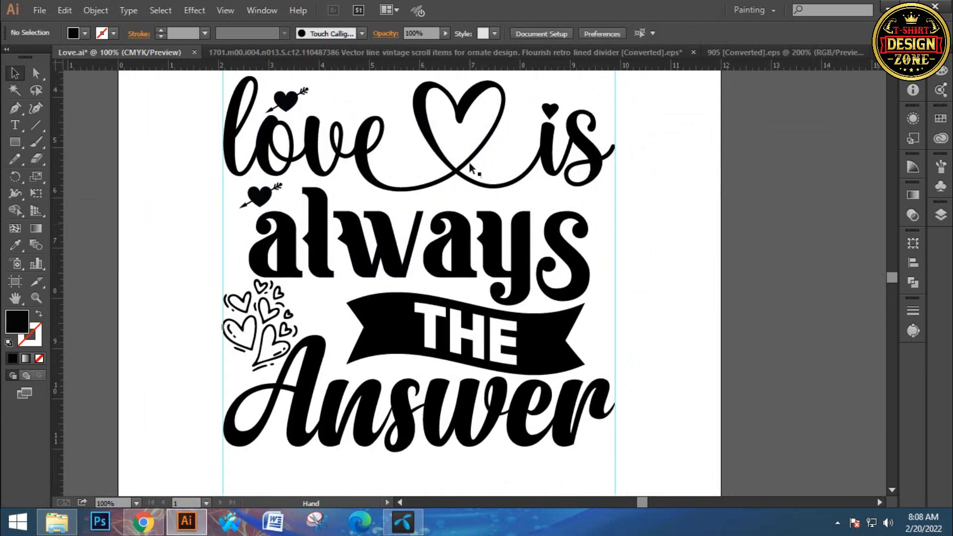
- Copy the second flourish in the first ornament row below "Design elements. Set 1." from the vintage scroll document and return to Love.ai
left_click(520, 54)
left_click_drag(539, 251, 390, 176)
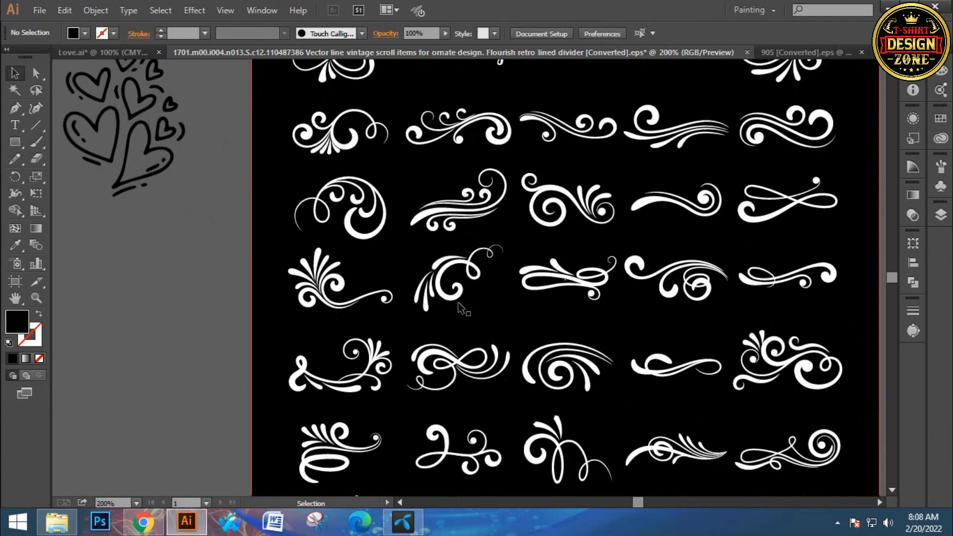
mouse_move(540, 380)
left_mouse_down()
mouse_move(516, 350)
mouse_move(555, 348)
mouse_move(509, 298)
mouse_move(522, 266)
mouse_move(563, 297)
mouse_move(569, 329)
mouse_move(545, 365)
left_mouse_up()
left_click_drag(451, 380, 447, 394)
left_click_drag(520, 351, 501, 389)
left_click_drag(399, 330, 397, 358)
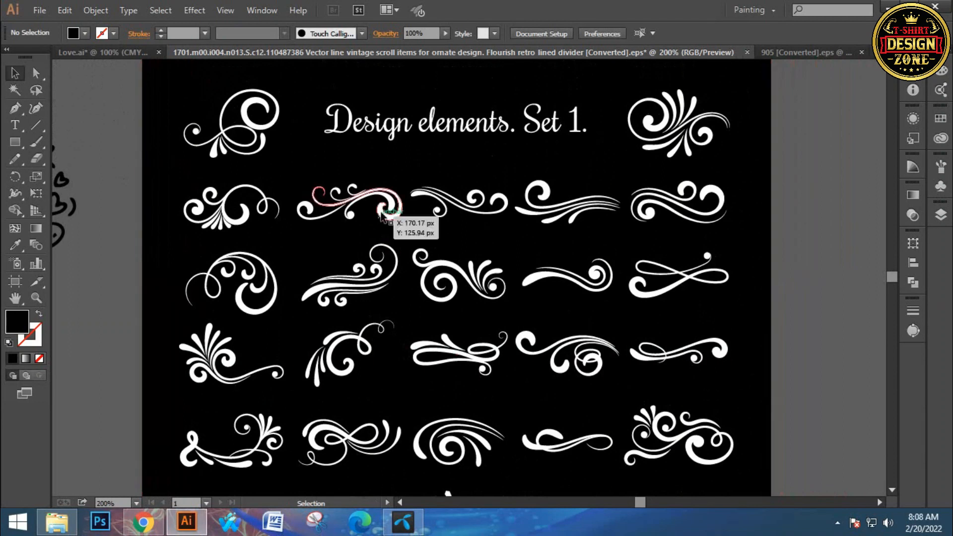
left_click(389, 202)
key("ctrl+c")
left_click(124, 109)
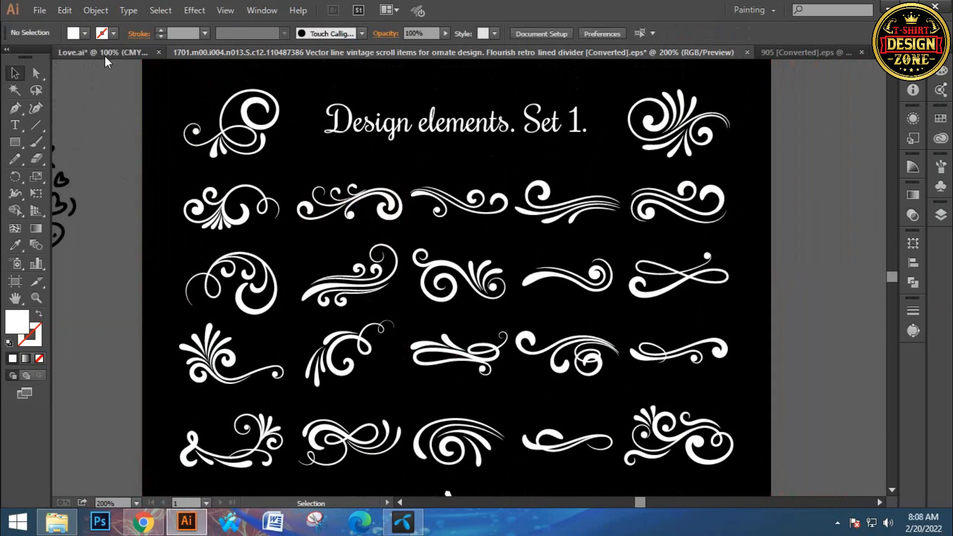
left_click(106, 57)
- Paste the flourish and recolor it black by sampling the "always" lettering with the Eyedropper
left_click_drag(411, 215, 394, 218)
left_click_drag(425, 247, 441, 248)
key("ctrl+v")
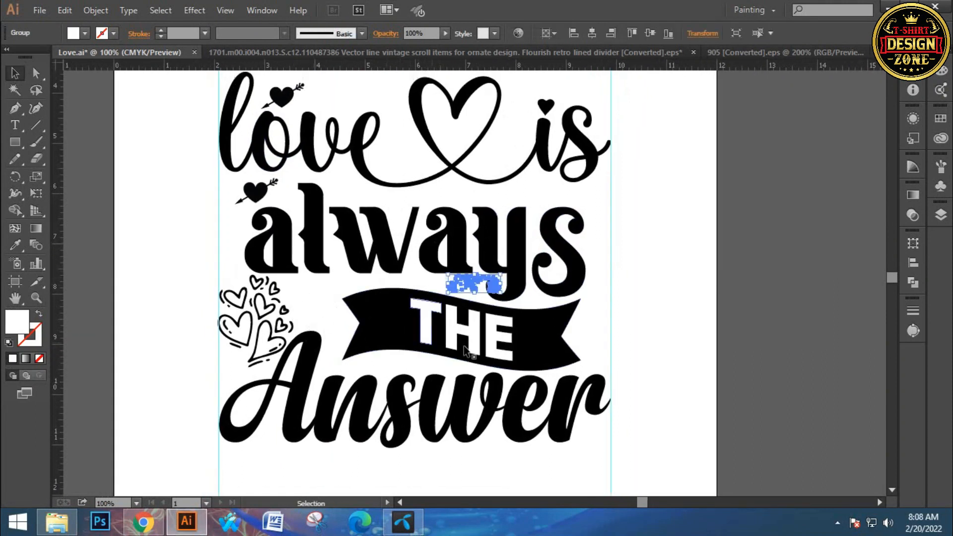
key("i")
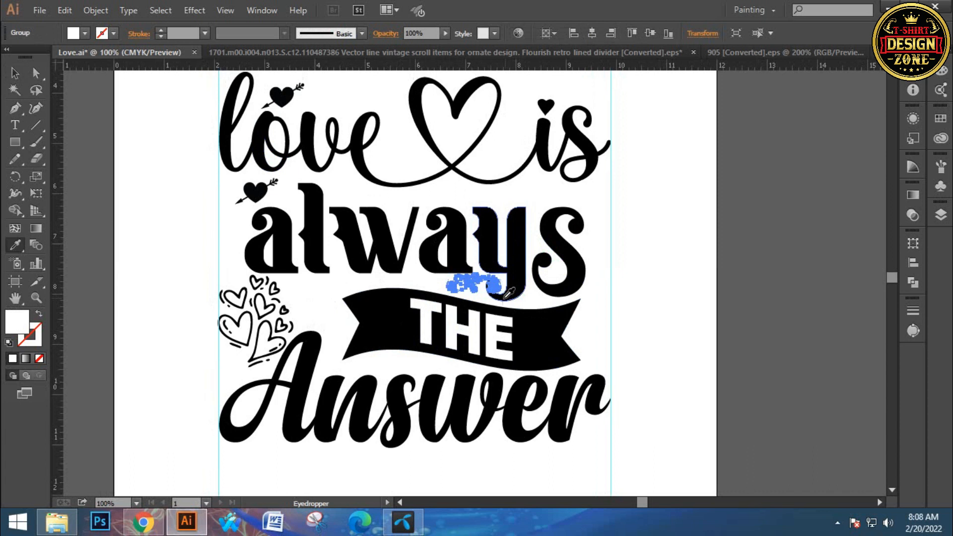
left_click(516, 242)
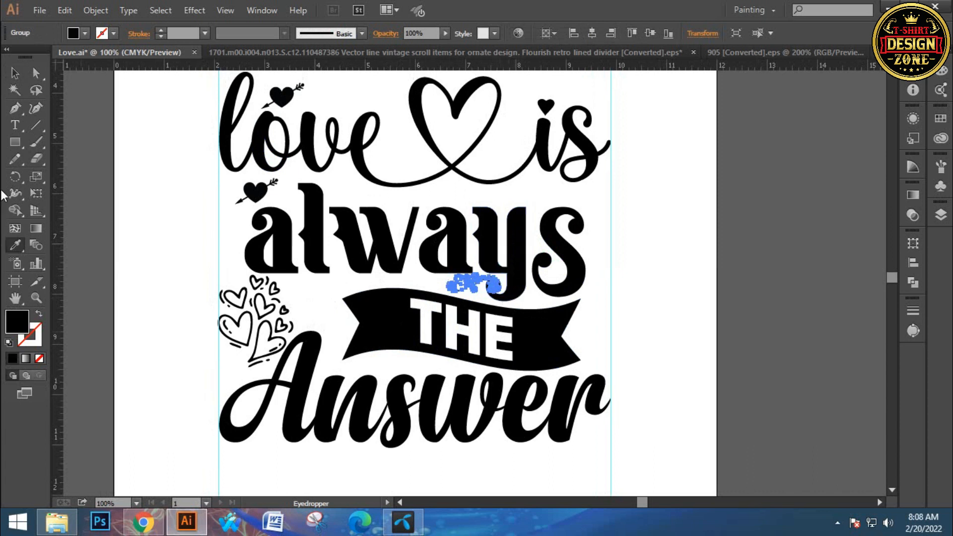
left_click(14, 75)
- Move the flourish between the heart cluster and the banner's left end, rotating it clockwise so the large curl sits at the lower right
left_click(474, 317, "ctrl")
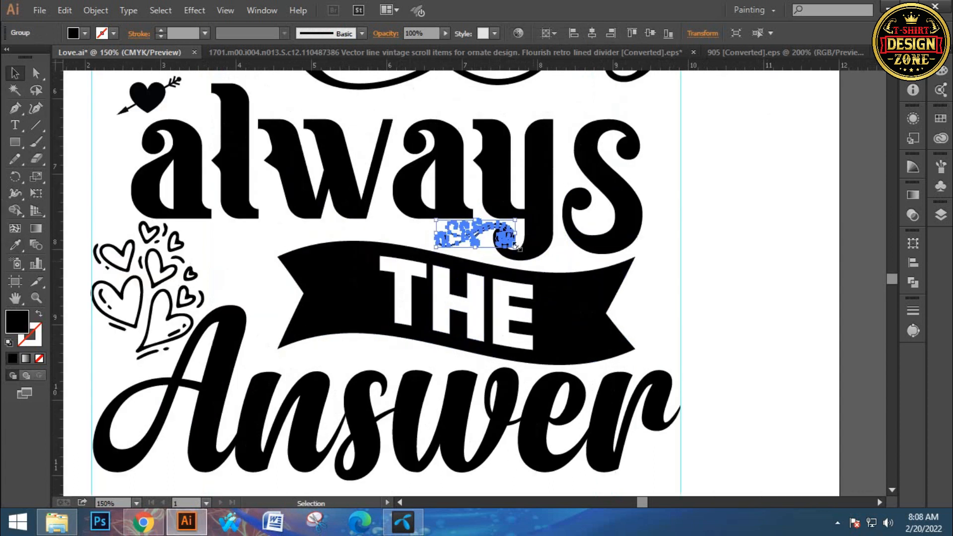
left_click_drag(476, 234, 252, 266)
left_click(295, 302, "ctrl")
left_click_drag(400, 273, 325, 246)
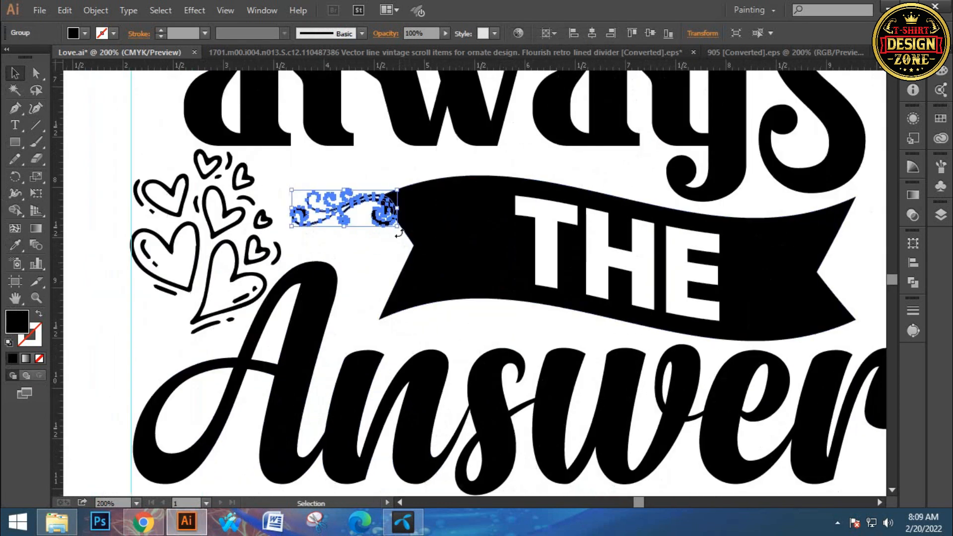
left_click_drag(395, 240, 374, 249)
left_click(348, 311)
scroll(271, 290, "right", 4)
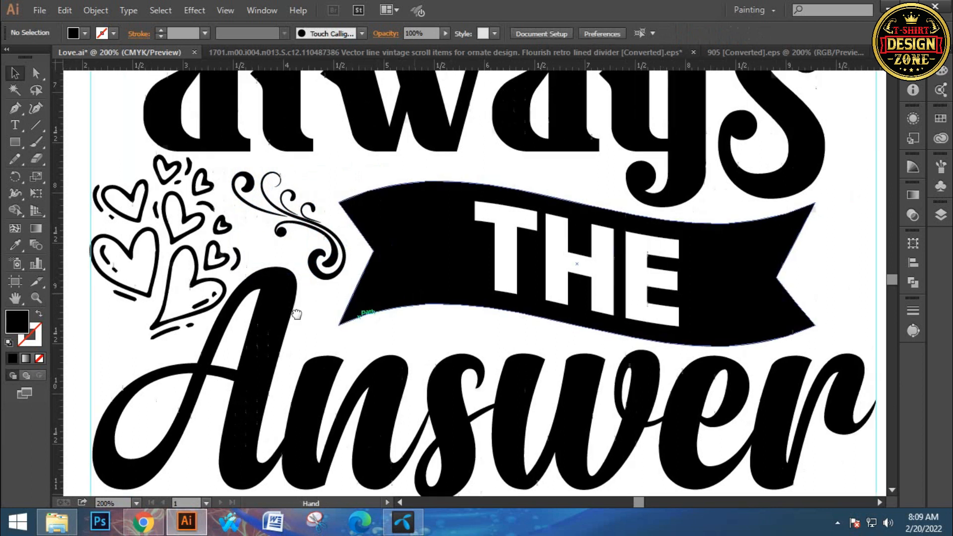
- Duplicate the flourish onto the right end of the banner and reflect the copy horizontally
left_click_drag(221, 254, 686, 251)
right_click(718, 260)
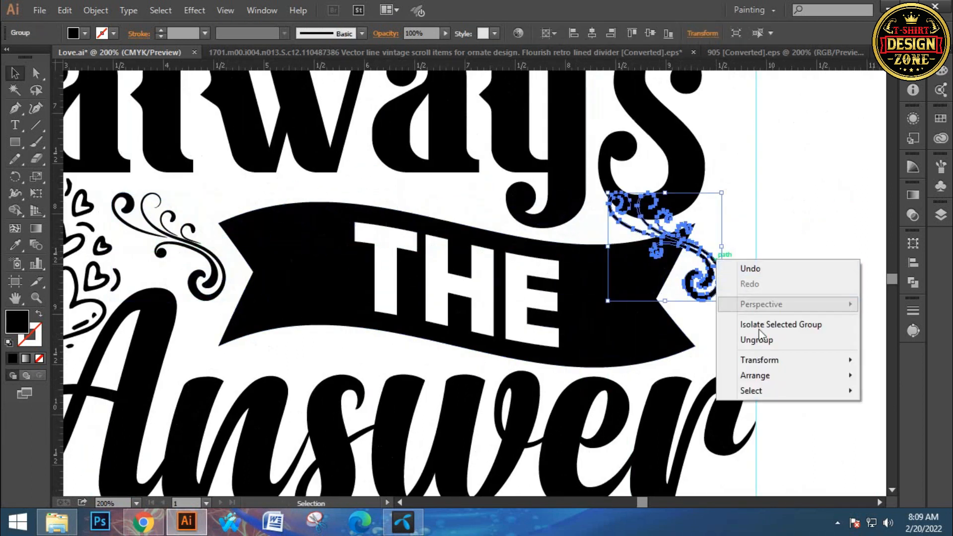
mouse_move(768, 358)
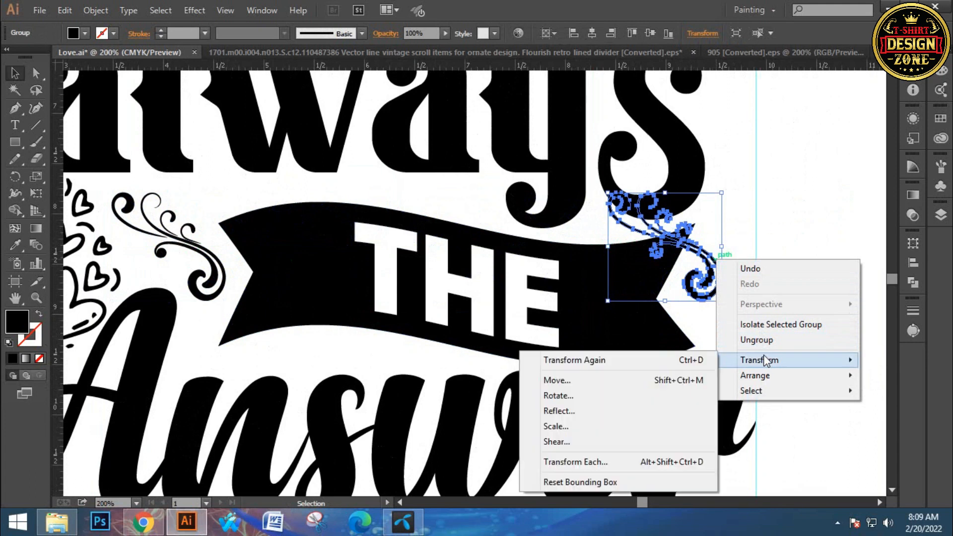
left_click(568, 416)
left_click(717, 333)
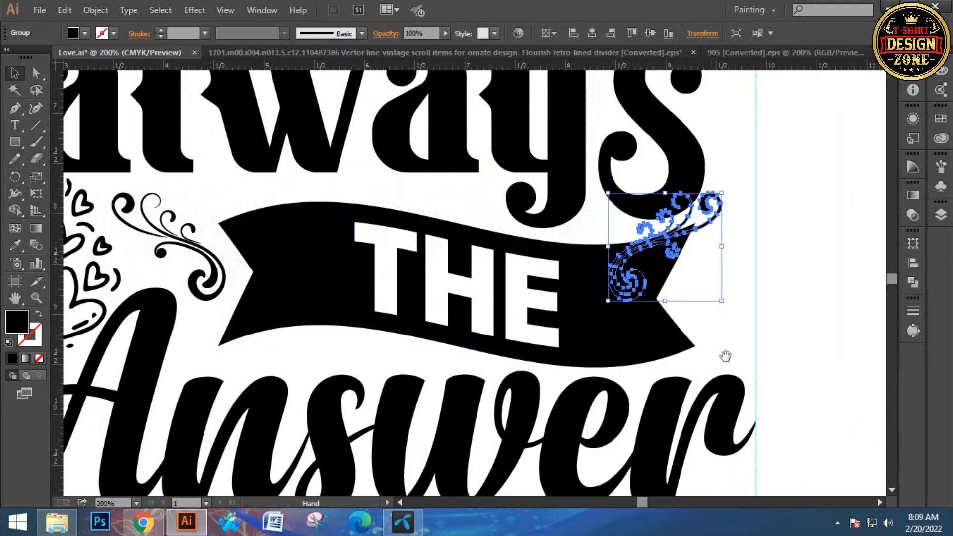
- Place the mirrored flourish beside the banner's right end, rotate it steeper to fit inside the right guide, and check the whole design
scroll(537, 330, "right", 3)
left_click_drag(515, 301, 583, 312)
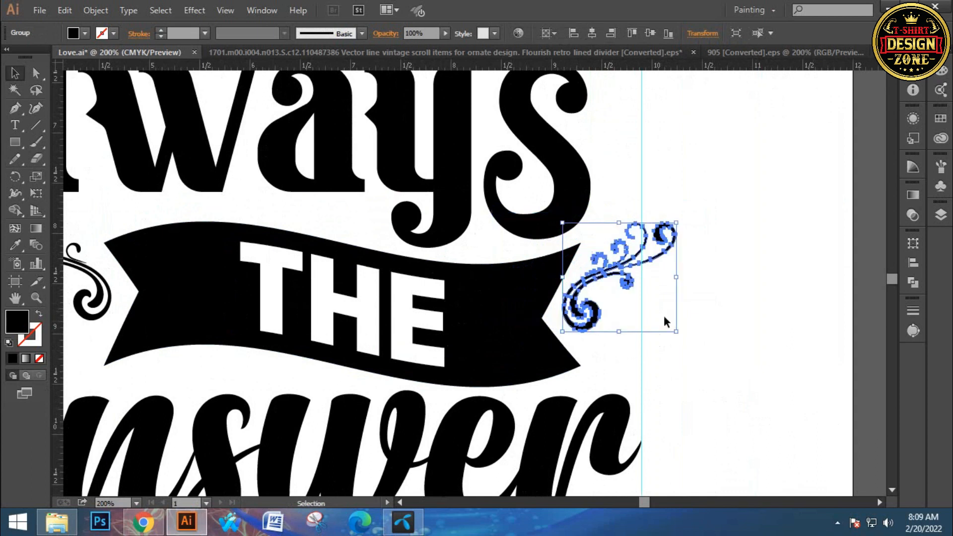
left_click_drag(681, 224, 642, 196)
left_click(648, 300)
left_click_drag(622, 328, 614, 338)
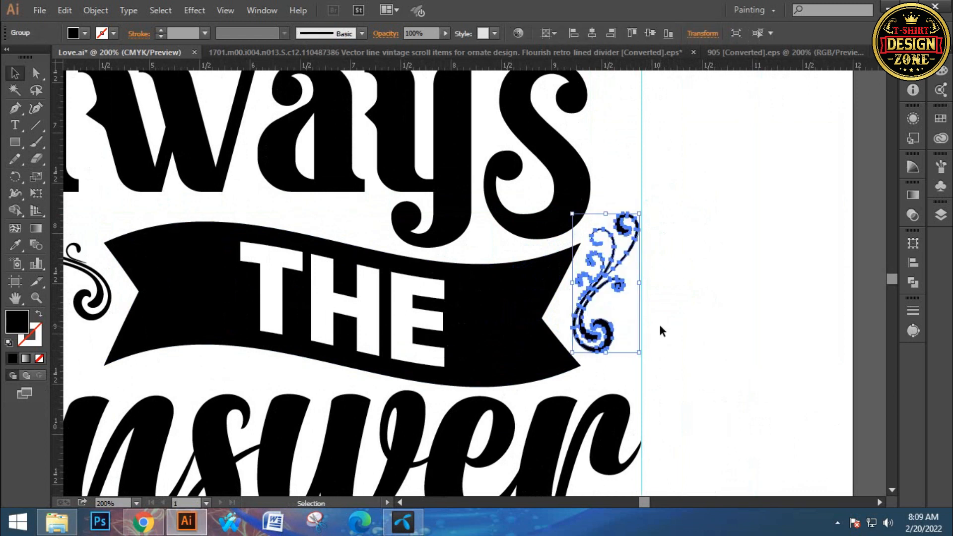
left_click(689, 302)
key("ctrl+0")
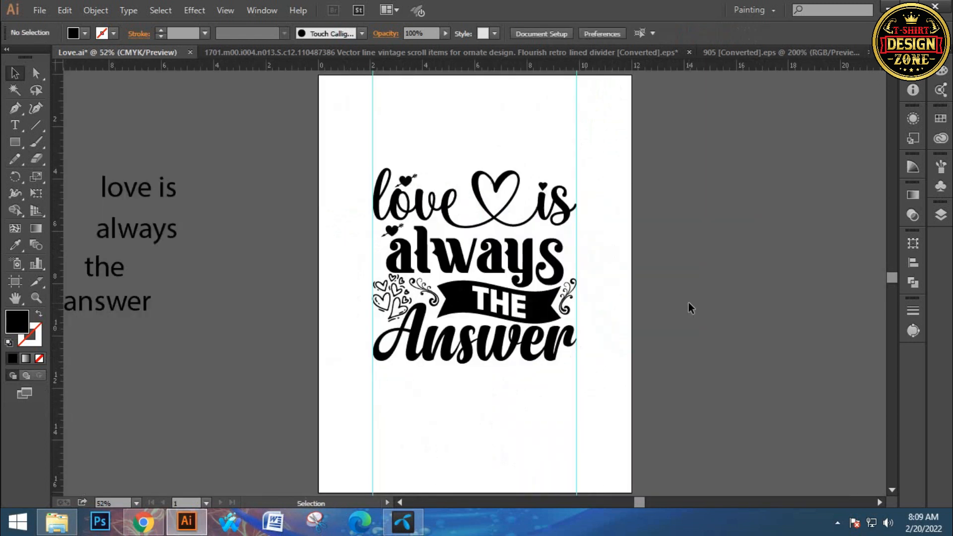
- Draw a small black square in the empty area to the left of "love"
key("z")
left_click(531, 313)
left_click(487, 256)
left_click(394, 255)
left_click_drag(393, 255, 458, 264)
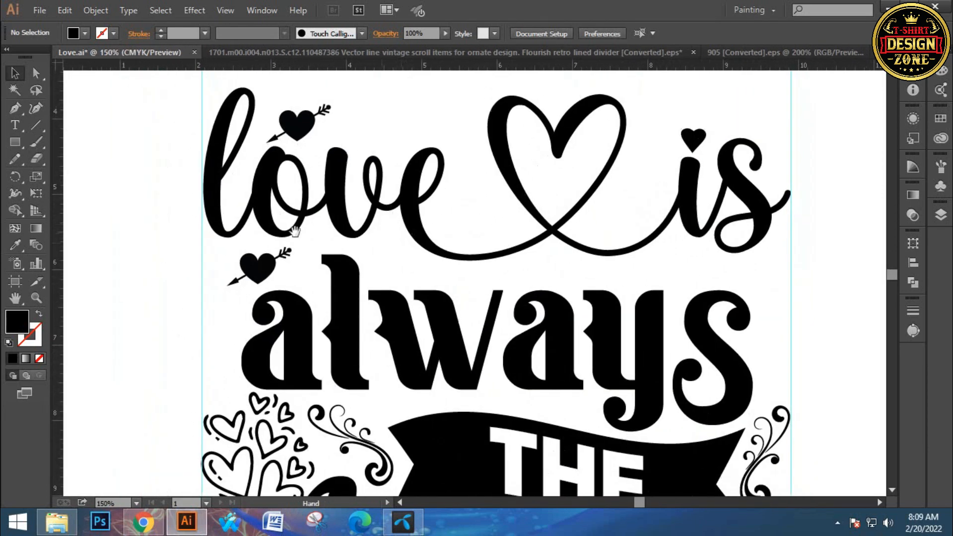
left_click_drag(181, 218, 248, 235)
left_click_drag(390, 343, 340, 302)
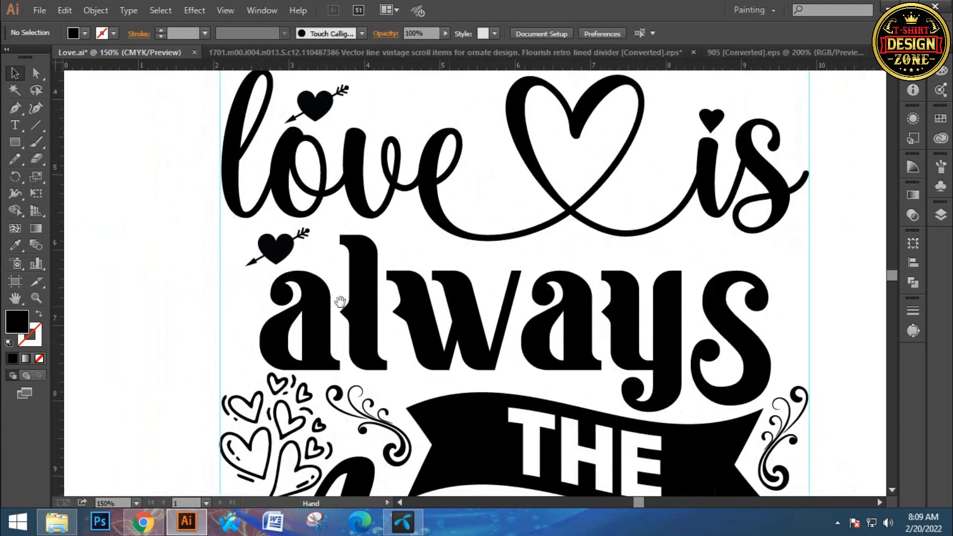
left_click_drag(17, 144, 59, 135)
left_click_drag(131, 188, 153, 215)
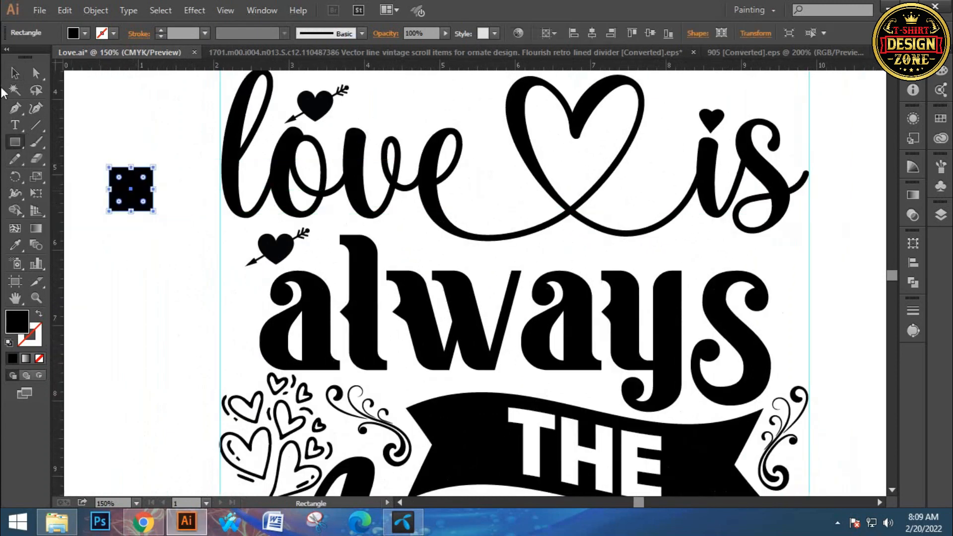
- Apply a Pucker & Bloat effect of -63% to the small black square to form a four-pointed star
left_click(10, 77)
left_click(201, 10)
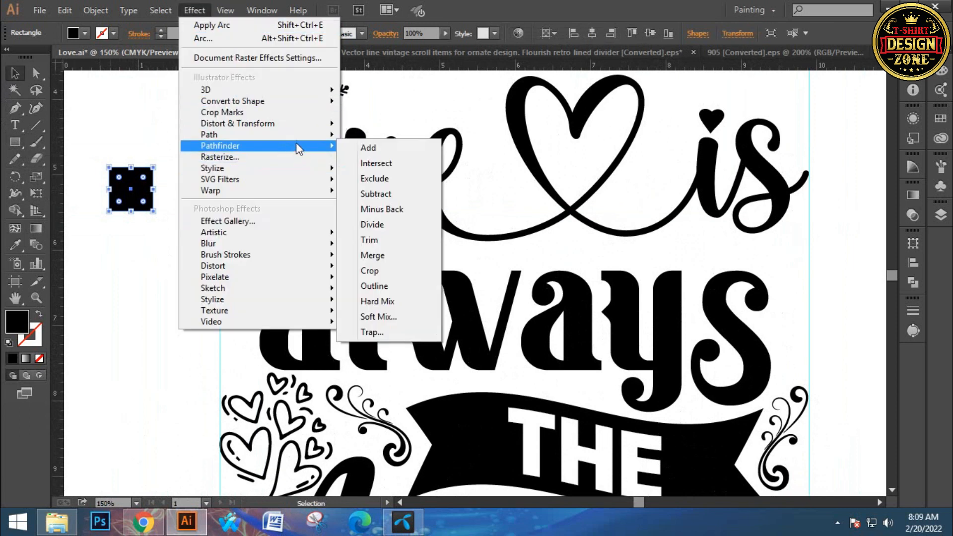
mouse_move(296, 127)
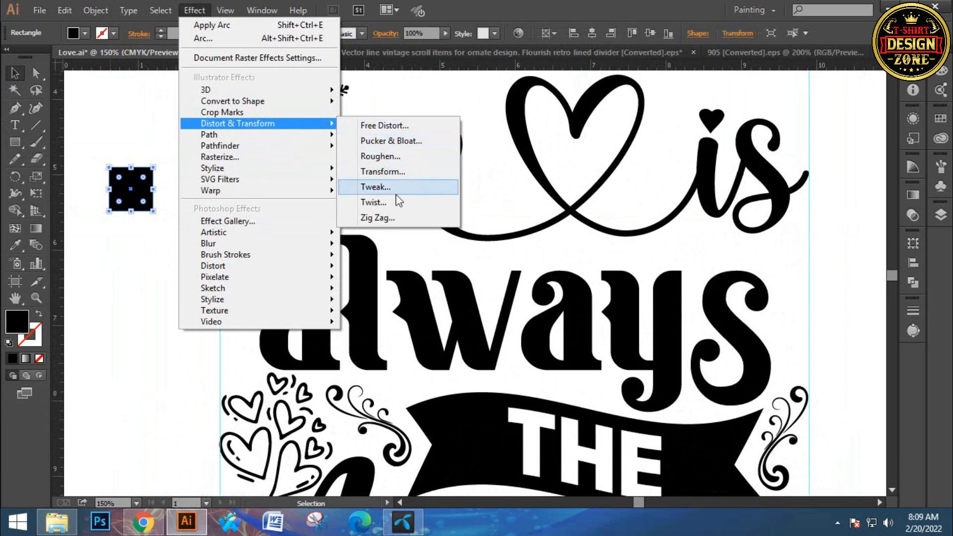
left_click(396, 141)
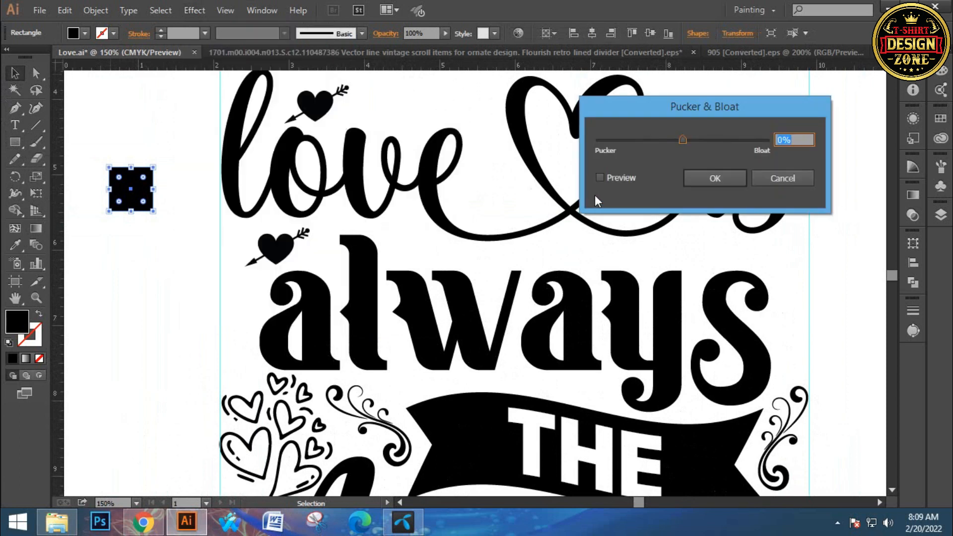
left_click_drag(683, 139, 655, 138)
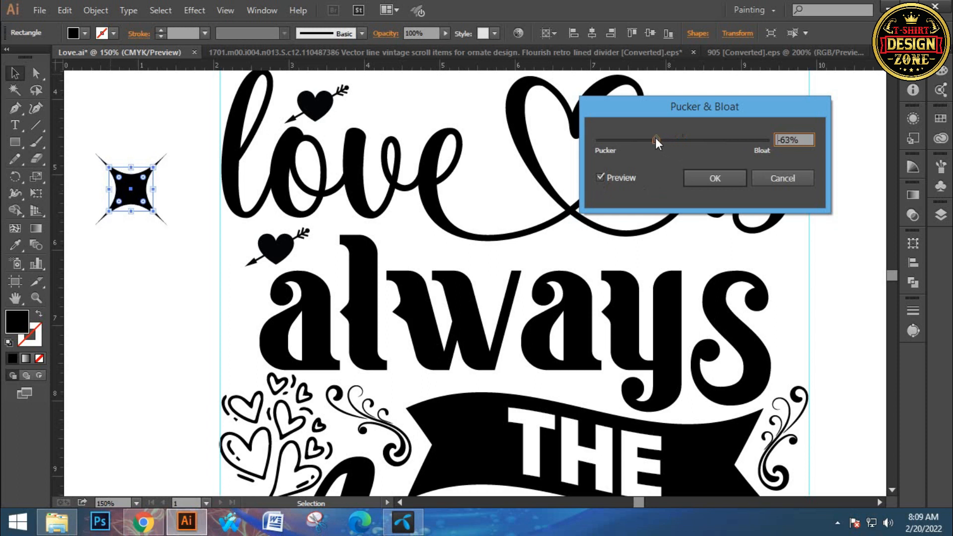
left_click(710, 184)
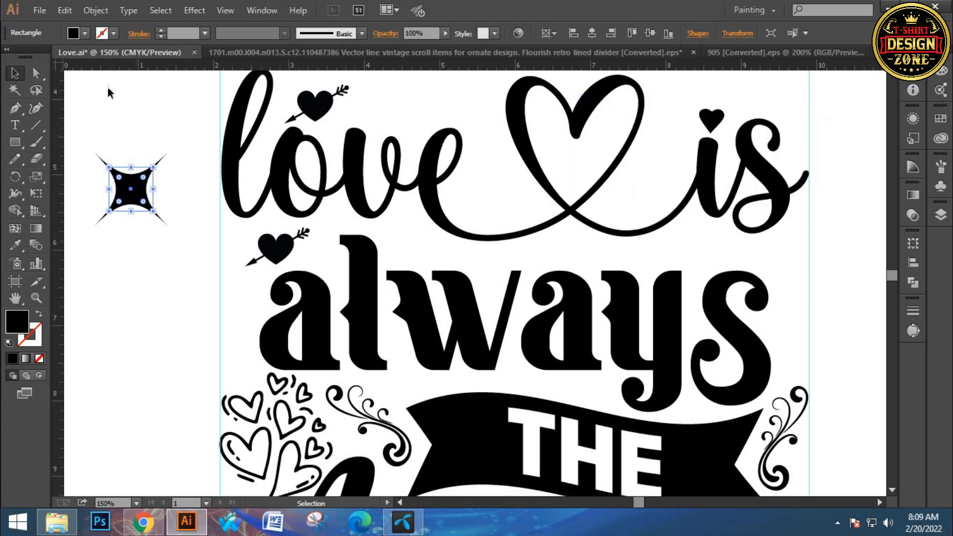
- Expand the appearance of the four-pointed star and deselect it
left_click(95, 10)
left_click(130, 176)
left_click(130, 234)
- Place one copy of the star below the script heart's crossing and another between "love" and the heart
left_click(148, 209)
left_click_drag(167, 225, 581, 246)
key("ctrl+shift+a")
left_click_drag(583, 248, 502, 189)
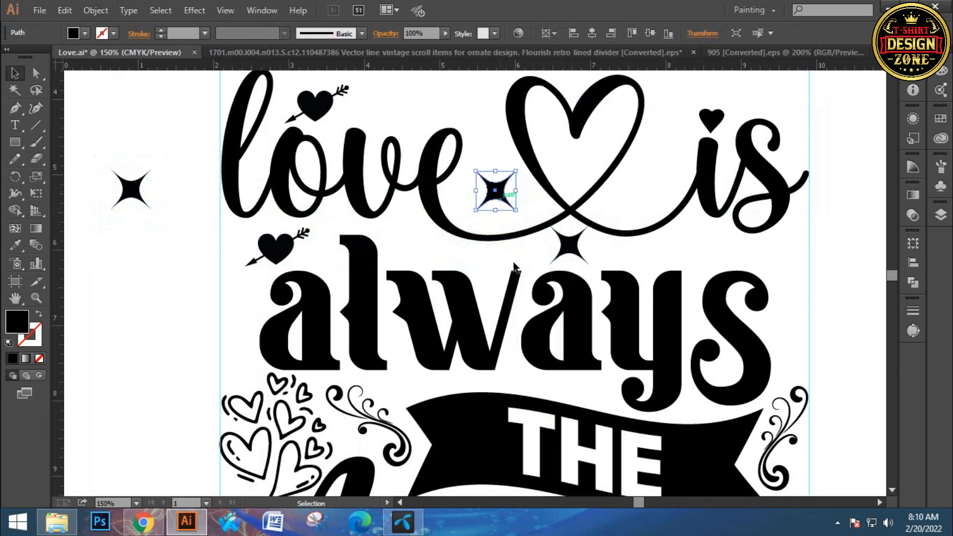
- Shrink and tilt the star between "love" and the script heart
scroll(423, 232, "down", 3)
scroll(423, 232, "right", 3)
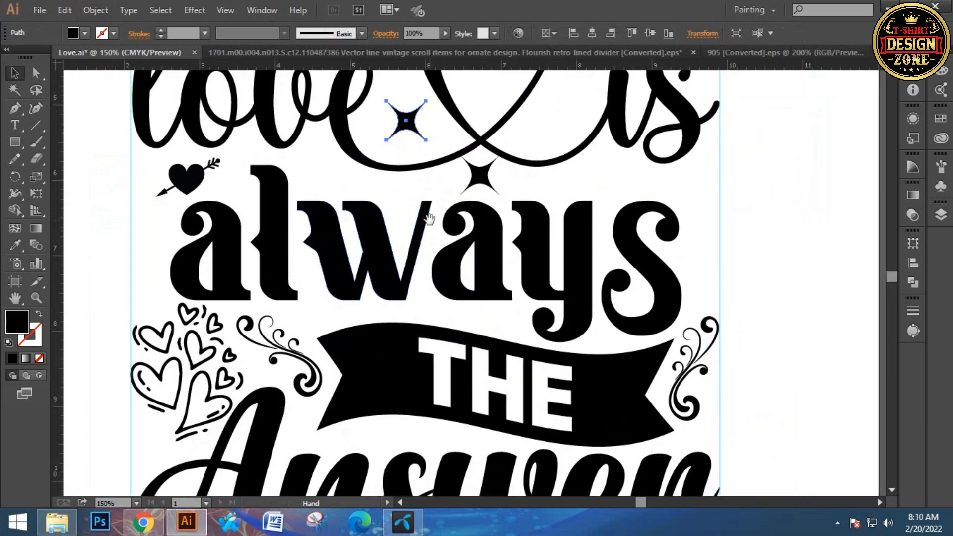
left_click(409, 164, "ctrl")
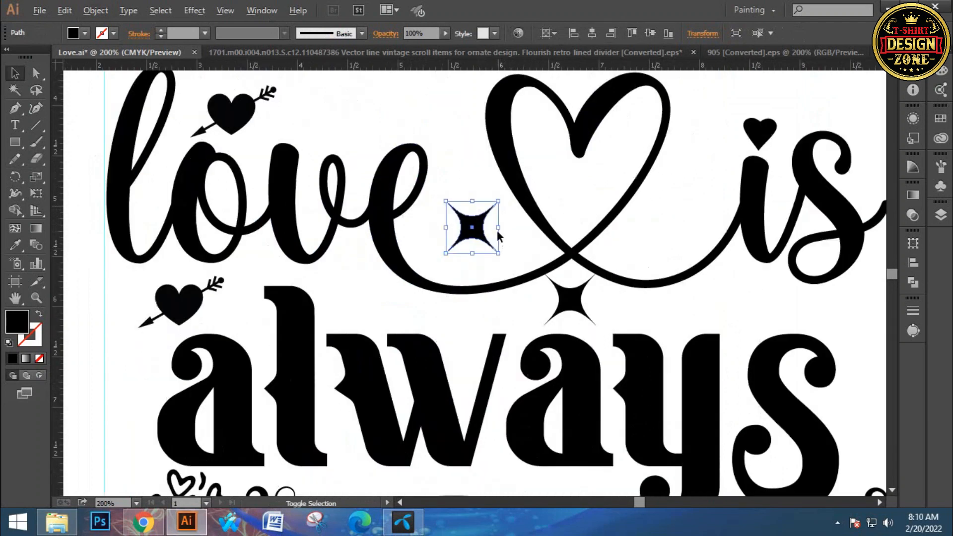
left_click_drag(505, 247, 500, 258)
left_click(602, 288)
- Copy the star below the heart's crossing to above the "e" of "love", and shrink and rotate the copy
key("space")
left_click_drag(620, 298, 399, 148)
left_click(429, 176)
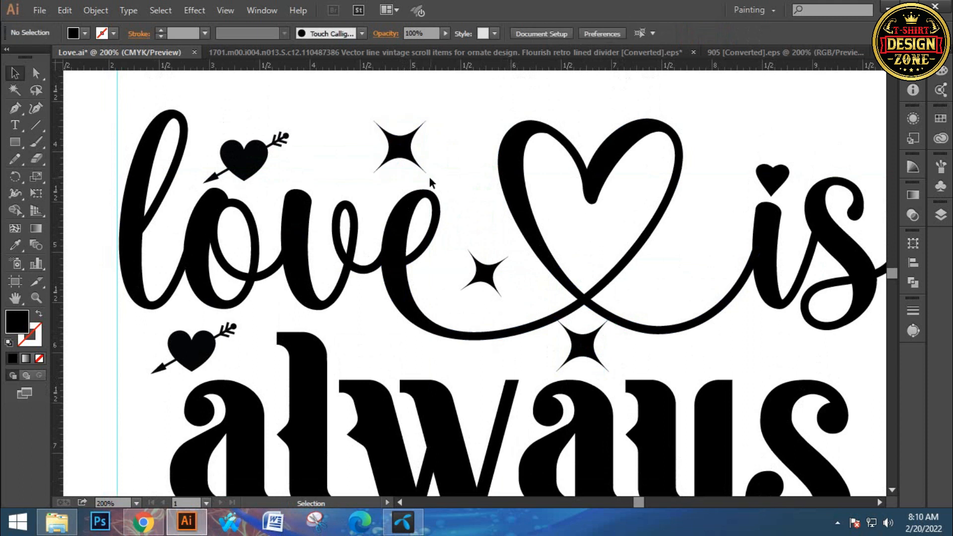
left_click(409, 154)
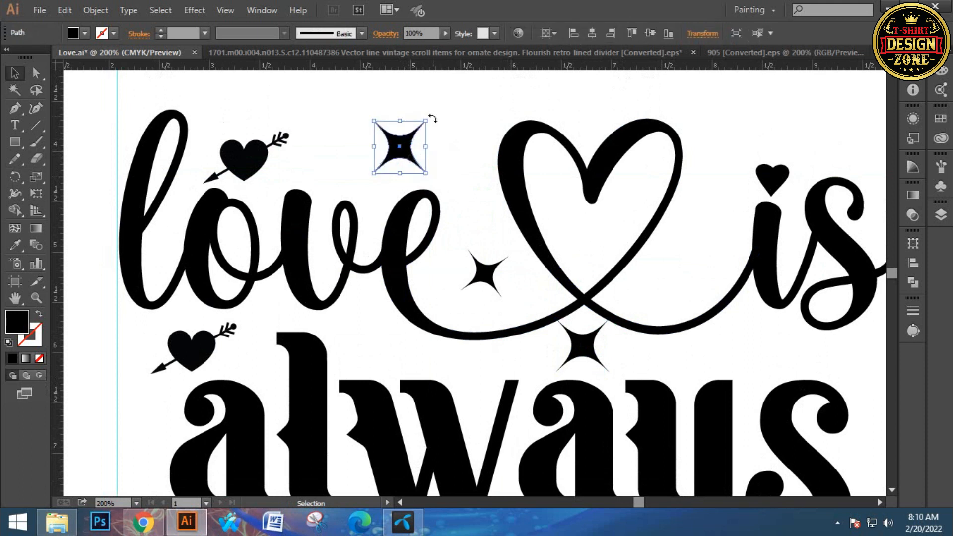
mouse_move(430, 119)
left_mouse_down()
mouse_move(439, 136)
mouse_move(427, 137)
left_mouse_up()
left_click(449, 168)
- Move the star below the heart's crossing to above the "ys" of "always", making it smaller and tilted
left_click_drag(476, 199, 317, 83)
left_click_drag(425, 230, 589, 210)
left_click(673, 253)
key("space")
left_click(547, 197)
left_click(717, 268)
key("space")
left_click_drag(714, 278, 604, 235)
- Paint three short brush strokes fanning outward between the "s" of "always" and the right guide
key("ctrl+0")
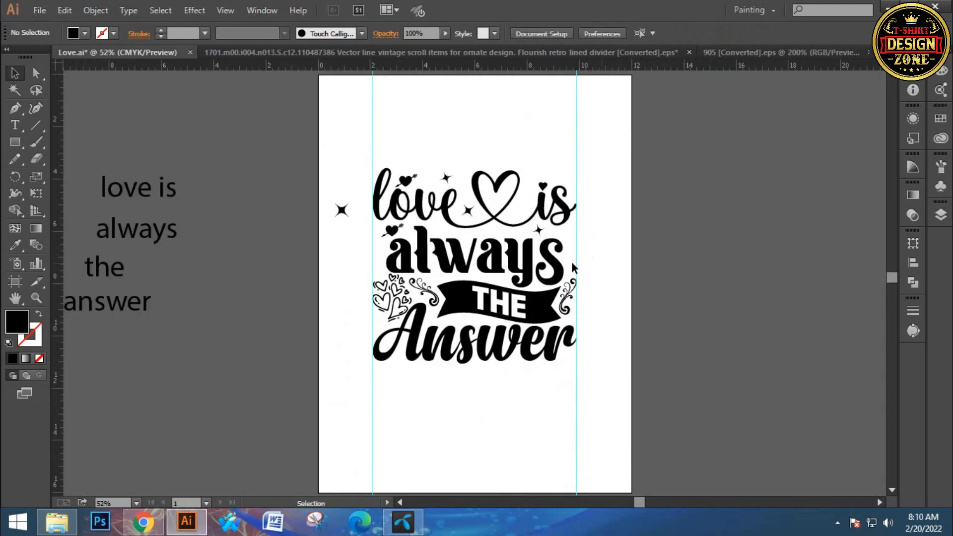
key("ctrl+space")
left_click_drag(364, 289, 374, 294)
key("ctrl+0")
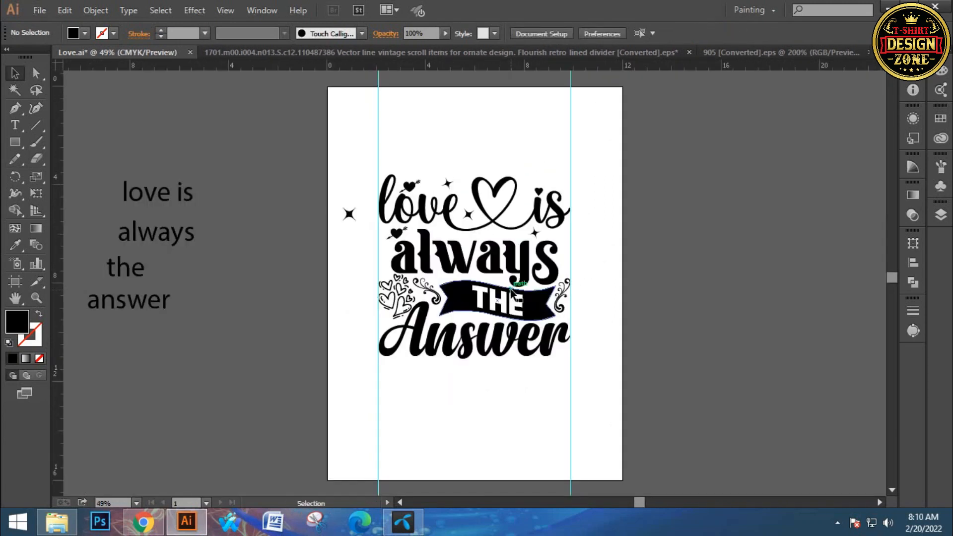
left_click(589, 303)
key("b")
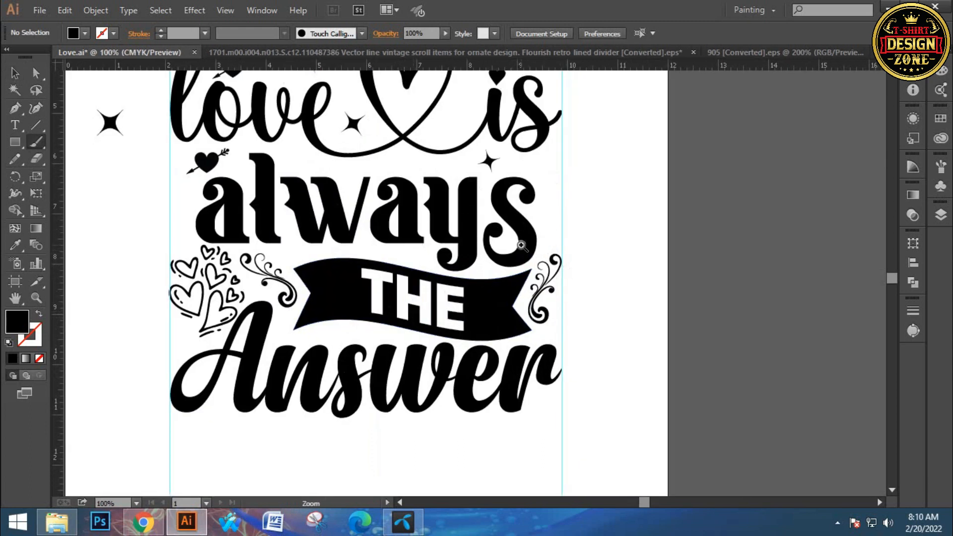
left_click_drag(556, 180, 549, 202)
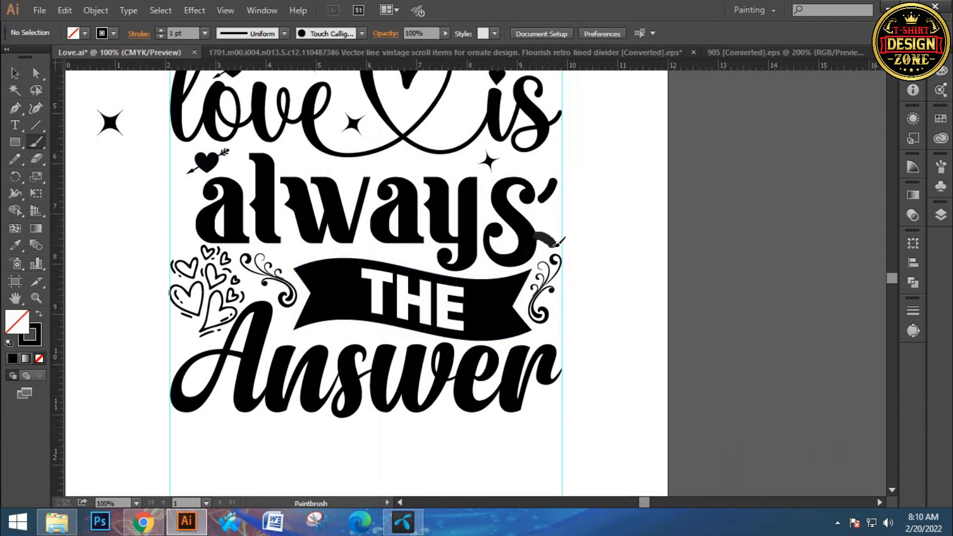
left_click_drag(542, 235, 559, 250)
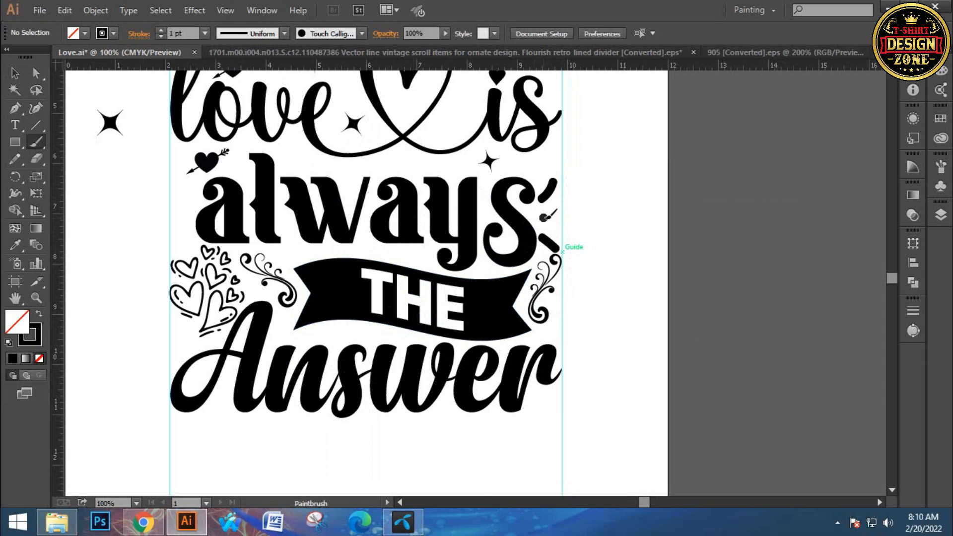
left_click_drag(558, 219, 560, 218)
- Set the three brush strokes' weight to 0.7 pt and nudge them slightly right, away from the "s"
left_click_drag(422, 248, 602, 227)
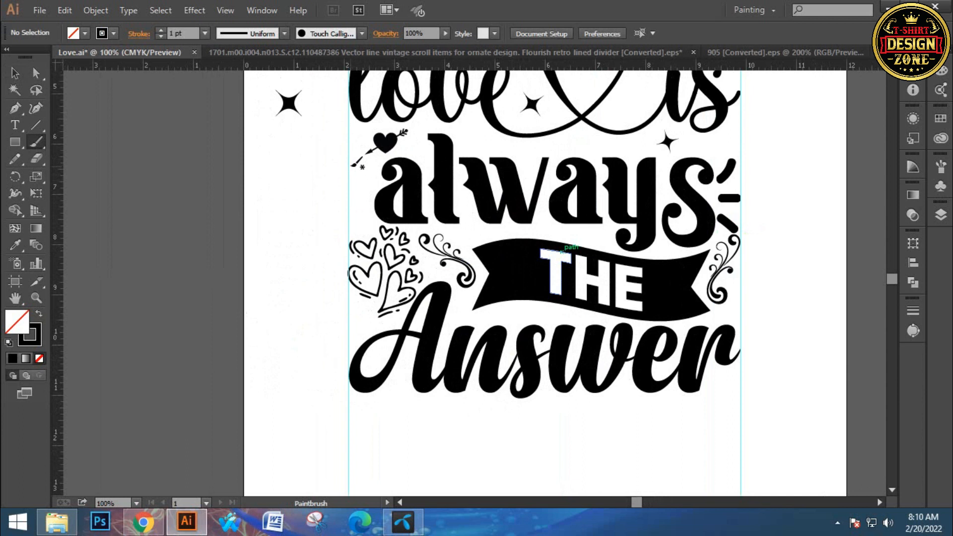
left_click(15, 73)
key("ctrl+plus")
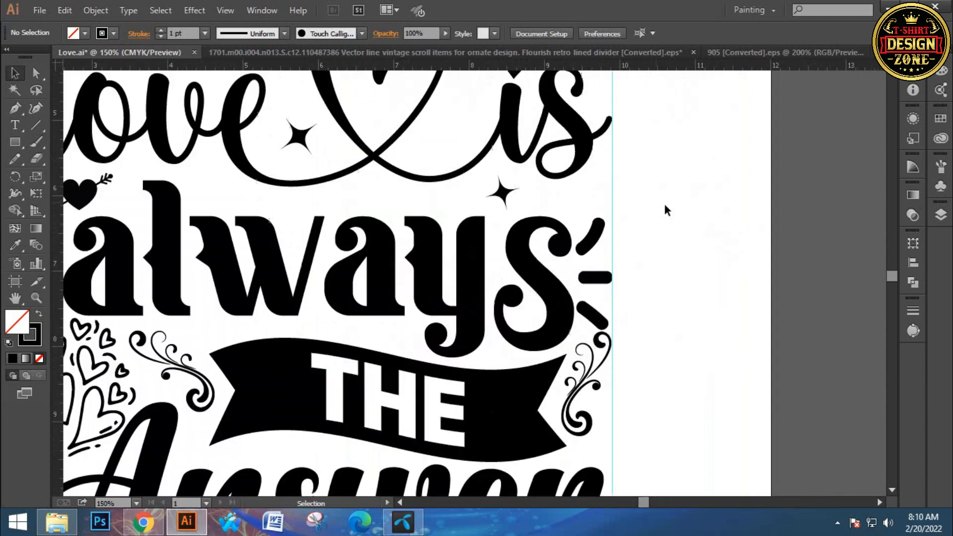
mouse_move(589, 216)
left_mouse_down()
mouse_move(604, 323)
mouse_move(613, 331)
left_mouse_up()
left_click(185, 33)
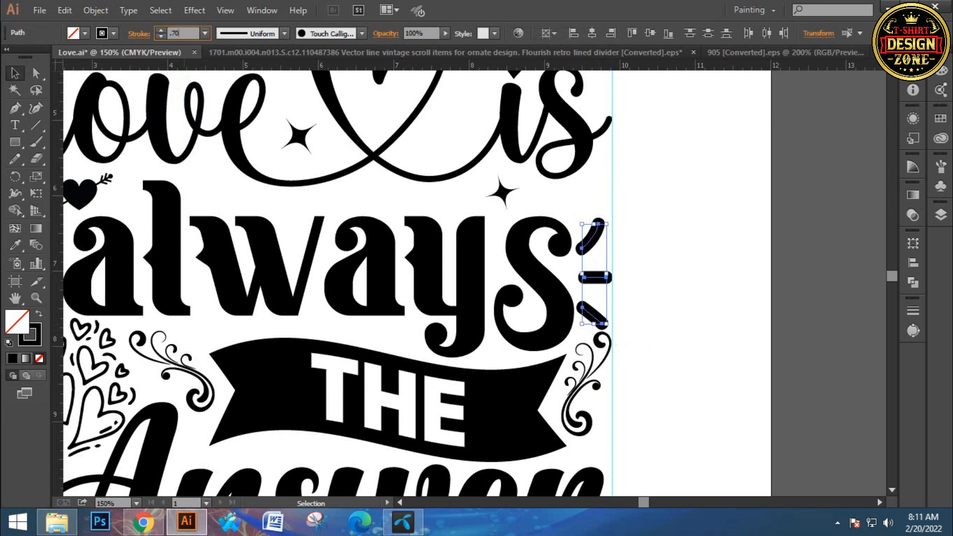
key("Return")
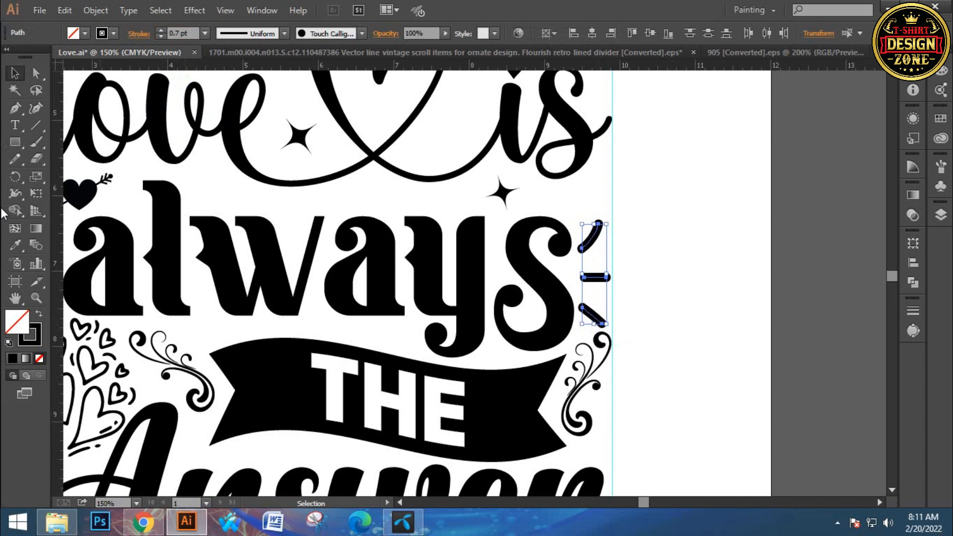
key("Right")
key("Right")
key("Right")
key("Right")
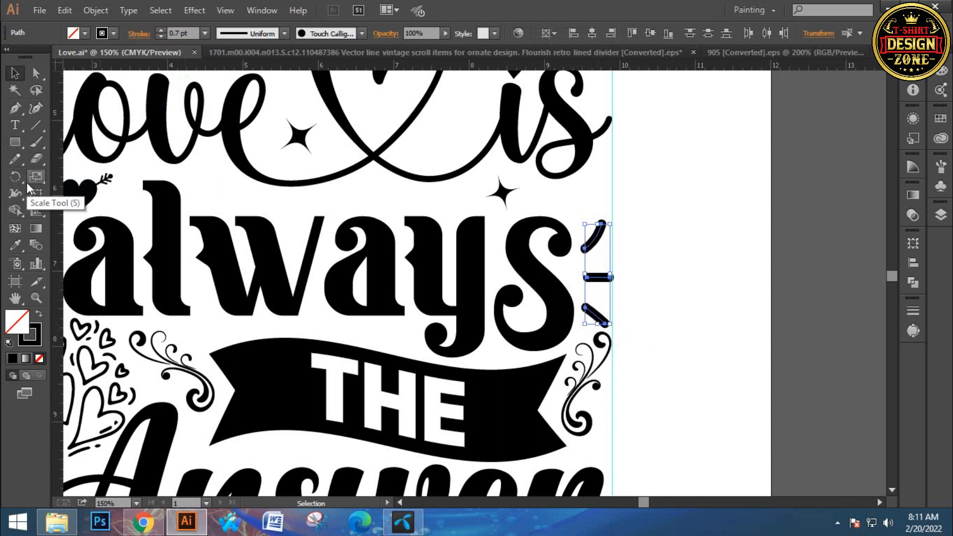
- Group the three brush strokes and expand their appearance
key("ctrl+g")
left_click(99, 10)
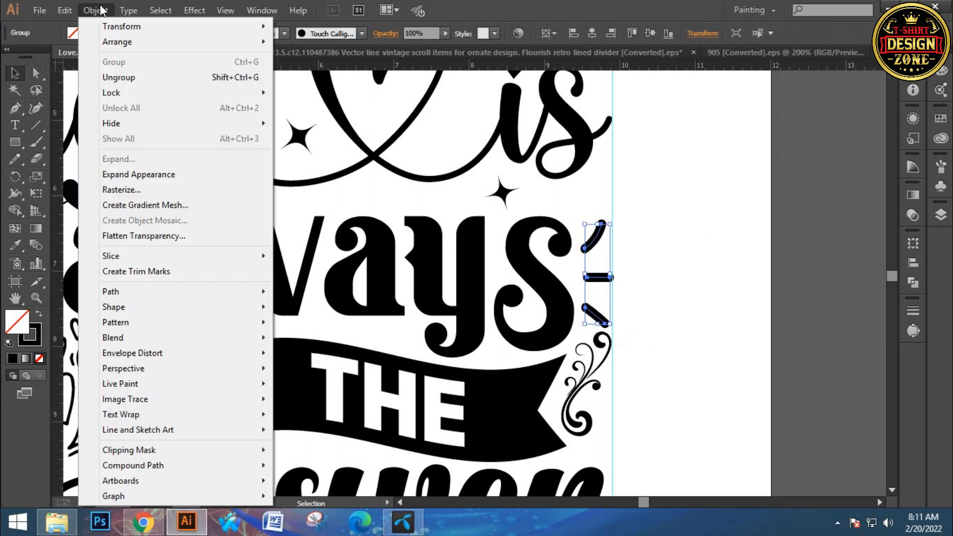
left_click(124, 176)
- Create a horizontally mirrored copy of the stroke group and place it beside the "a" of "always" at the left guide
left_click_drag(239, 325, 464, 297)
right_click(822, 247)
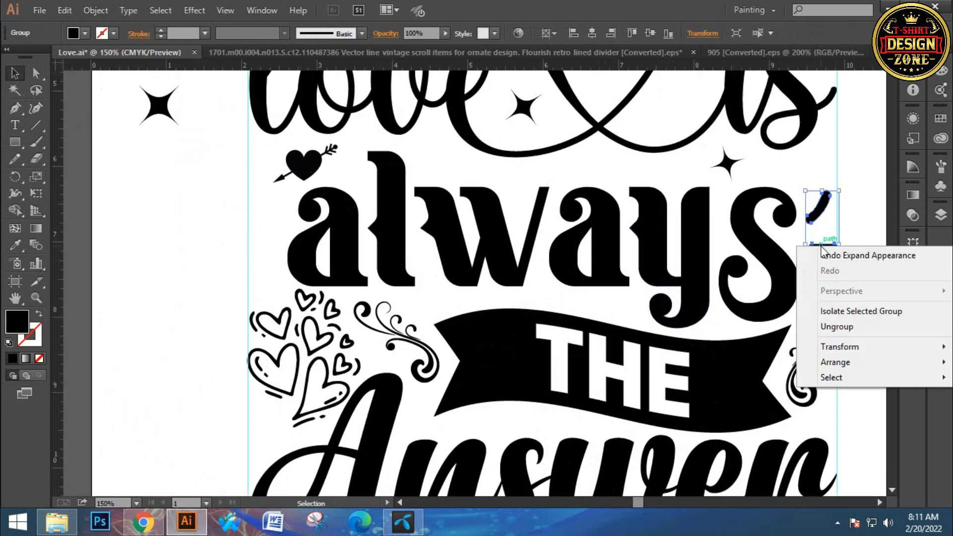
mouse_move(846, 347)
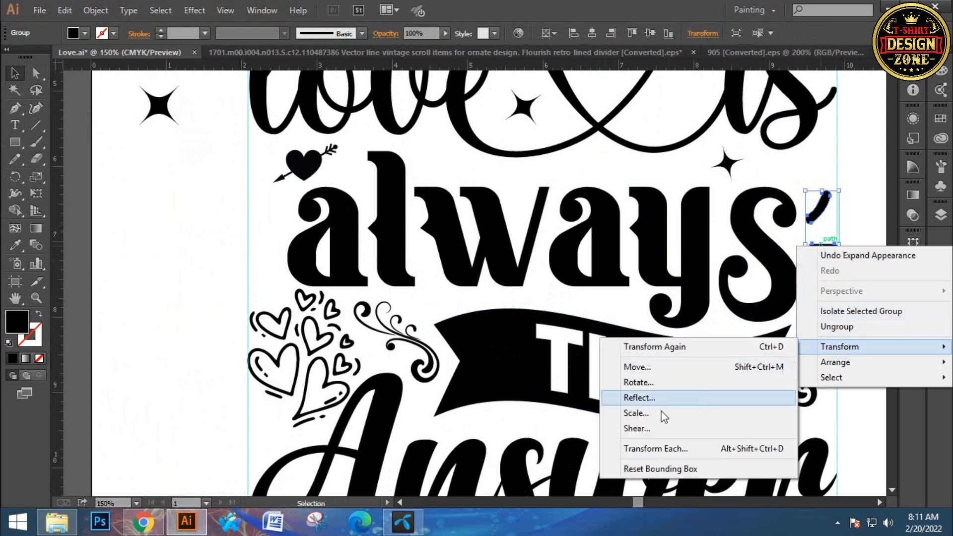
left_click(639, 398)
left_click(641, 328)
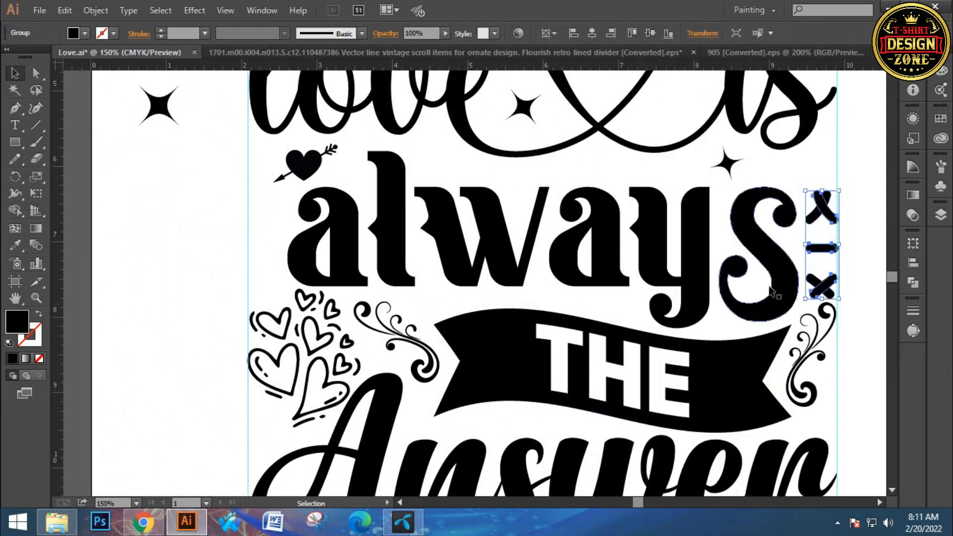
left_click_drag(833, 212, 273, 211)
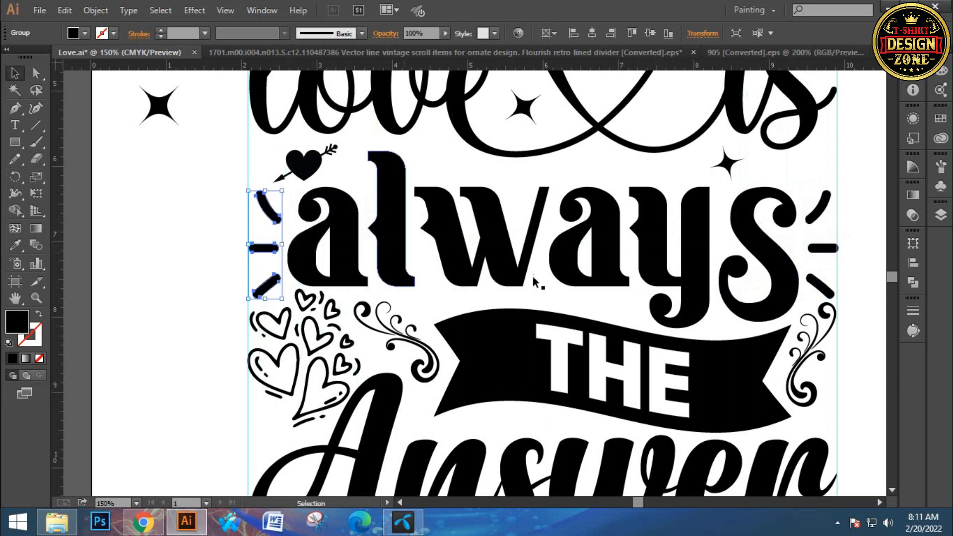
- Select both stroke groups and narrow them together so their right edge meets the right guide
left_click(823, 249, "shift")
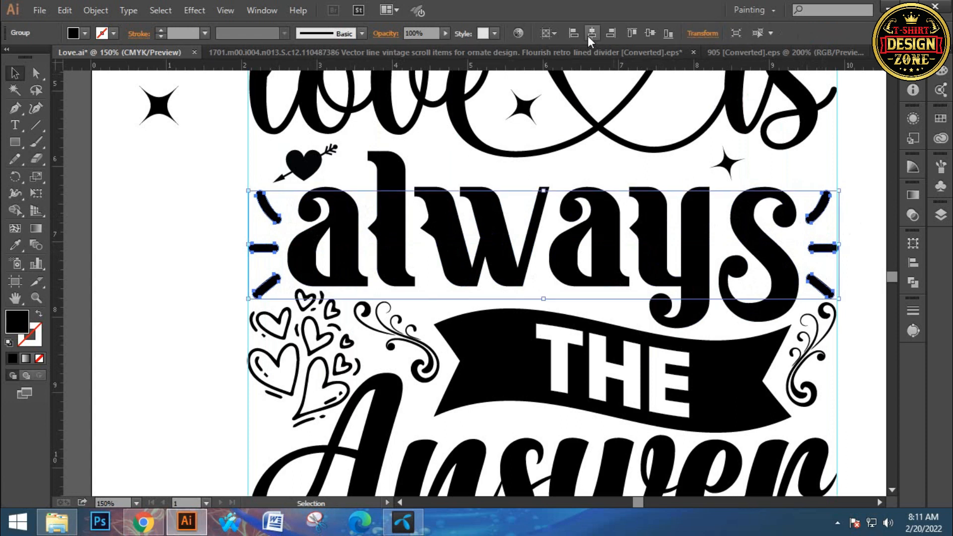
key("z")
left_click(582, 285)
left_click(578, 273)
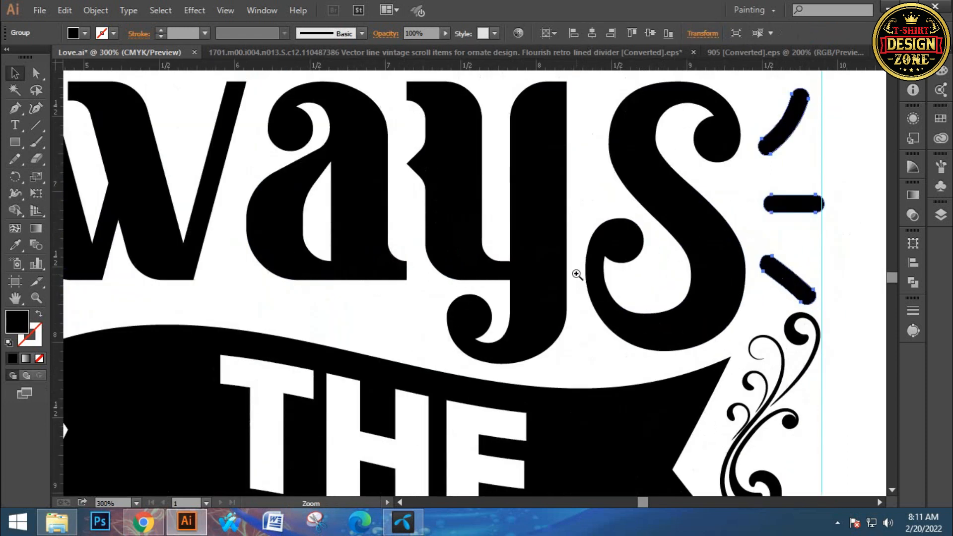
left_click(575, 270)
left_click(571, 260)
left_click(570, 260)
left_click_drag(767, 194, 632, 281)
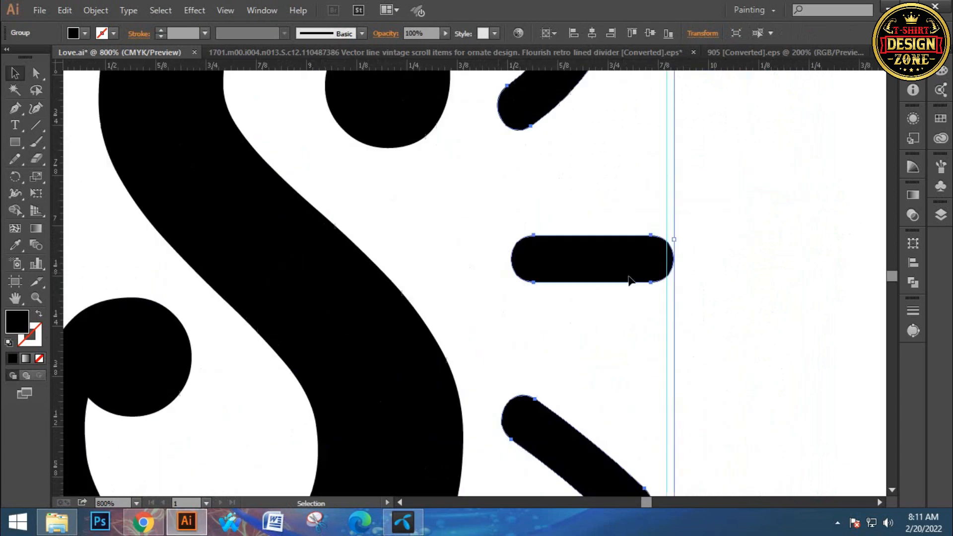
left_click_drag(676, 239, 667, 239)
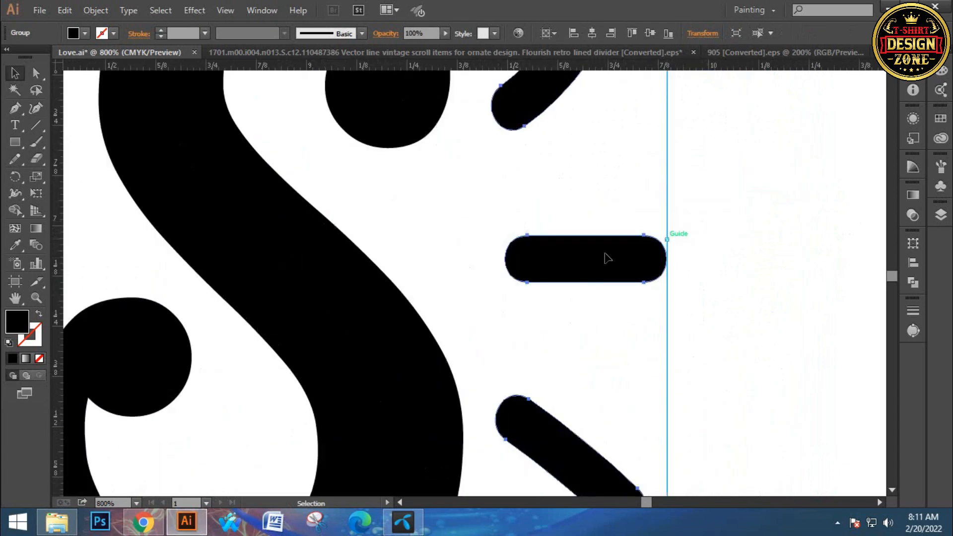
left_click(300, 155)
- Move the arrow-pierced heart above the "a" of "always" slightly to the right
key("ctrl+0")
left_click_drag(478, 227, 458, 208)
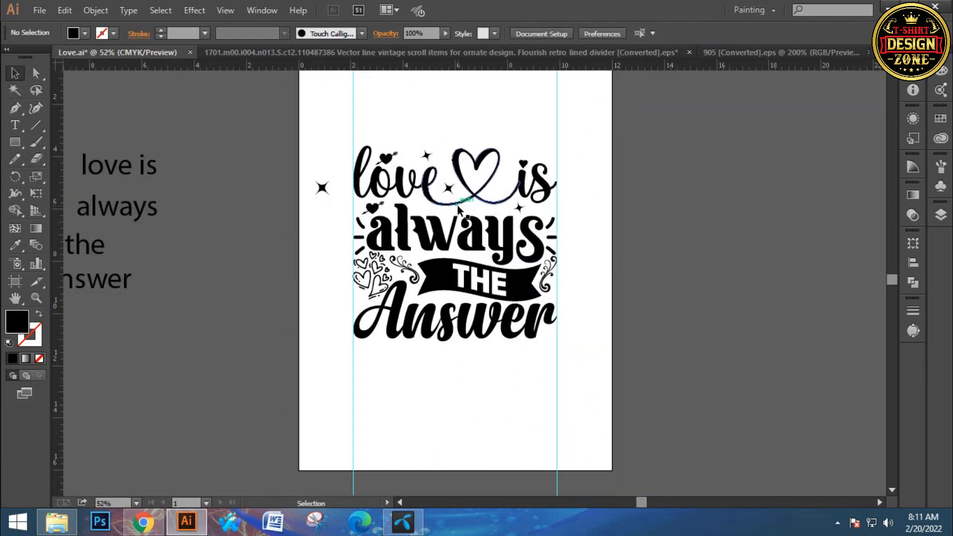
left_click(418, 260, "ctrl")
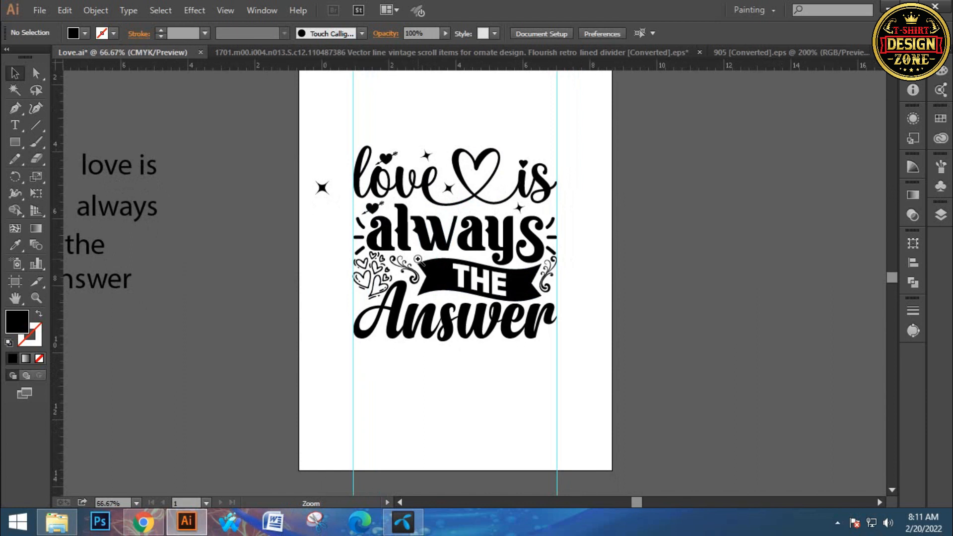
left_click(471, 234, "ctrl")
left_click(487, 292, "ctrl")
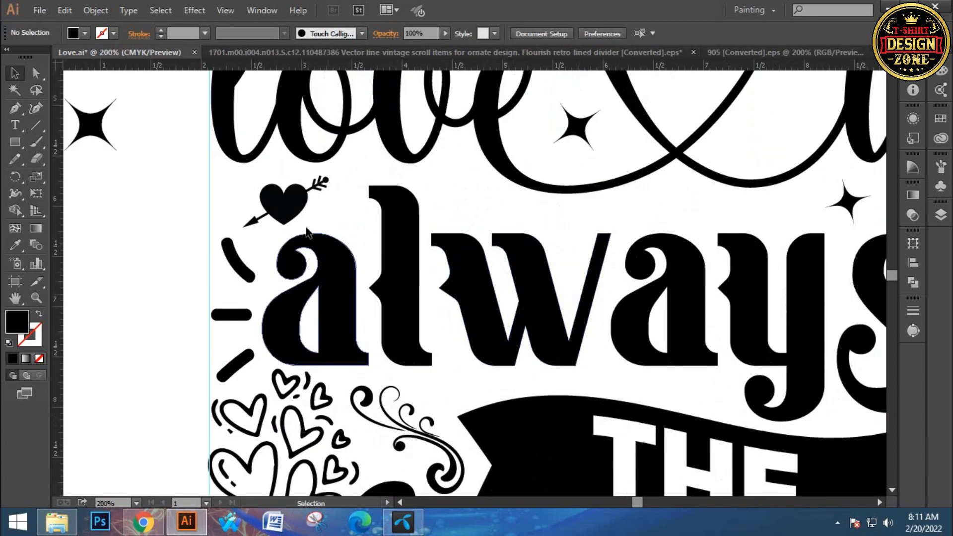
left_click_drag(289, 213, 335, 226)
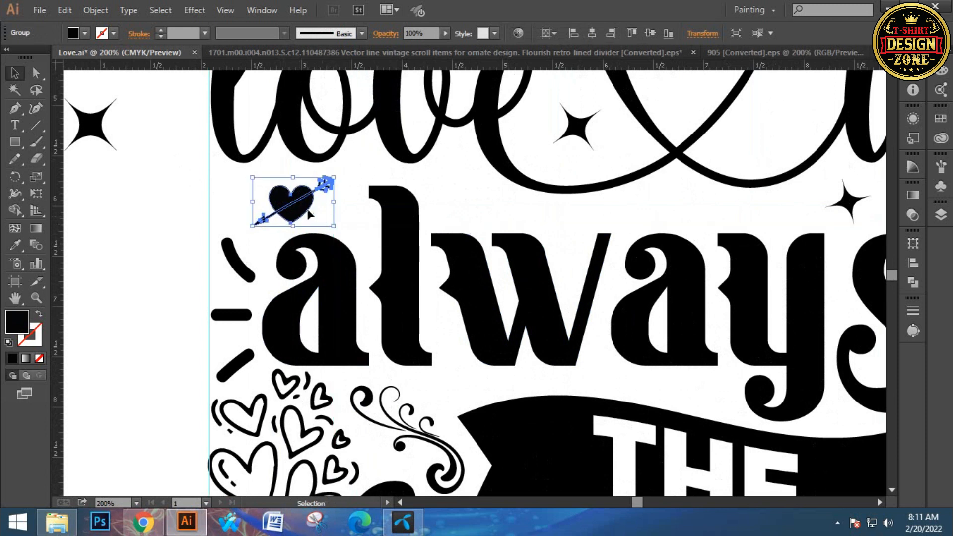
left_click(347, 222)
- Scale the cluster of outlined hearts above the "A" of "Answer" down slightly and keep it against the left guide
left_click_drag(448, 252, 394, 180)
left_click_drag(428, 75, 402, 368)
left_click_drag(412, 446, 378, 89)
left_click_drag(387, 189, 399, 137)
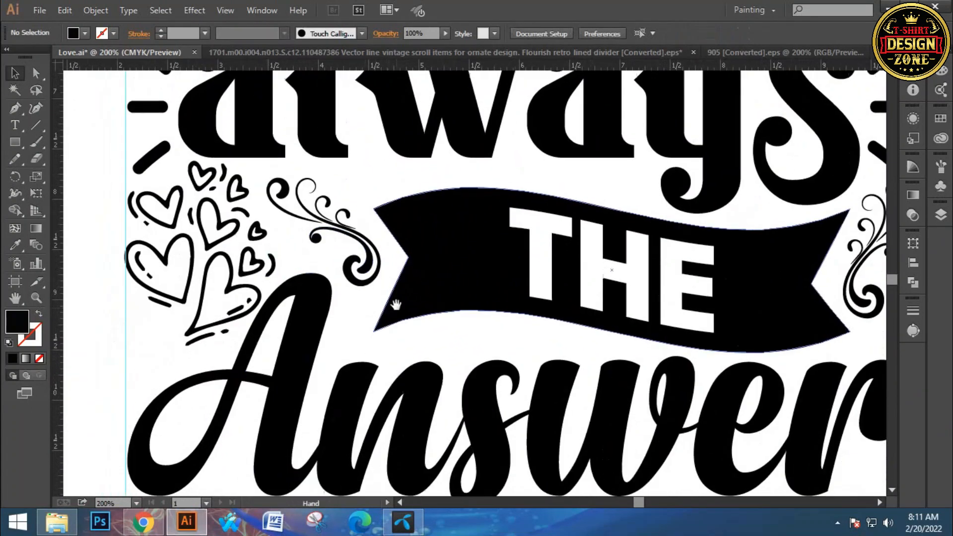
left_click(326, 298)
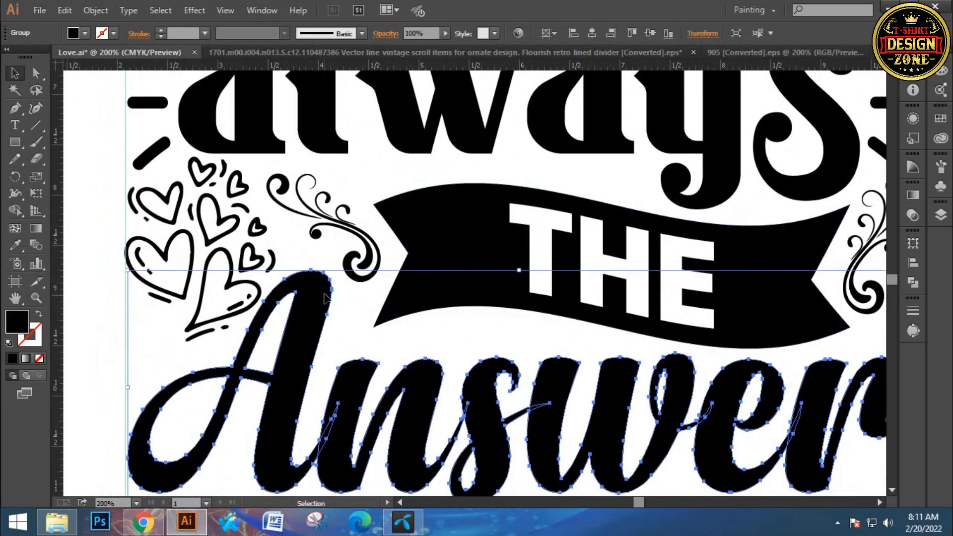
left_click(292, 255)
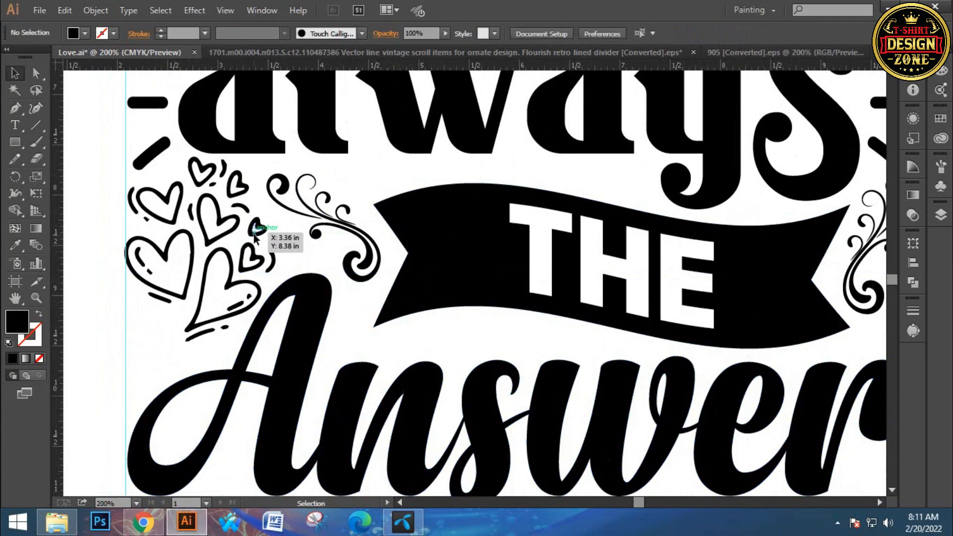
left_click(252, 214)
left_click_drag(276, 252, 269, 249)
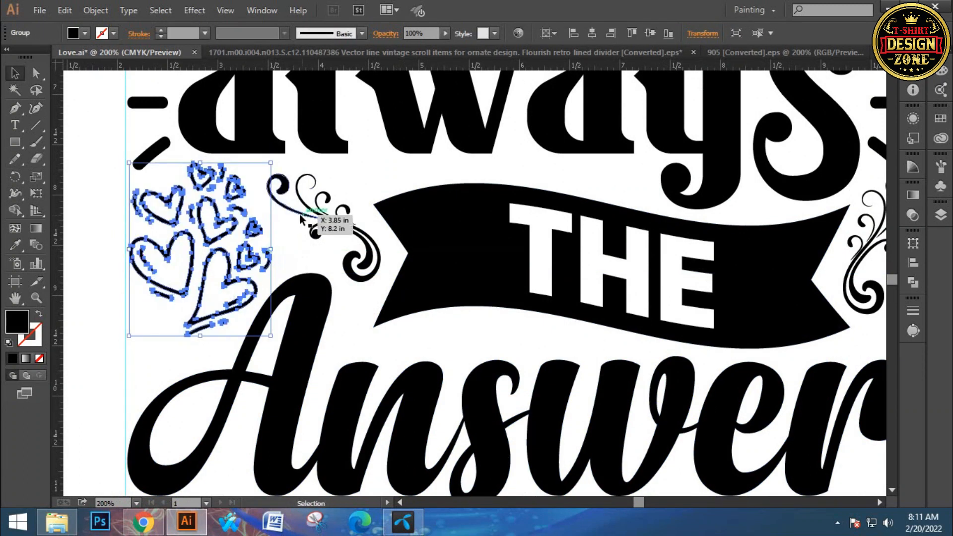
left_click(337, 179)
- Deselect the flourish beside the banner and fit the whole artboard in view to review the finished design
left_click(324, 217)
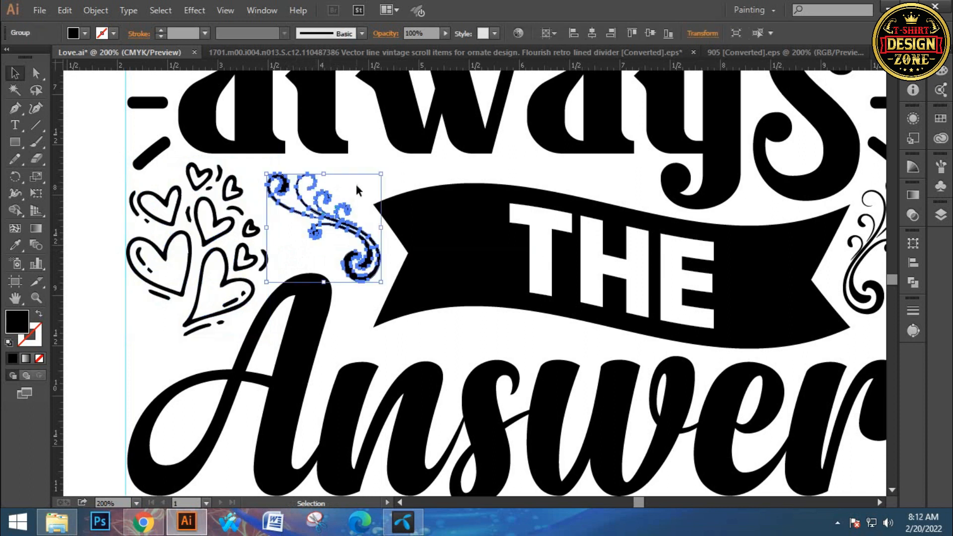
left_click(370, 162)
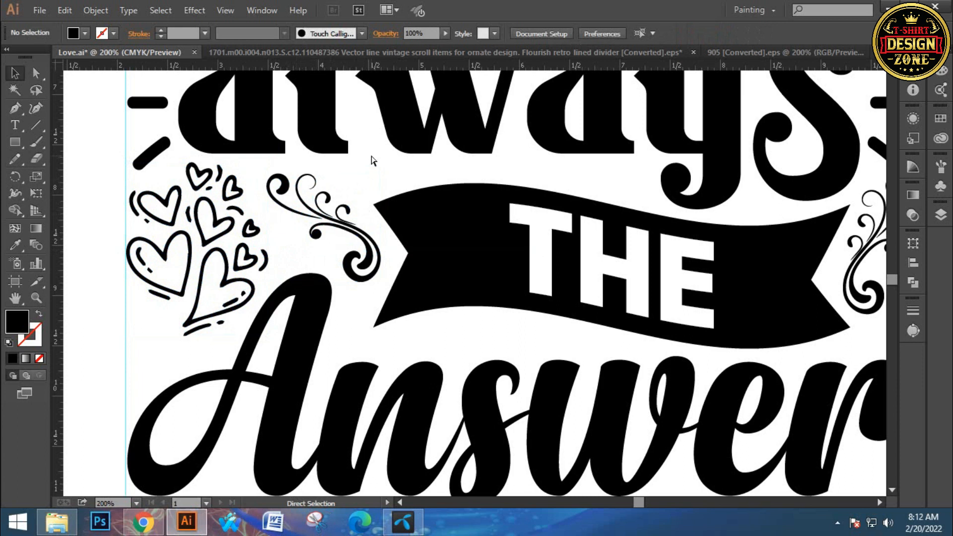
key("ctrl+0")
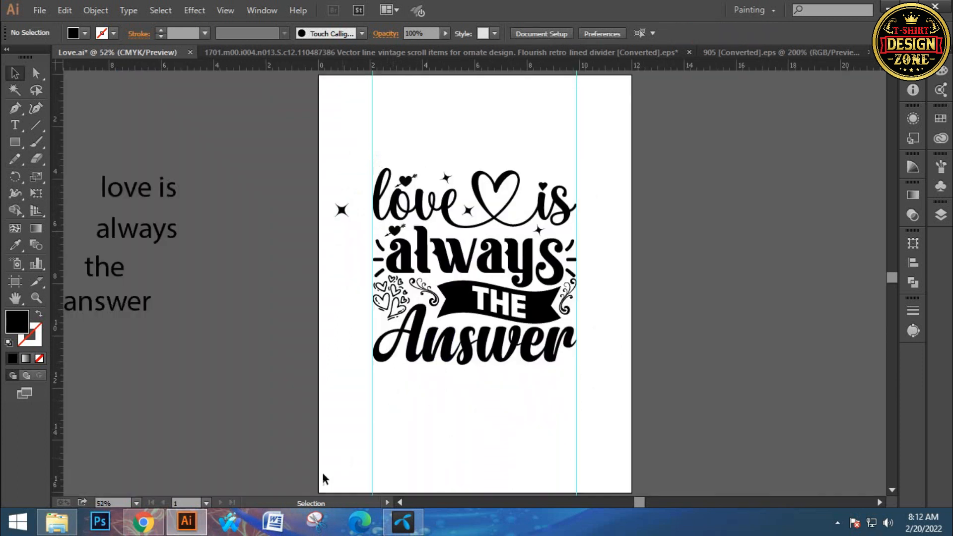
left_click(837, 523)
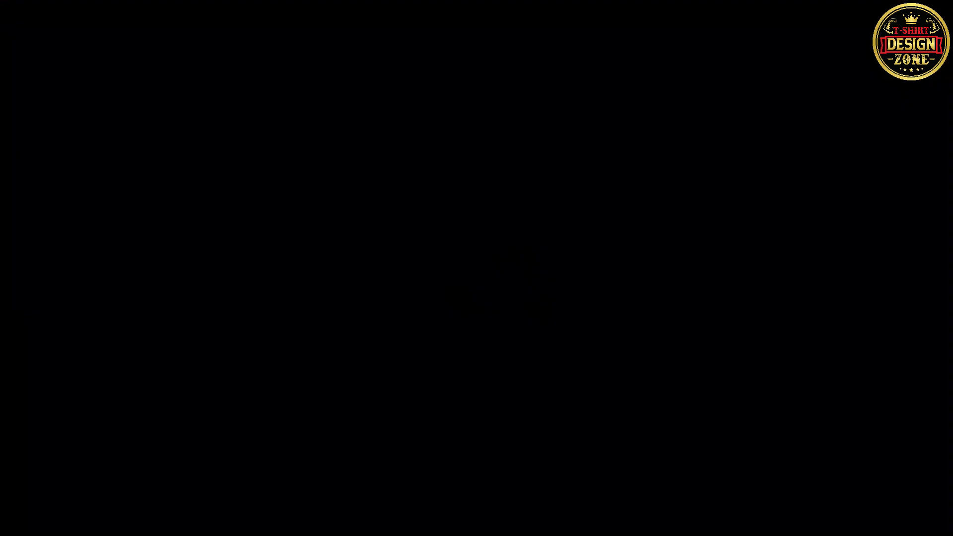